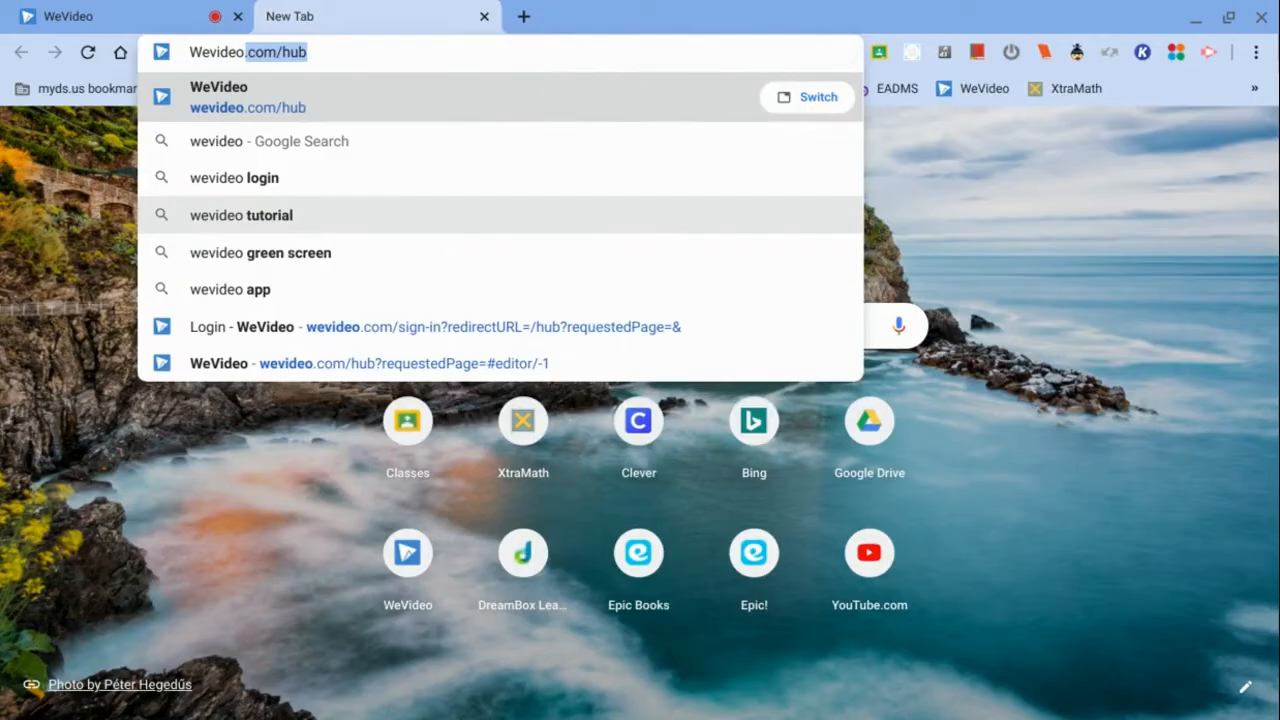
Open the WeVideo site and start a new video edit saved in My Project
key(Return)
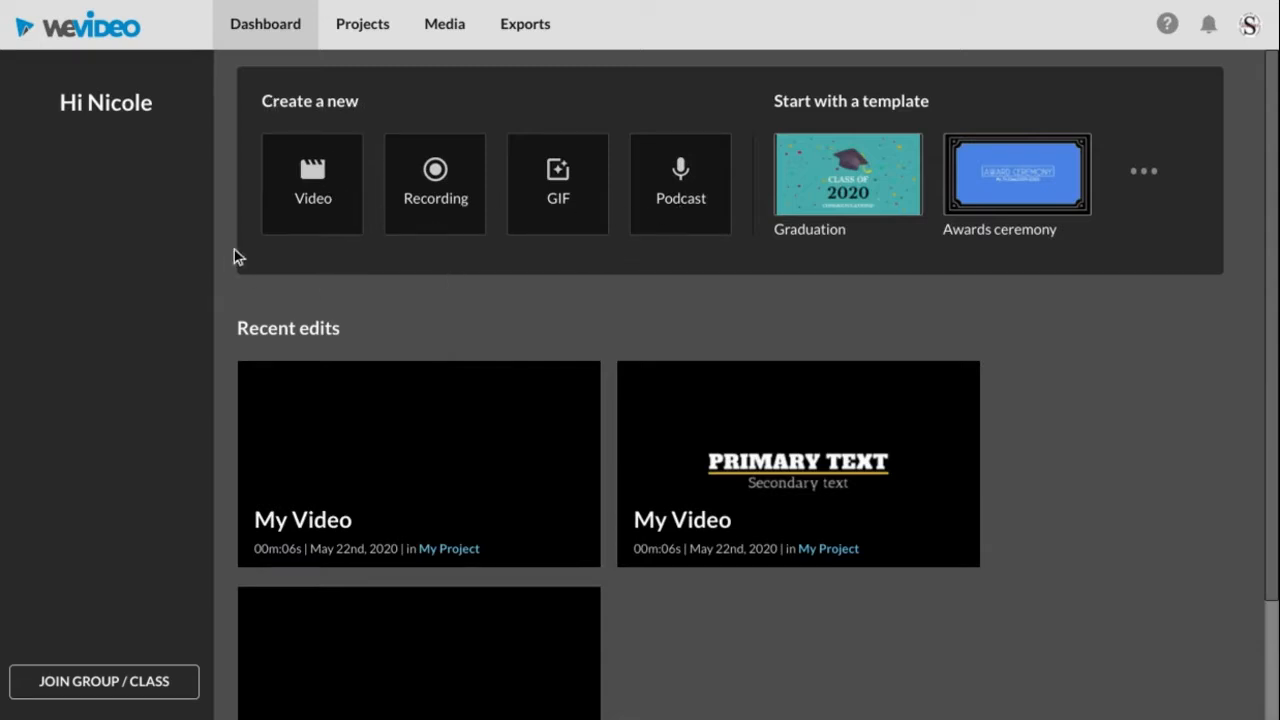
click(310, 200)
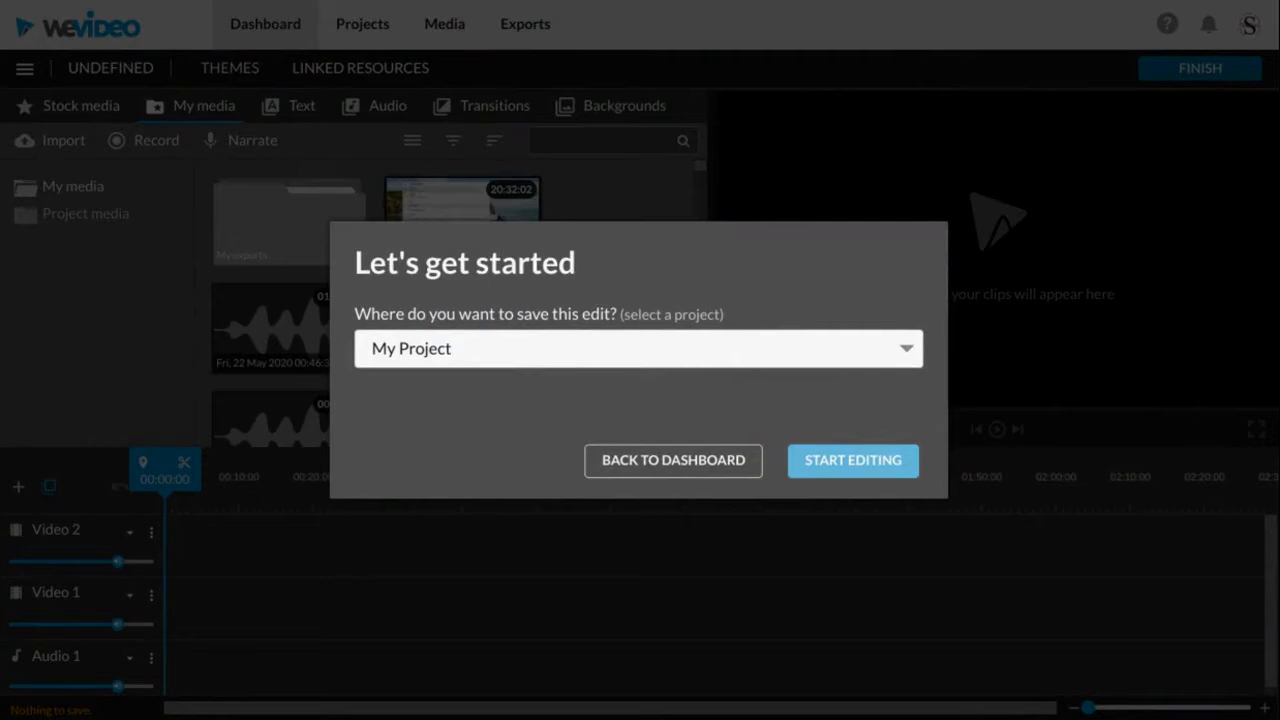
click(853, 460)
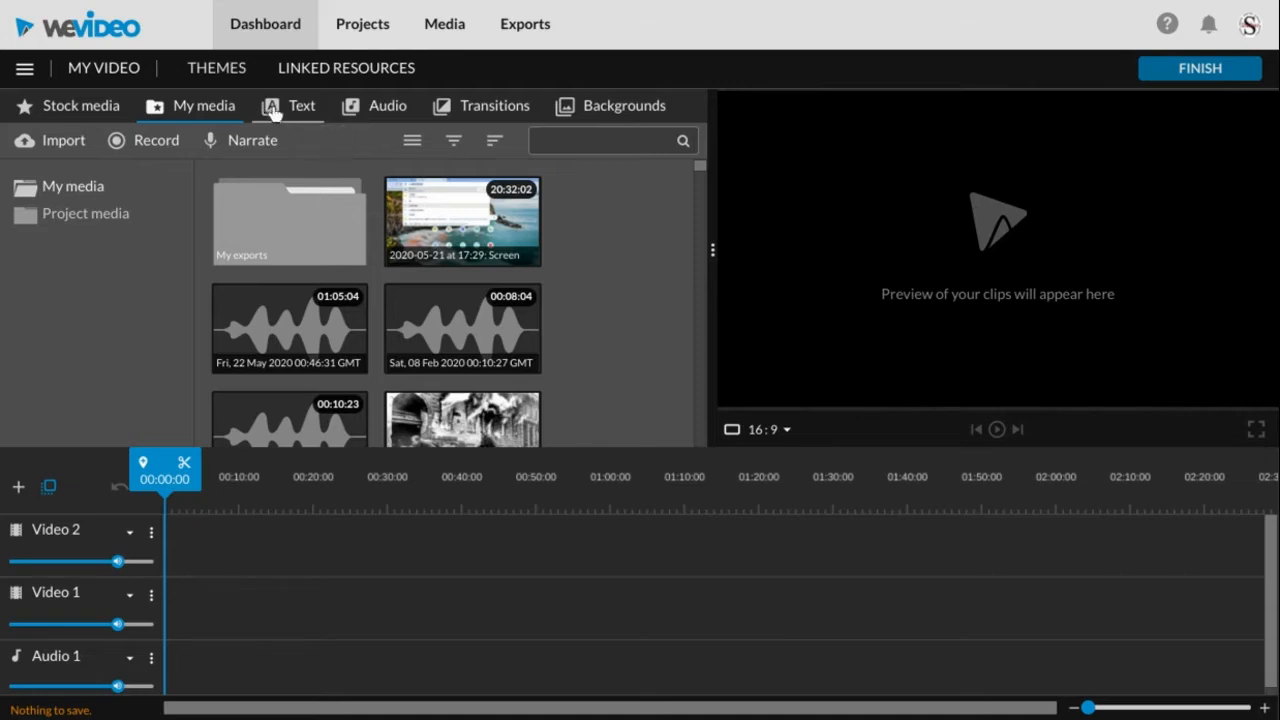
Look through the Motion, Static, In season and Callouts categories of text templates
click(314, 115)
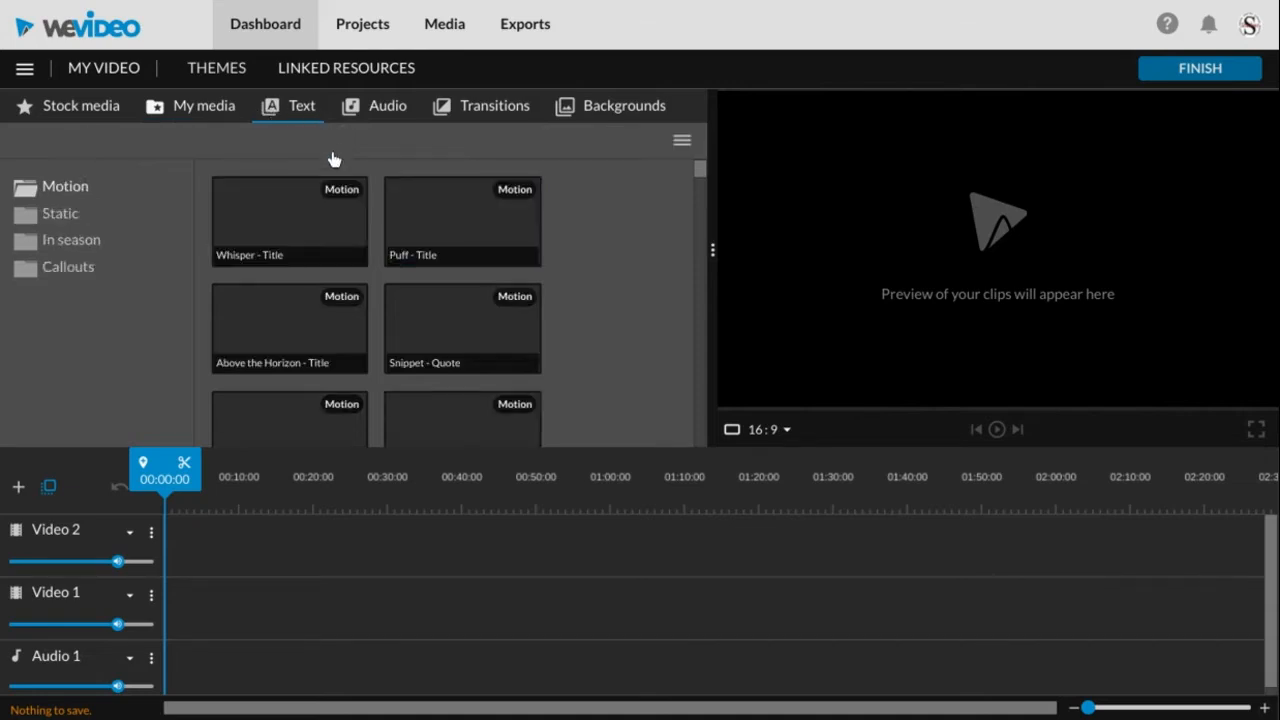
scroll(363, 236, down, 5)
scroll(363, 236, up, 5)
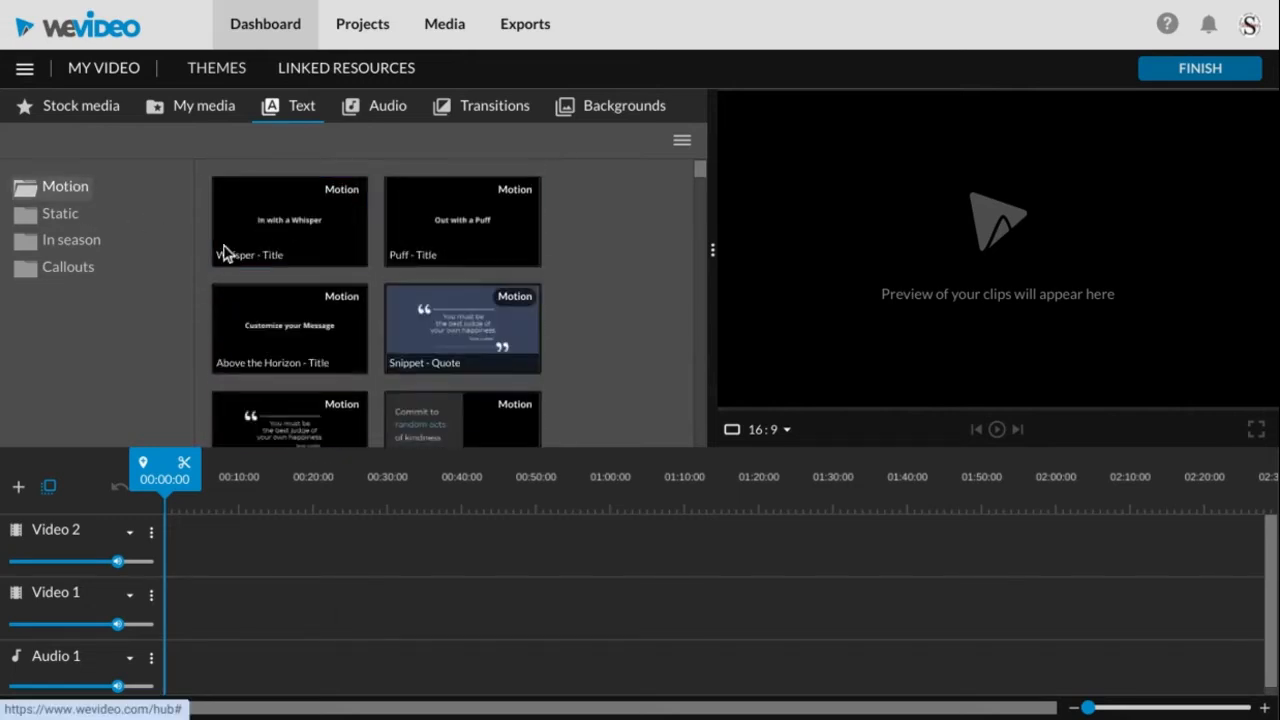
click(62, 214)
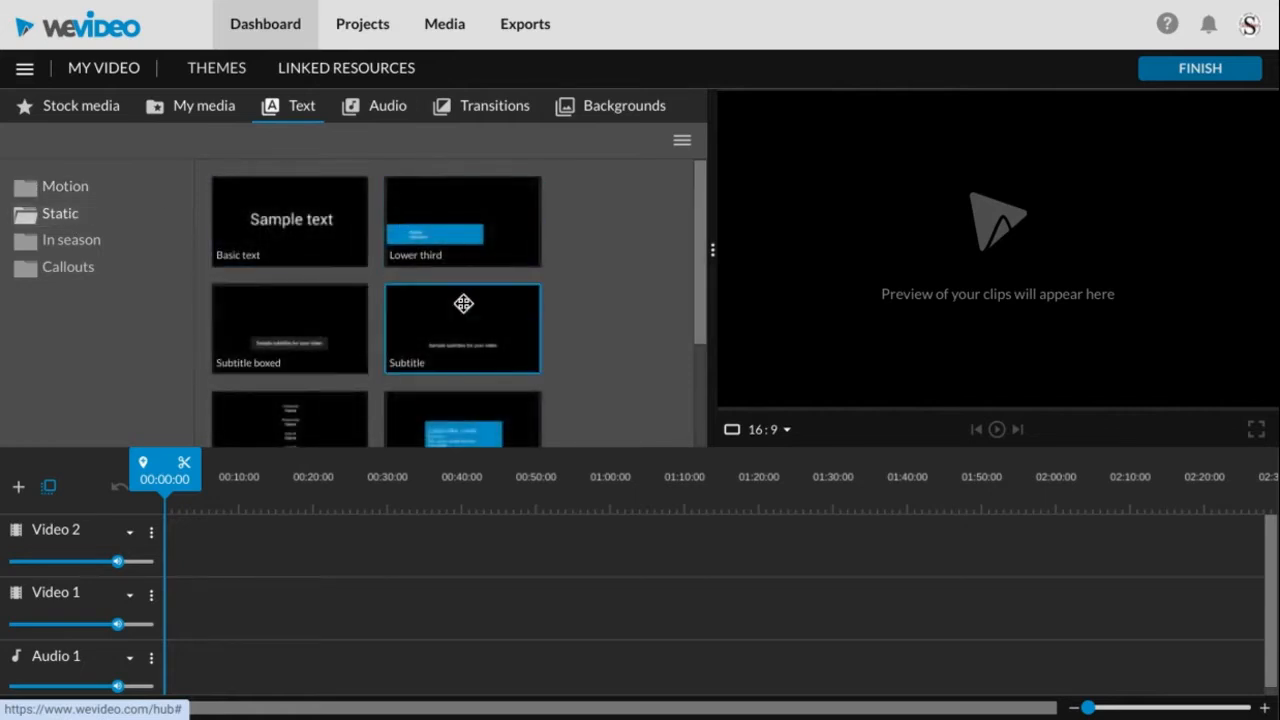
scroll(463, 303, down, 1)
scroll(465, 303, up, 1)
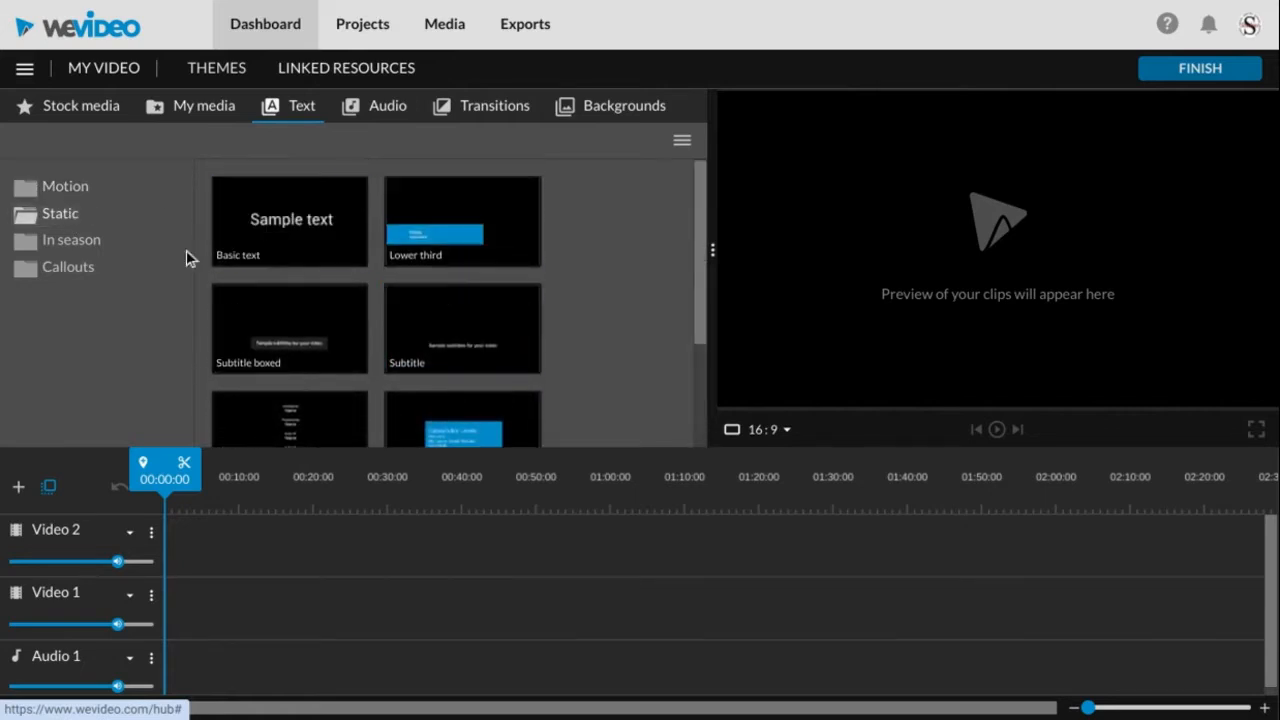
click(88, 245)
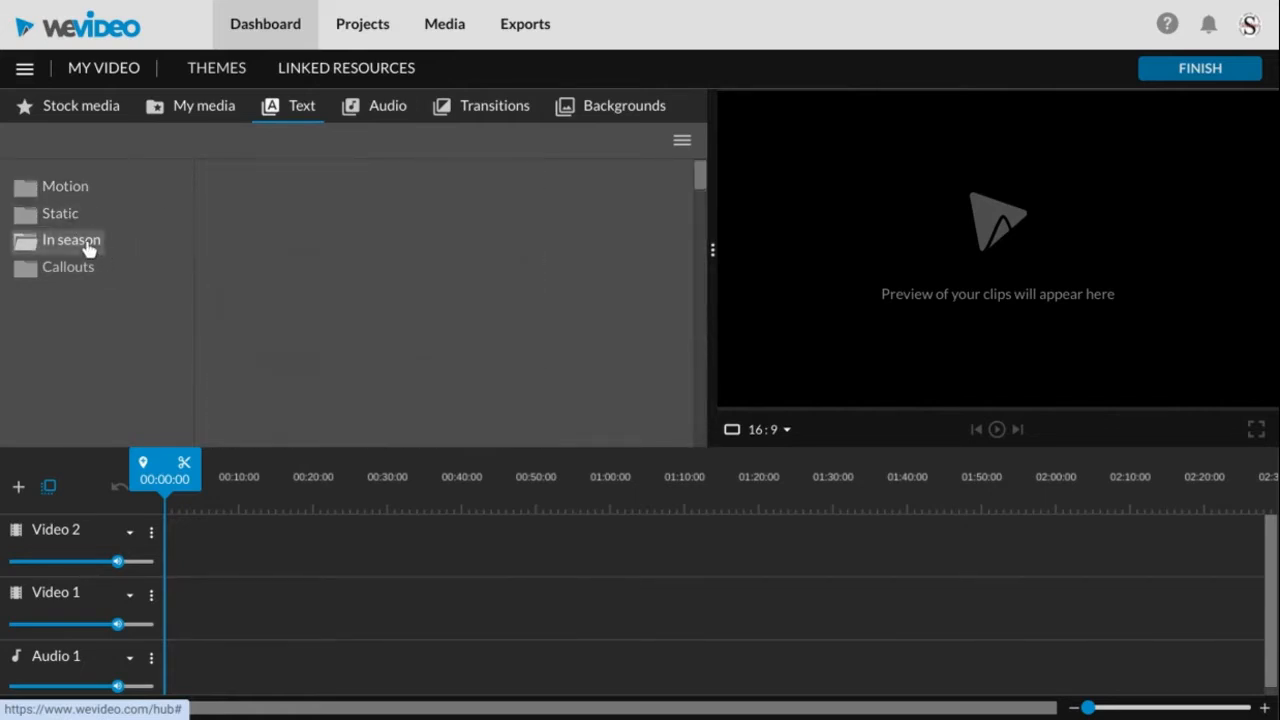
scroll(454, 323, down, 1)
scroll(454, 323, down, 5)
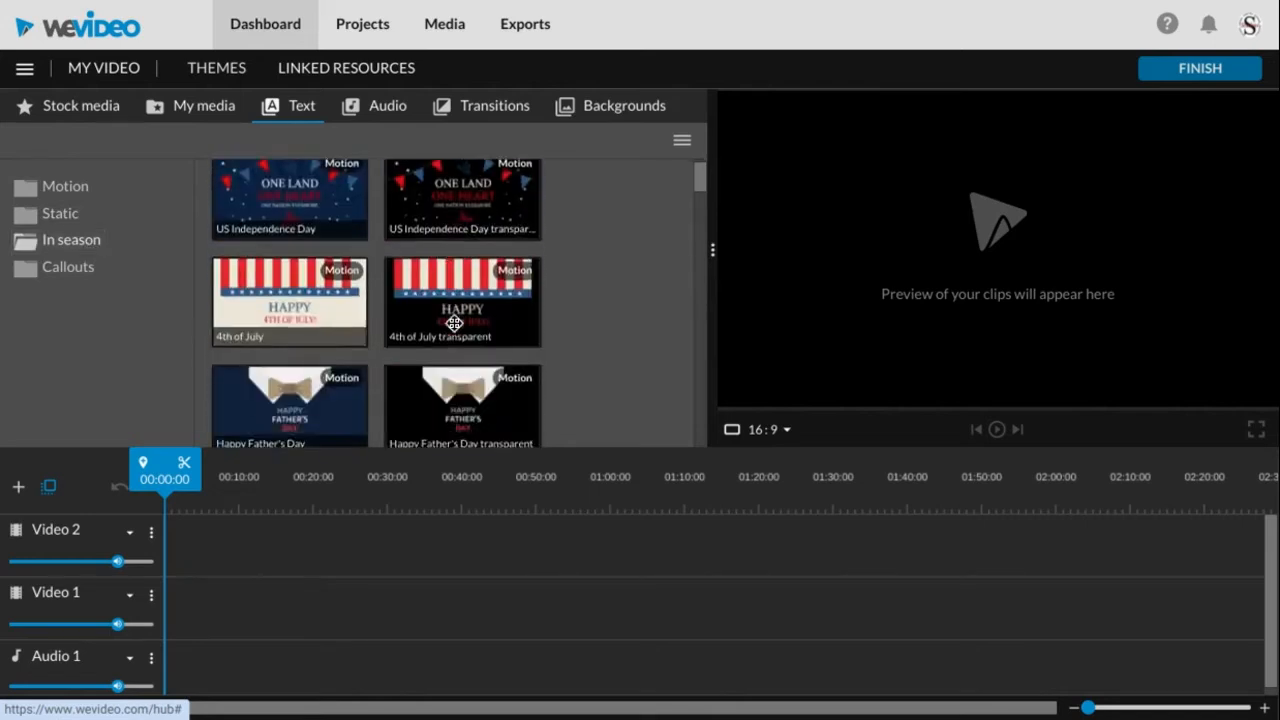
scroll(462, 330, down, 5)
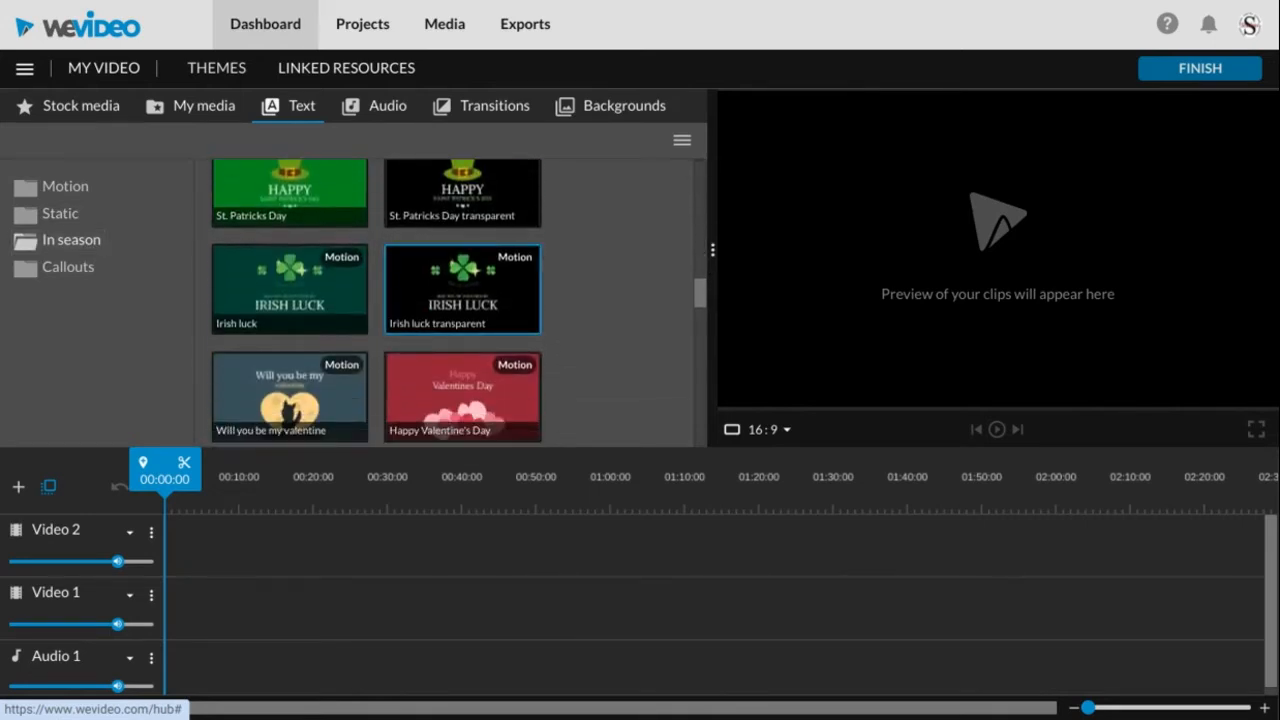
scroll(462, 330, down, 3)
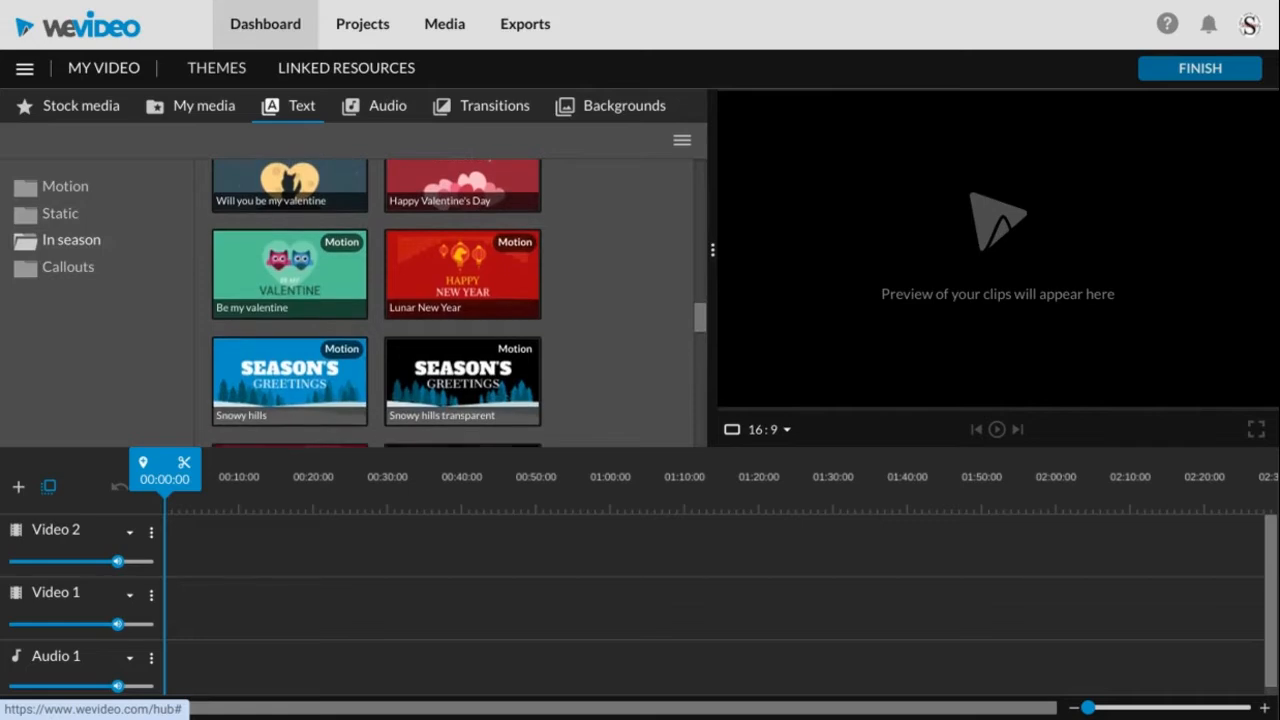
click(62, 270)
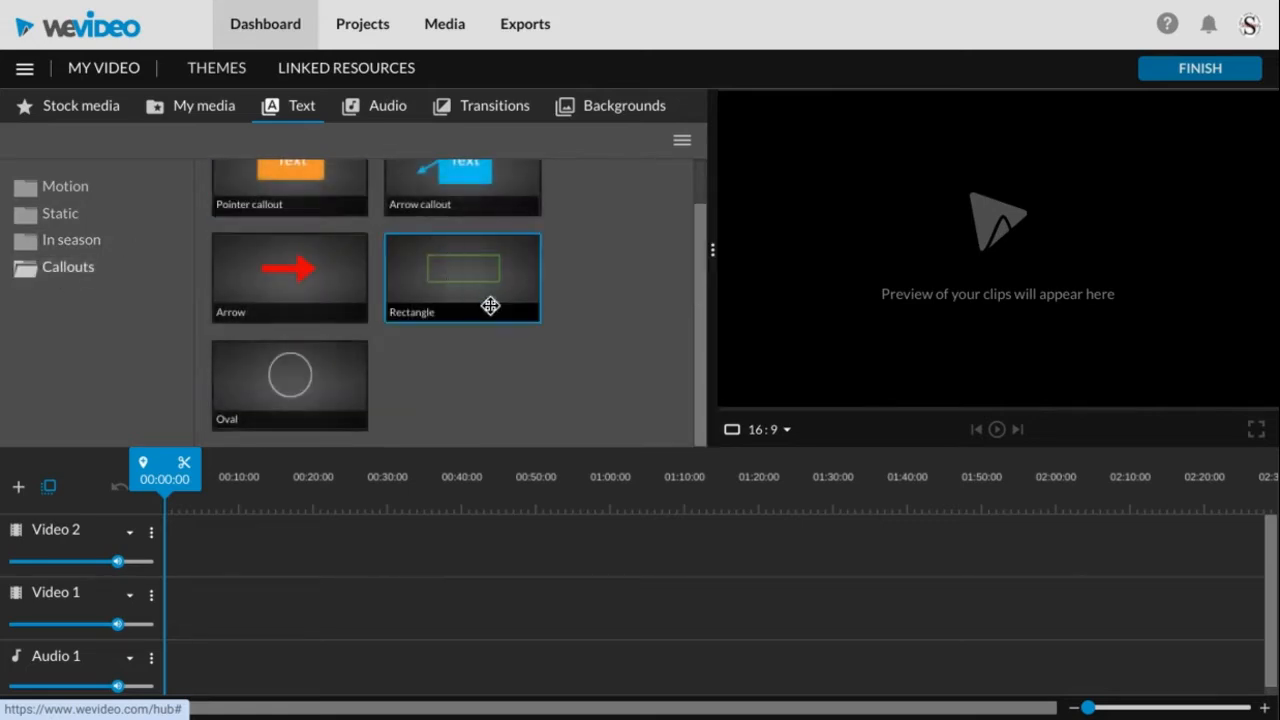
scroll(517, 328, up, 1)
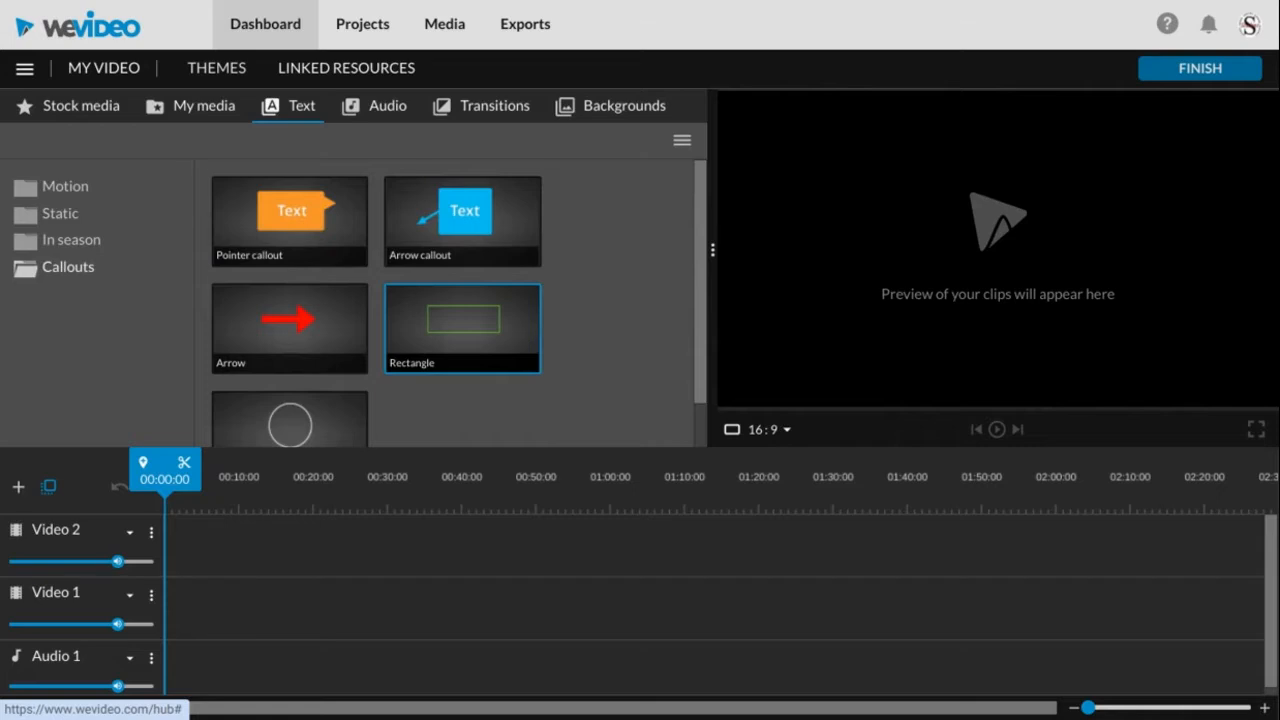
scroll(517, 328, down, 1)
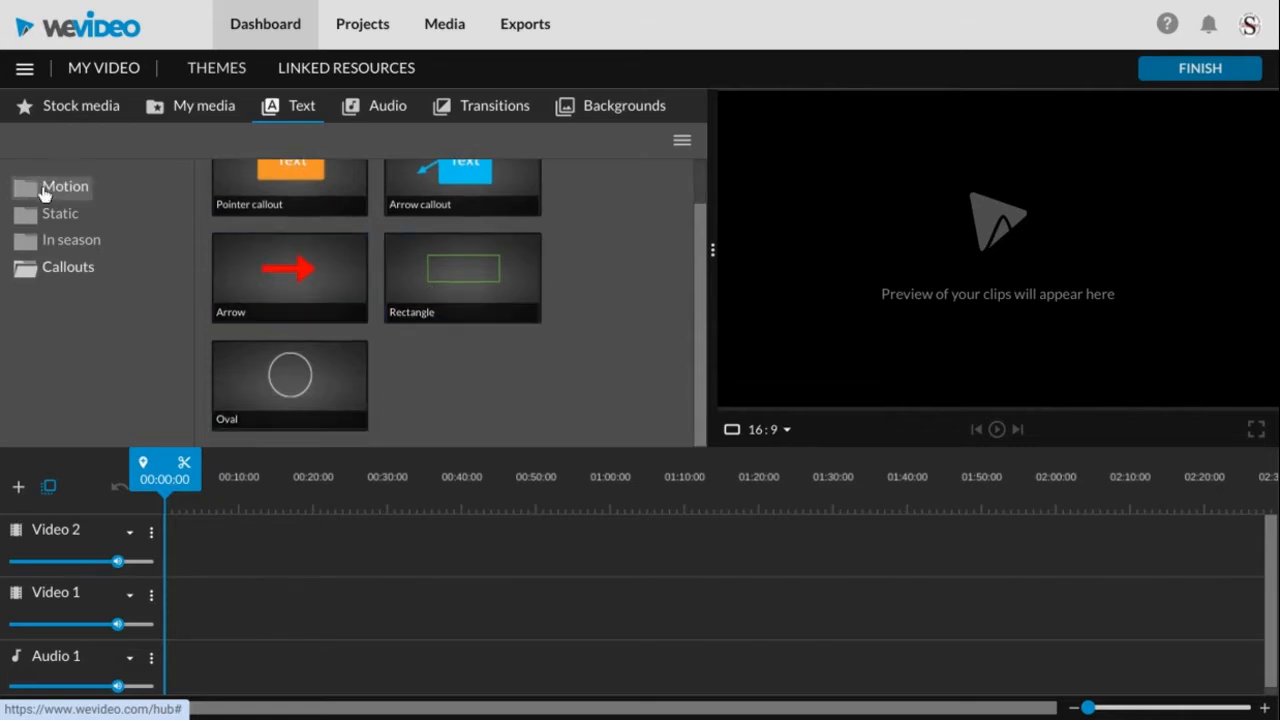
Find the Step tilt - Title motion text and place it at the start of the Video 2 track
click(42, 193)
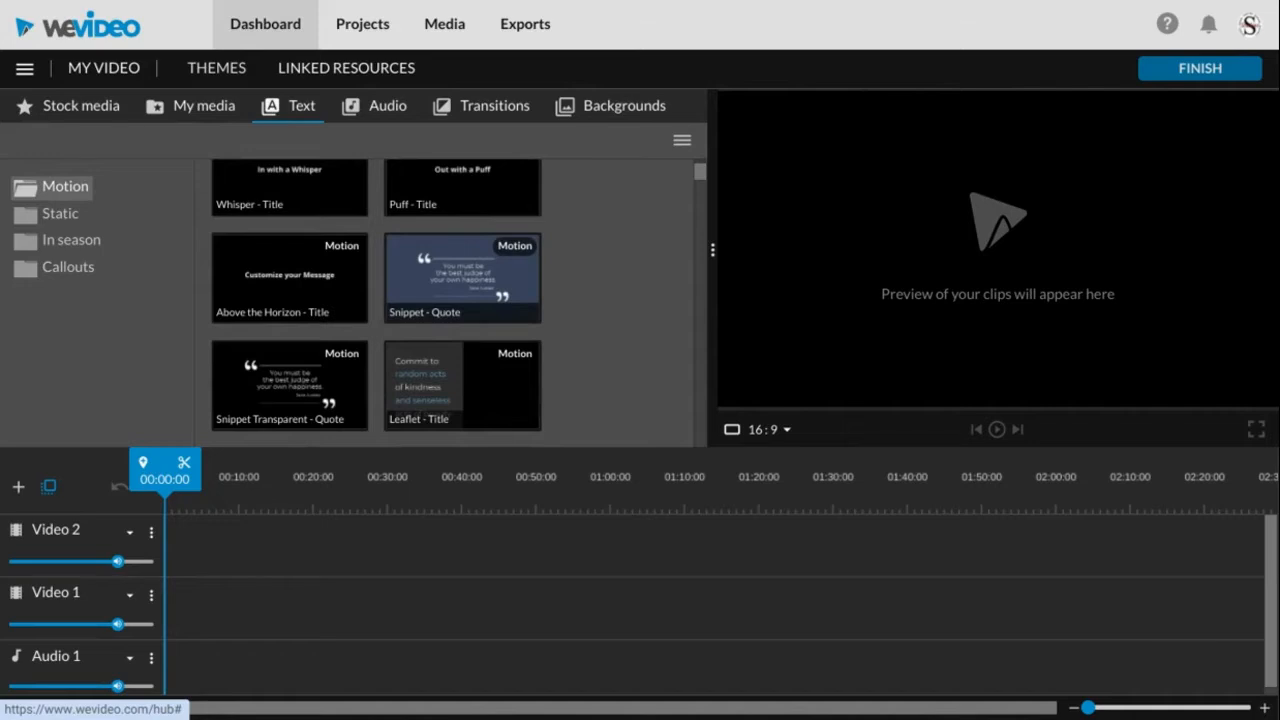
scroll(475, 285, down, 5)
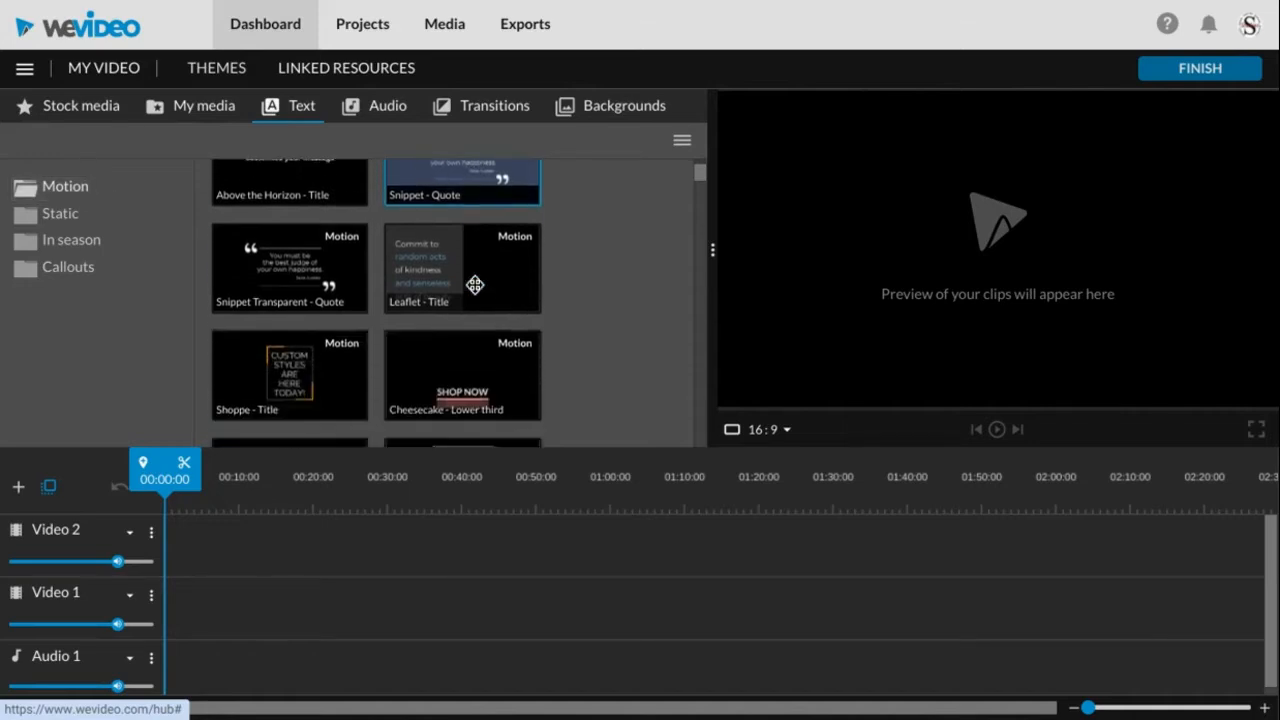
scroll(475, 285, down, 3)
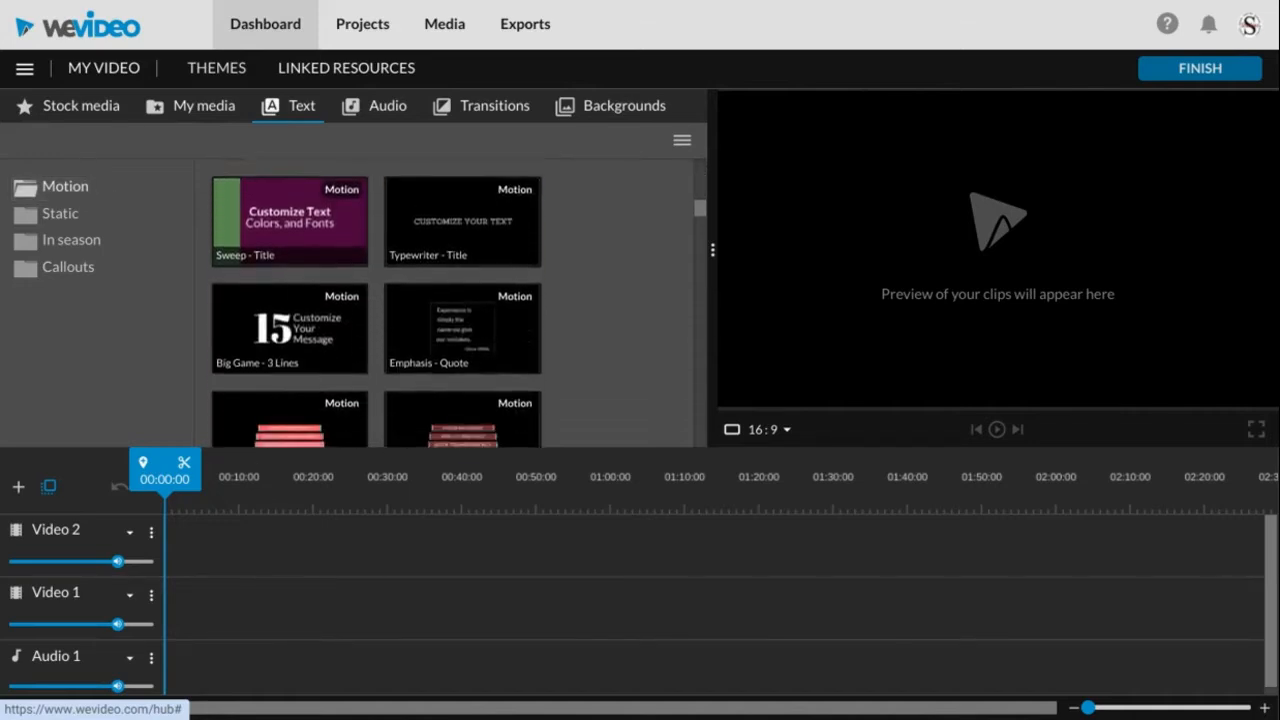
scroll(475, 285, down, 6)
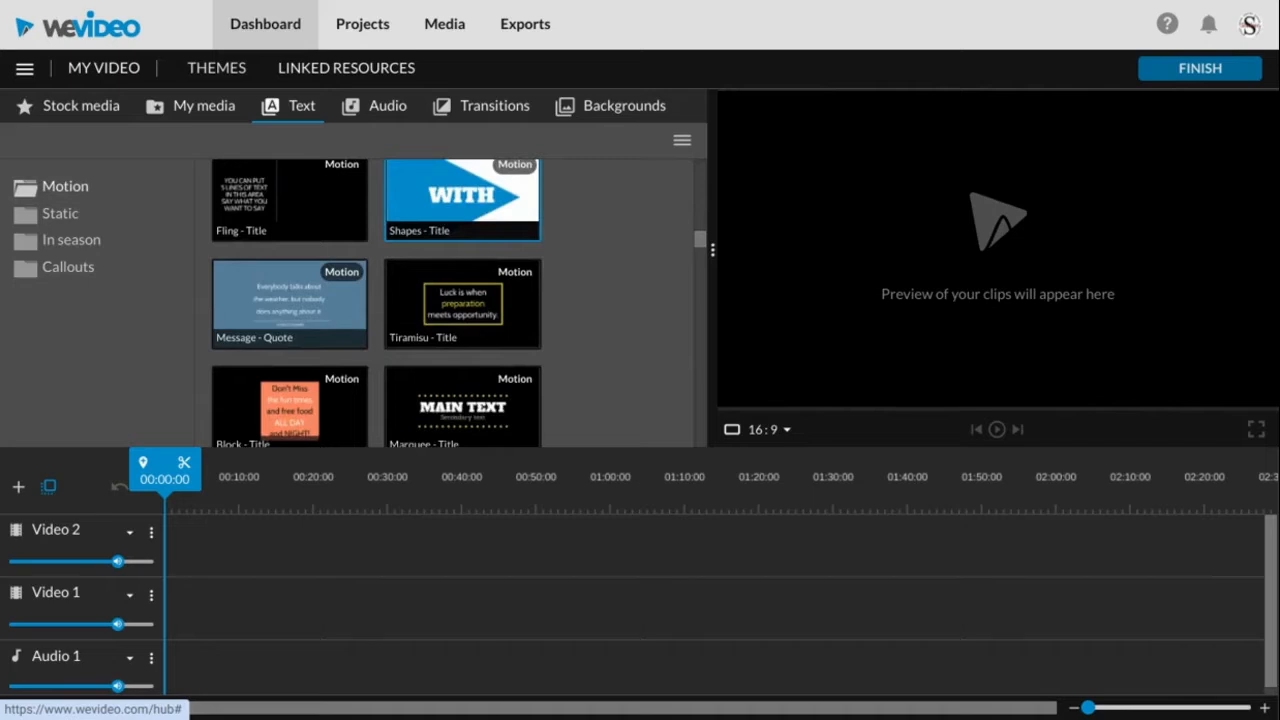
scroll(463, 275, down, 6)
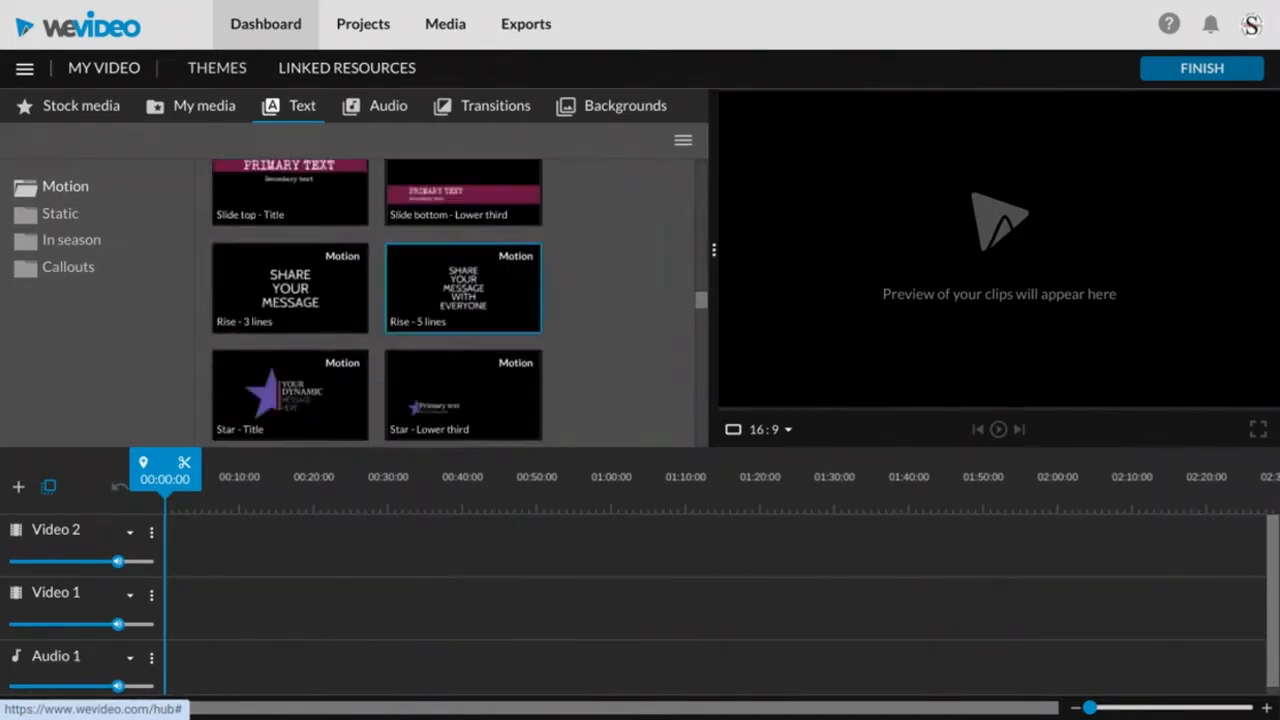
scroll(463, 275, down, 5)
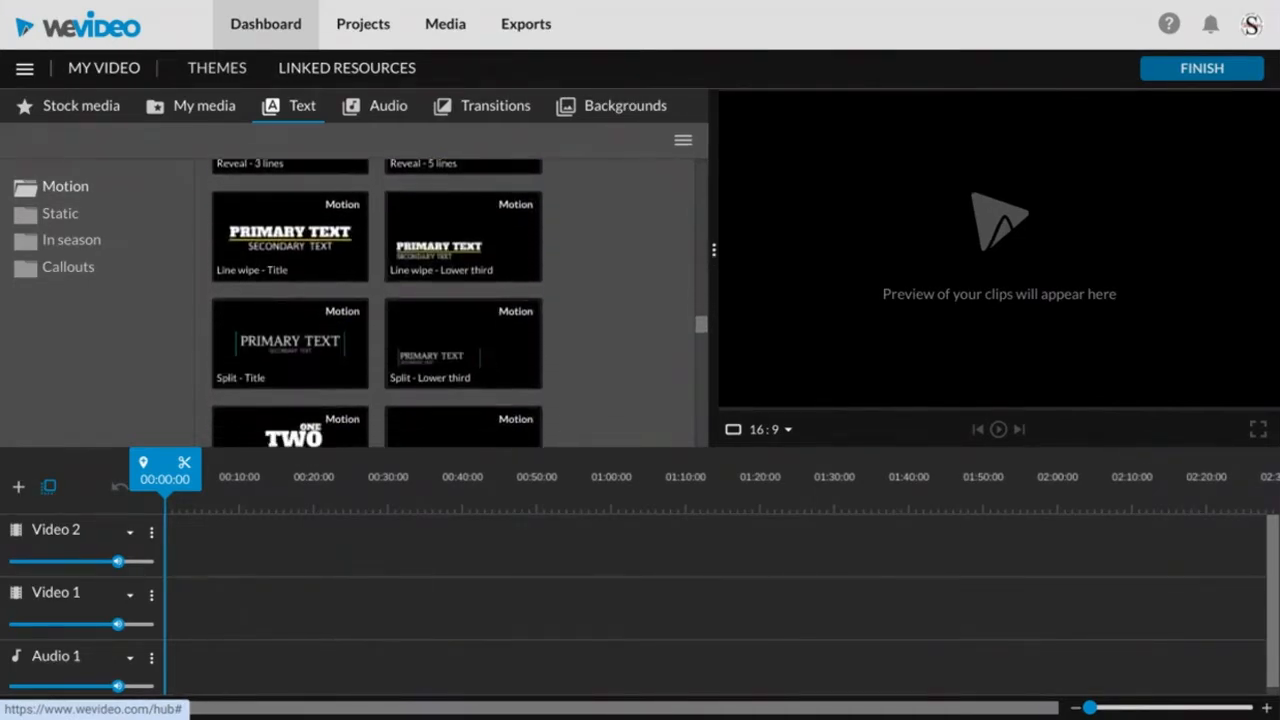
scroll(328, 294, down, 4)
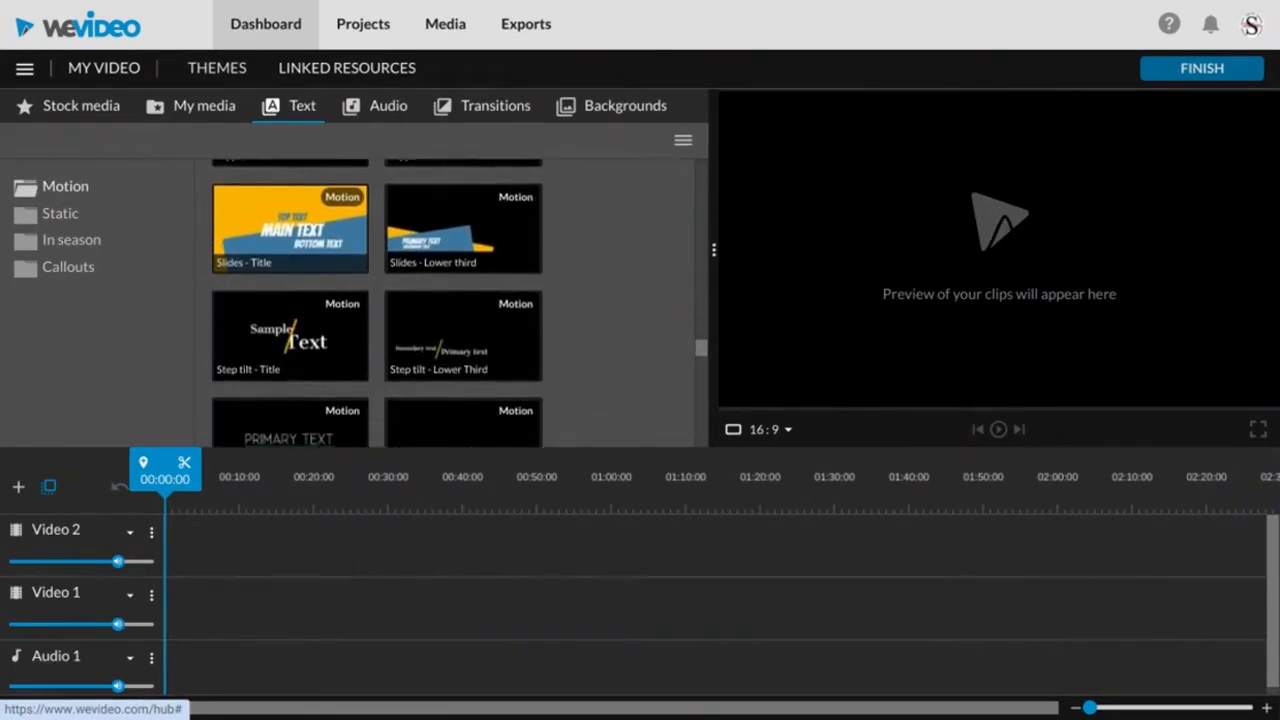
click(328, 294)
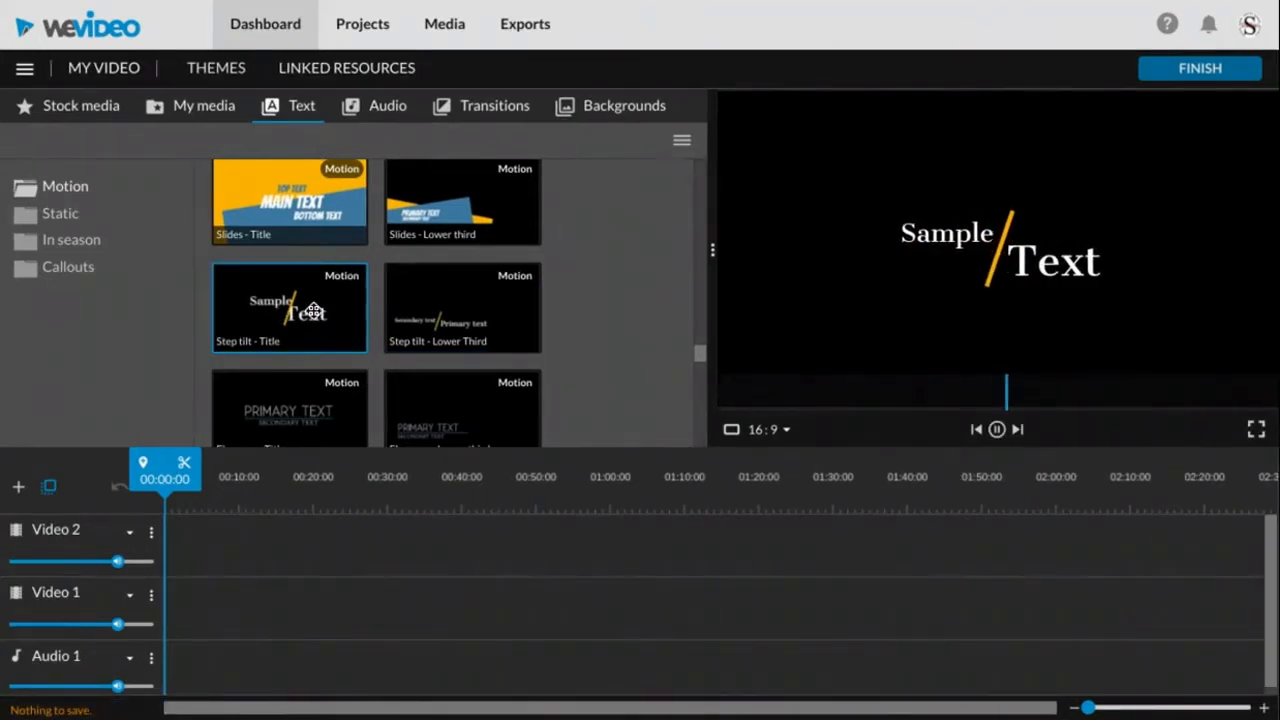
drag(313, 312, 182, 536)
click(182, 536)
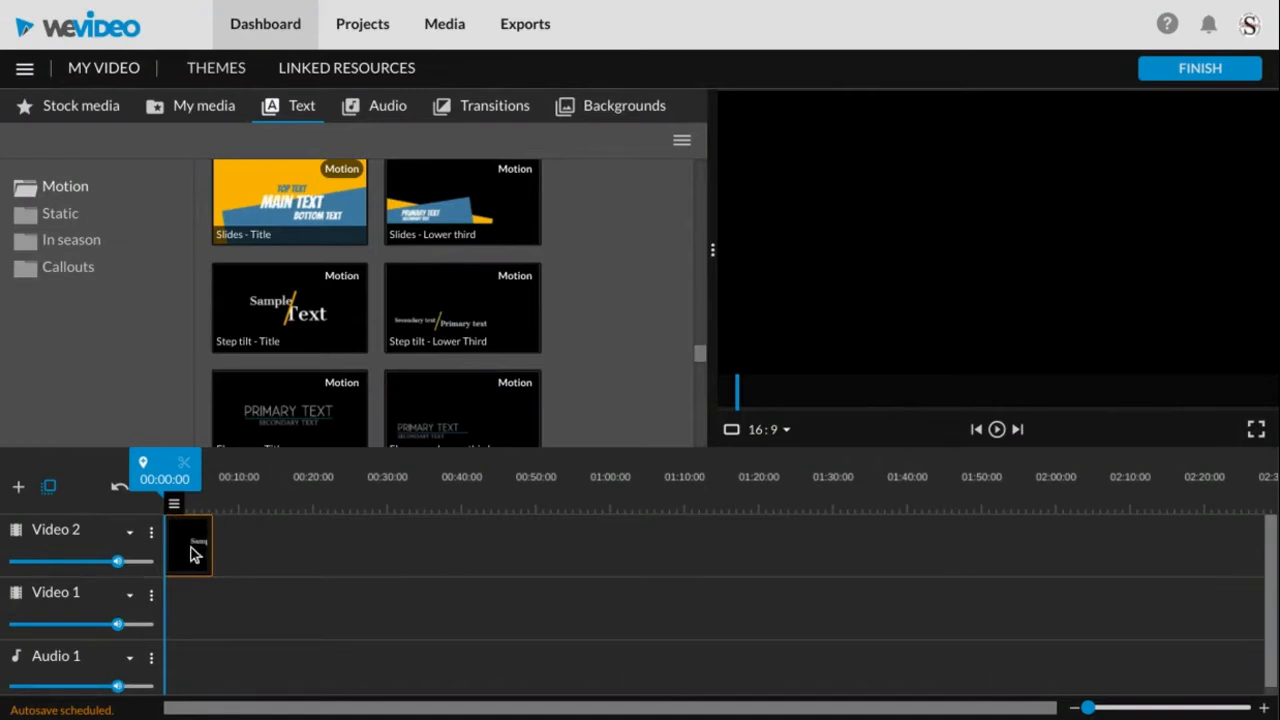
Try moving the title clip down to the Audio 1 track, and play back its animation in the preview
drag(193, 553, 181, 655)
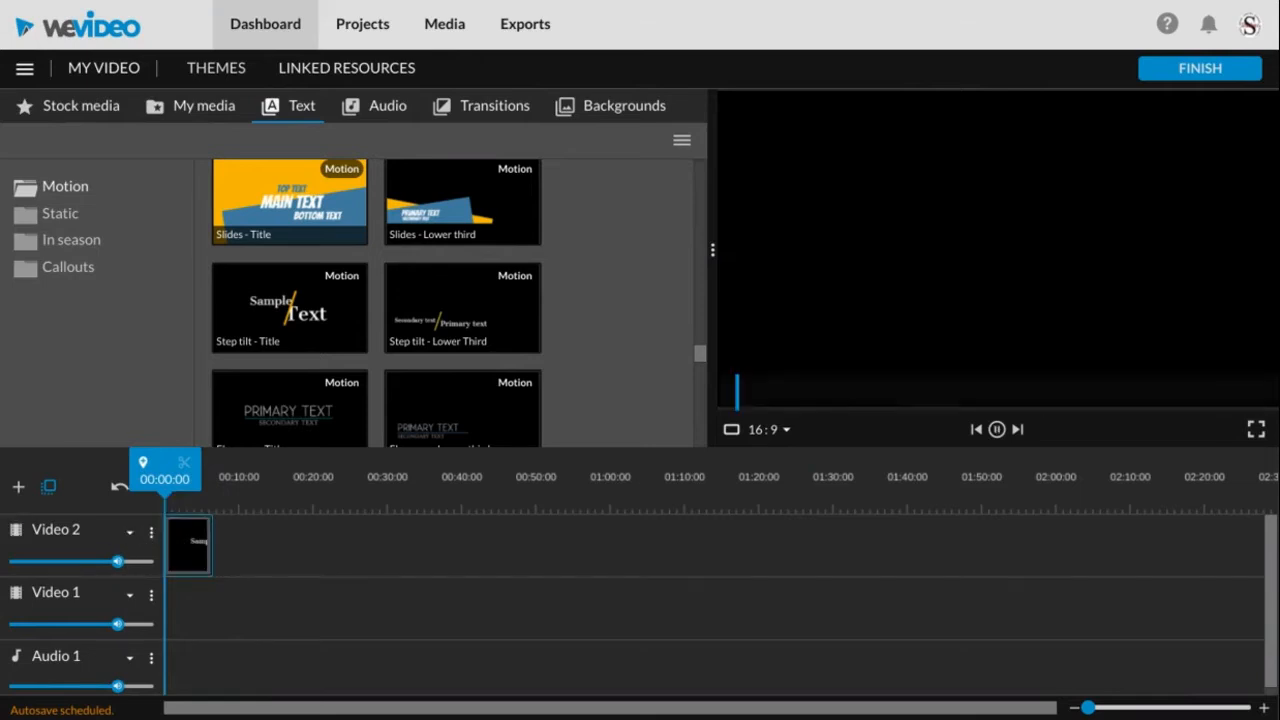
key(space)
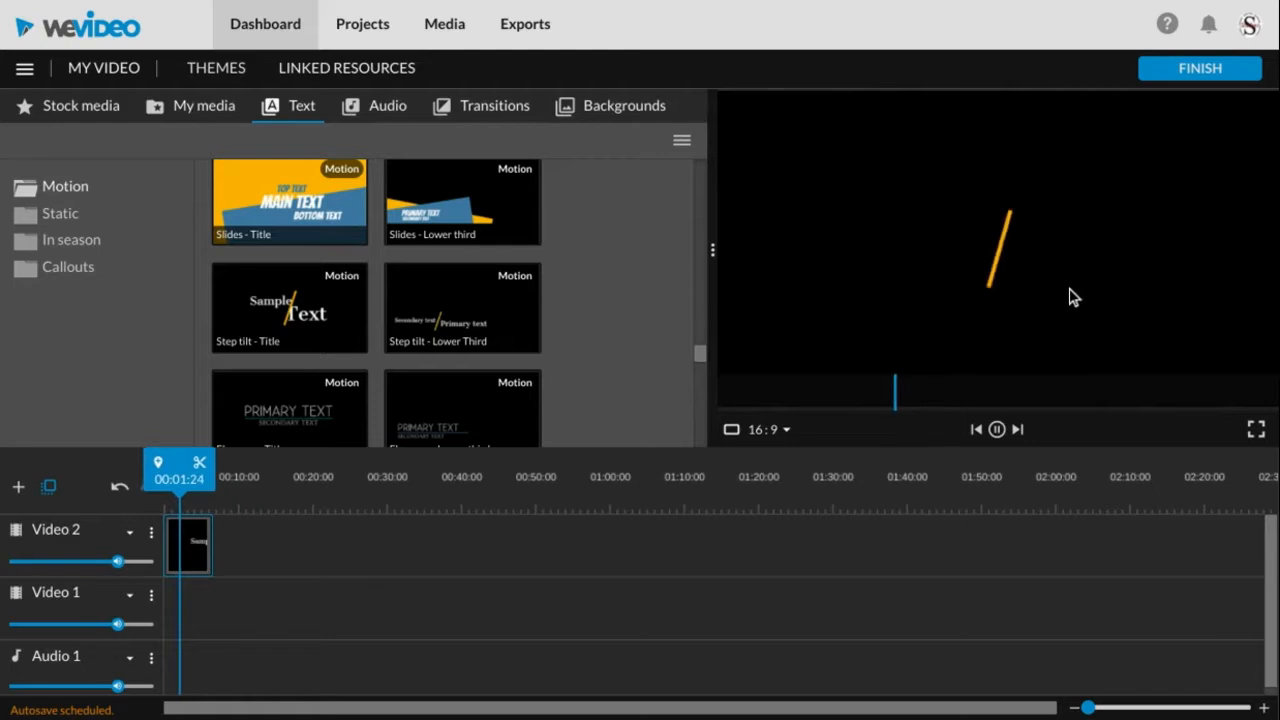
click(997, 429)
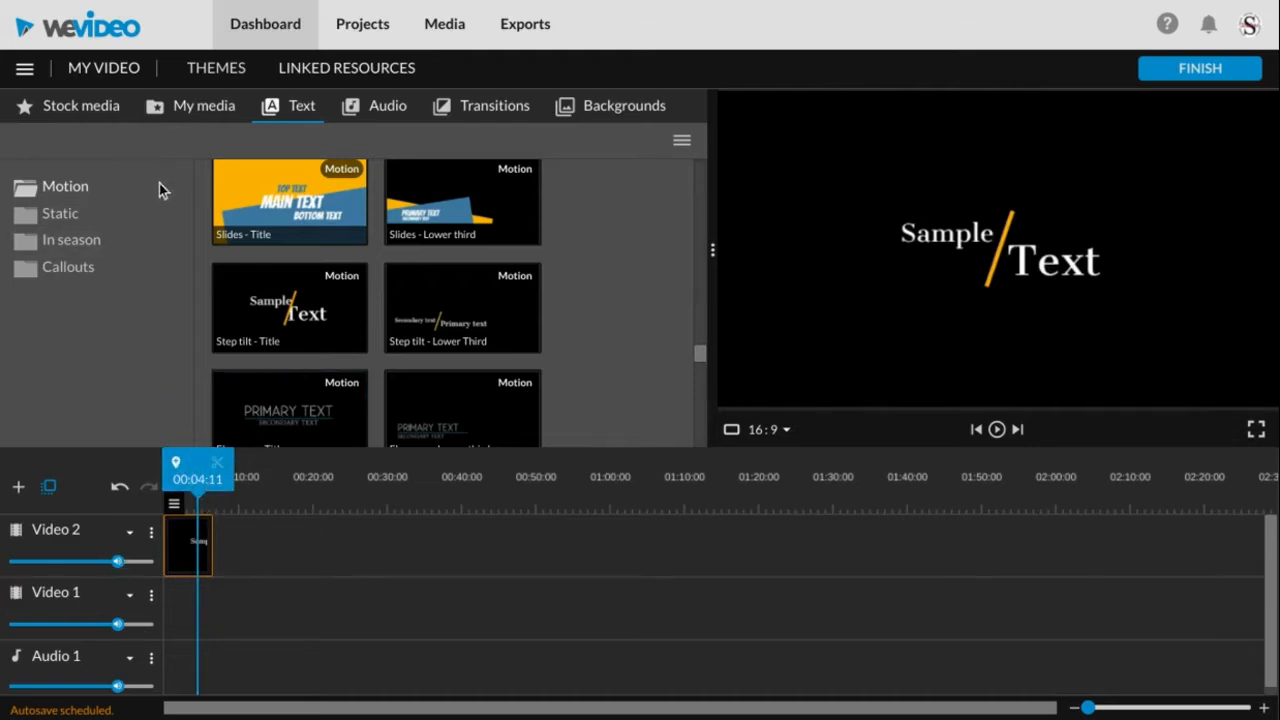
Search the stock media for "Ice cream" and look through the results
click(92, 111)
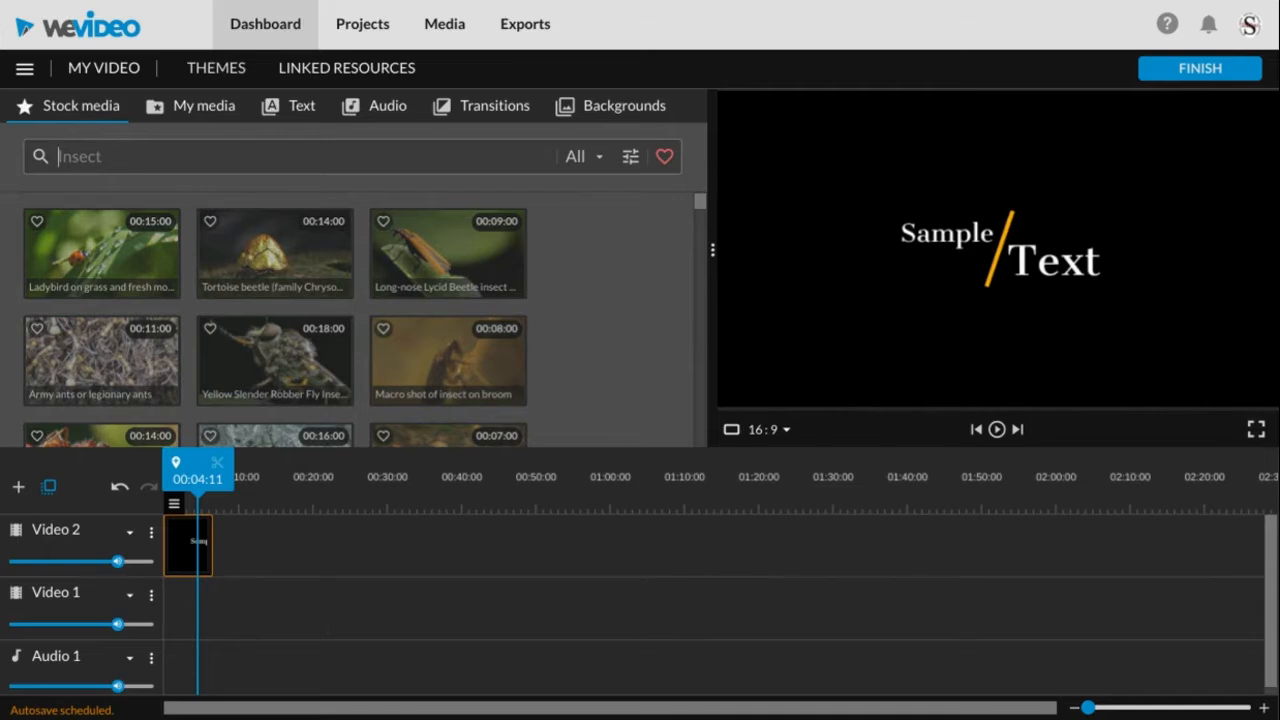
text(Ice cream)
key(Return)
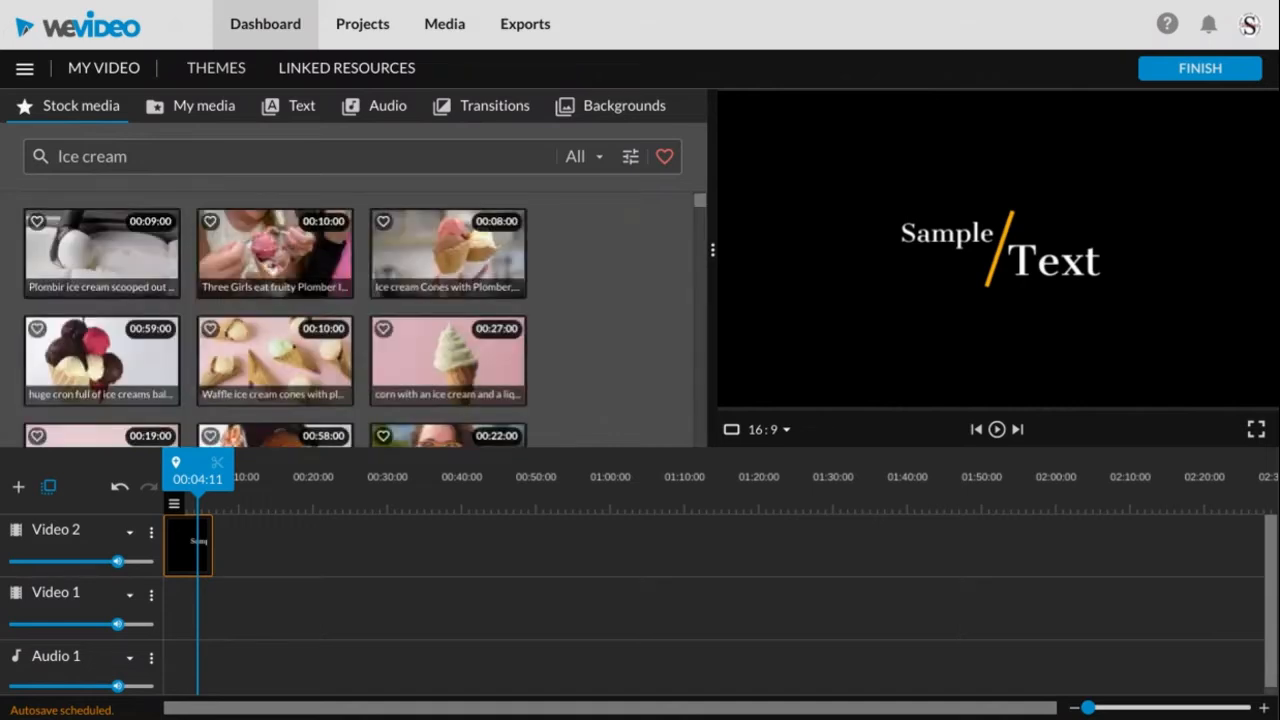
click(263, 288)
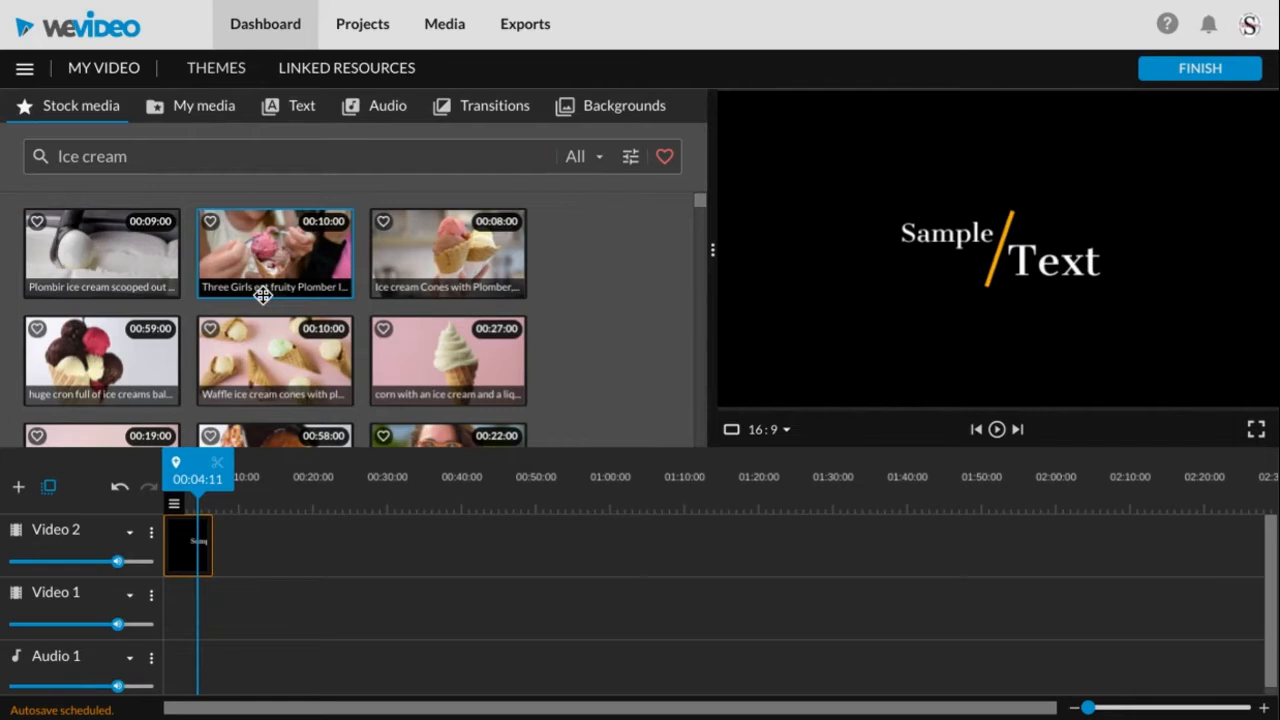
scroll(263, 291, down, 5)
scroll(263, 291, up, 5)
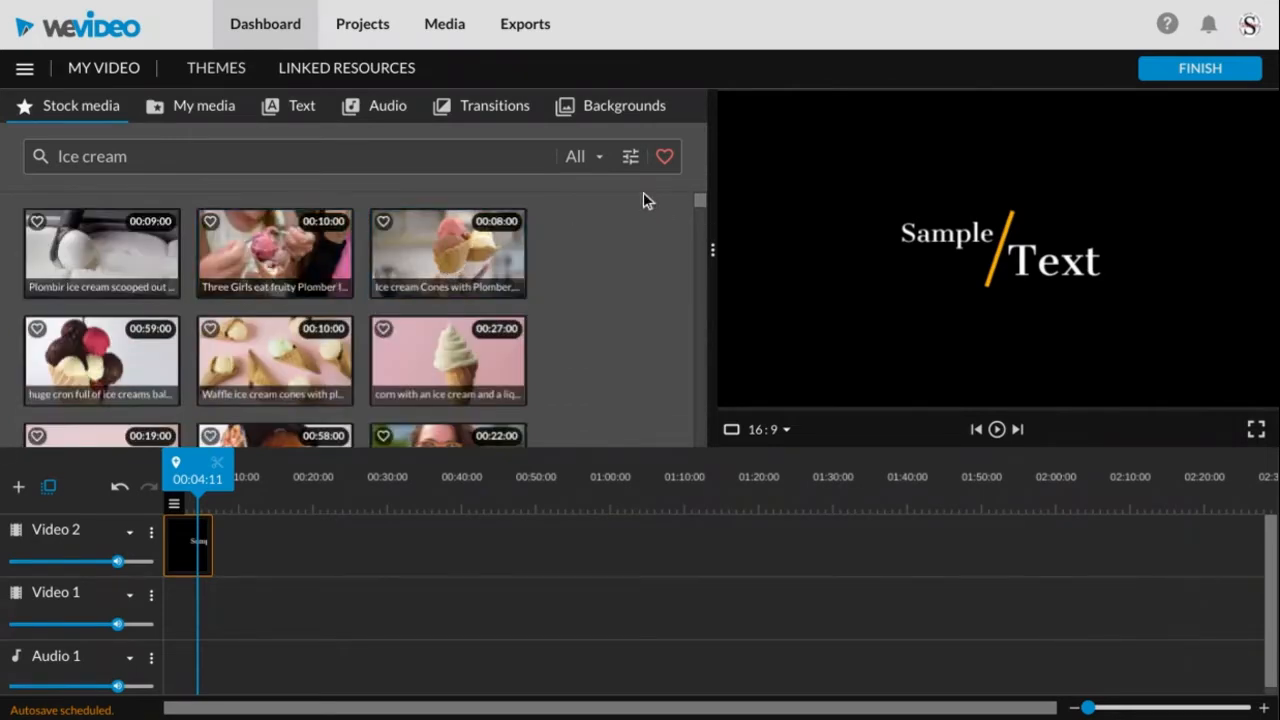
scroll(370, 301, down, 3)
scroll(370, 300, up, 3)
scroll(440, 285, down, 3)
scroll(440, 285, up, 3)
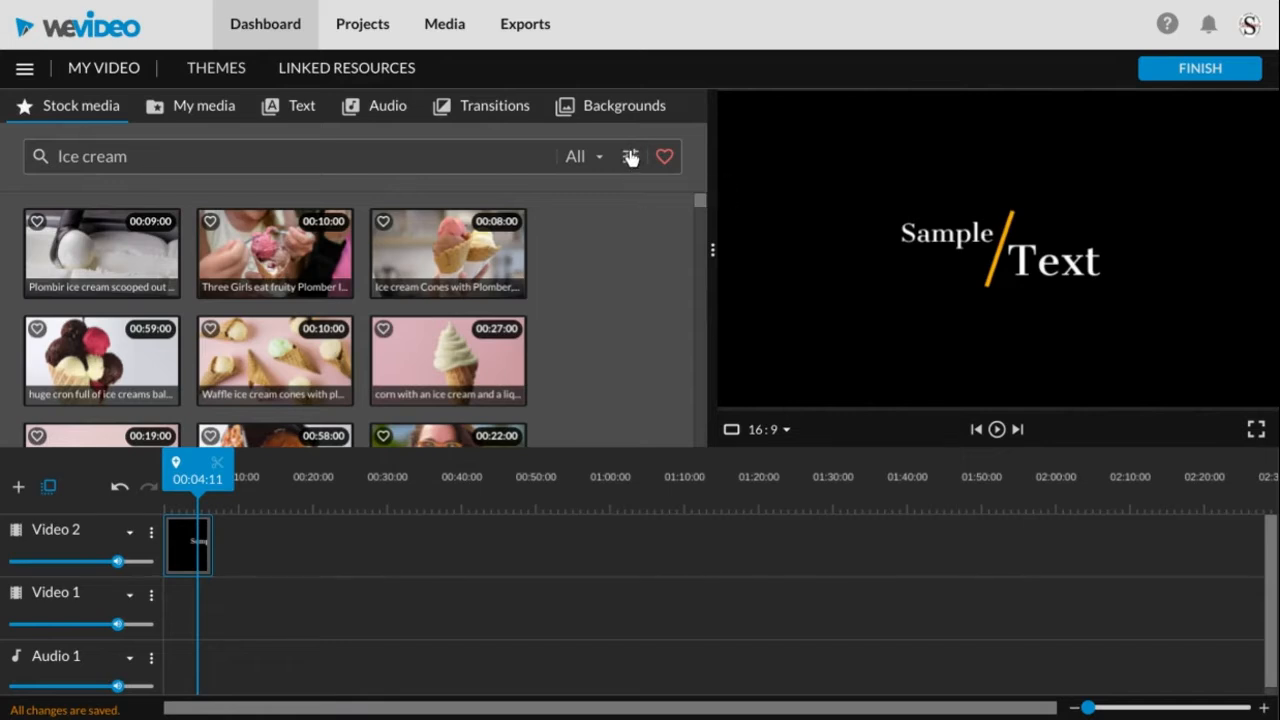
Refine the stock search to Photos only, excluding Video, Graphics, Motion graphics, Music, Audio loops and Sound effects
click(630, 157)
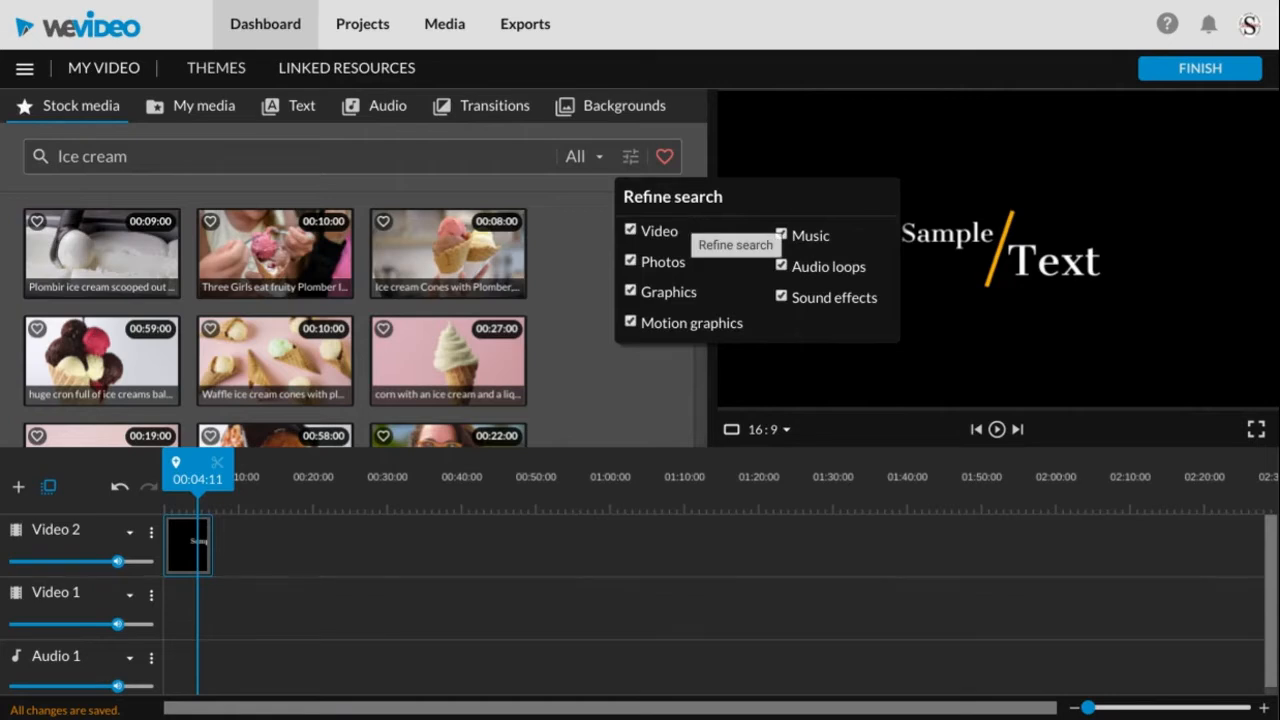
click(631, 231)
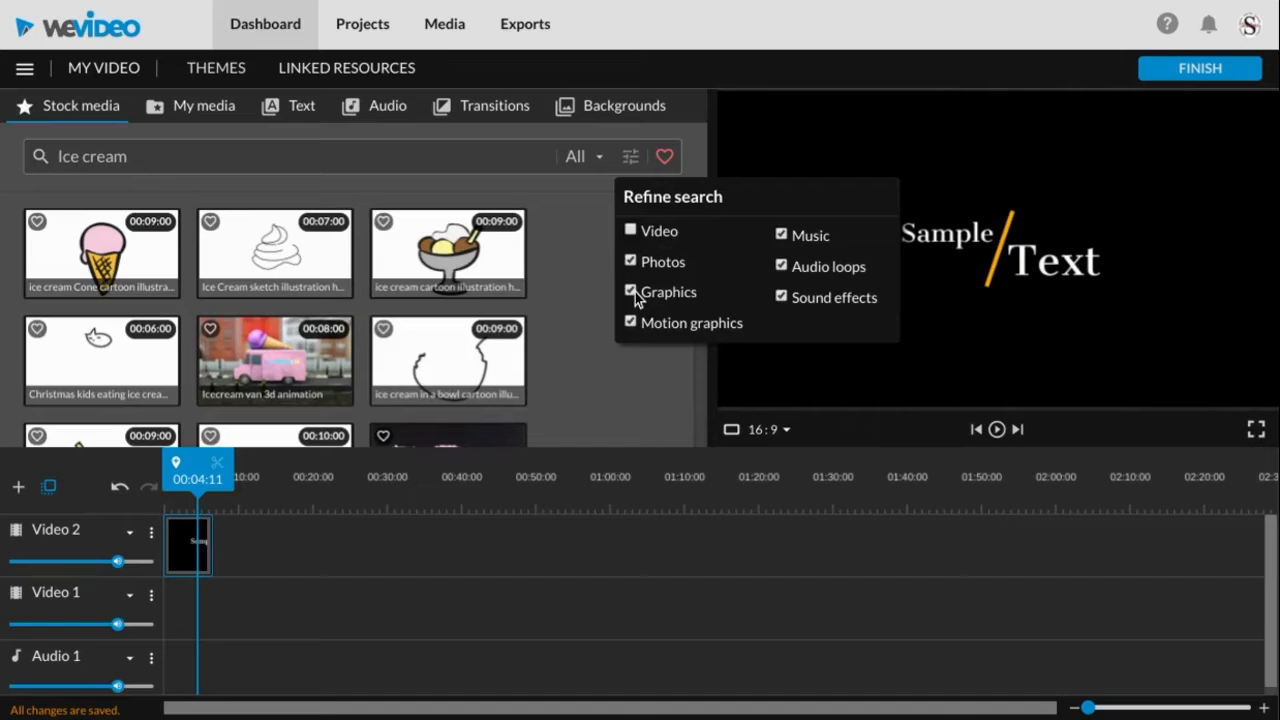
click(630, 323)
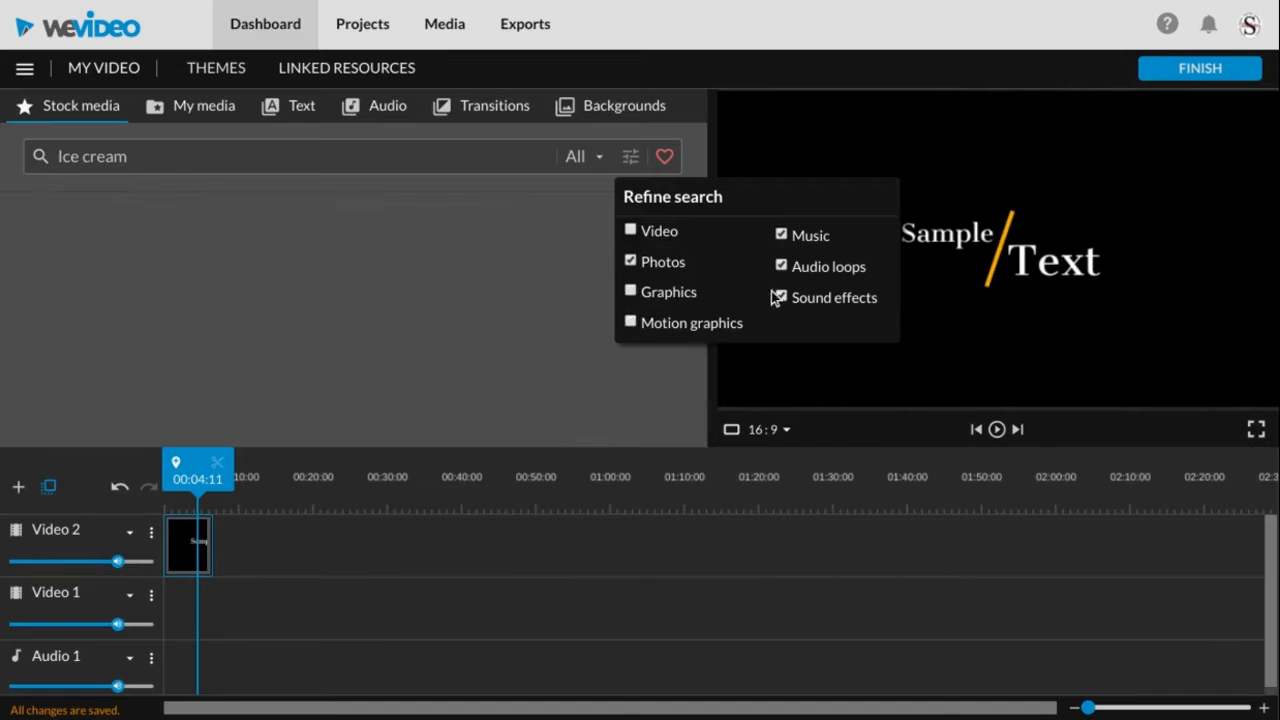
click(781, 296)
click(782, 266)
click(782, 235)
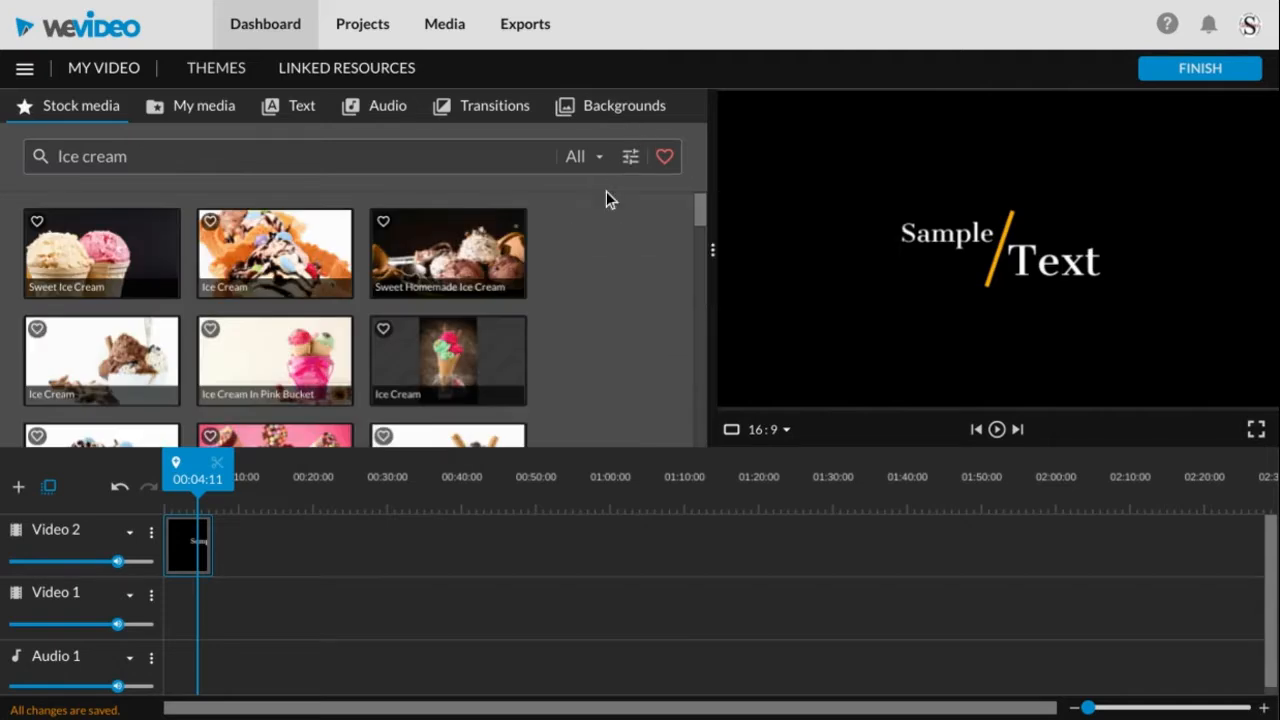
Preview several ice cream photos and place the first Sweet Ice Cream photo at the start of the Video 1 track
scroll(380, 330, down, 5)
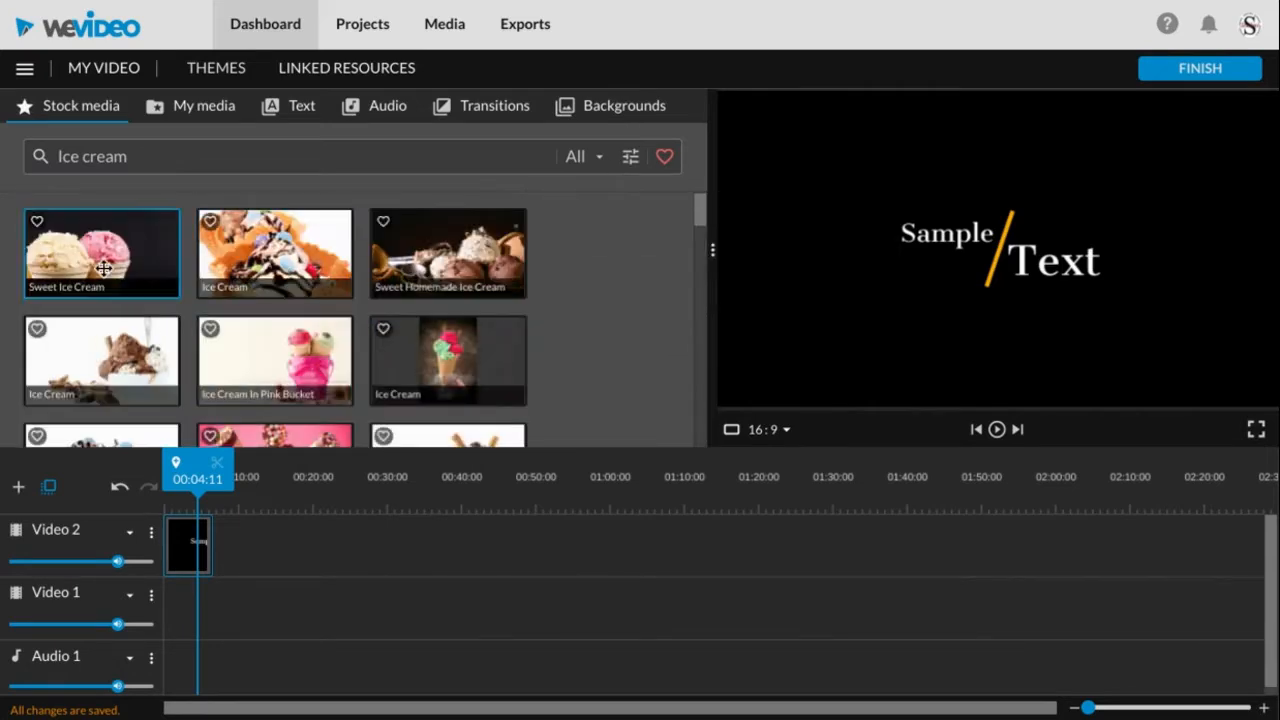
click(447, 372)
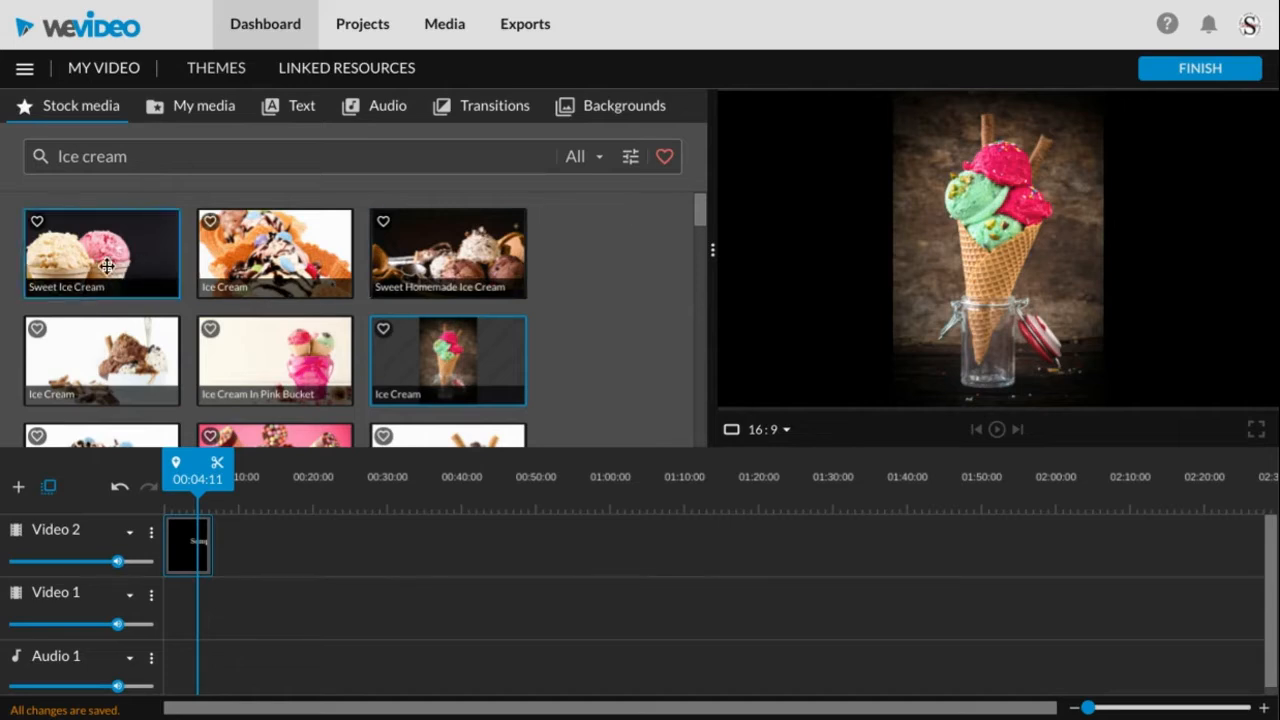
scroll(317, 357, down, 3)
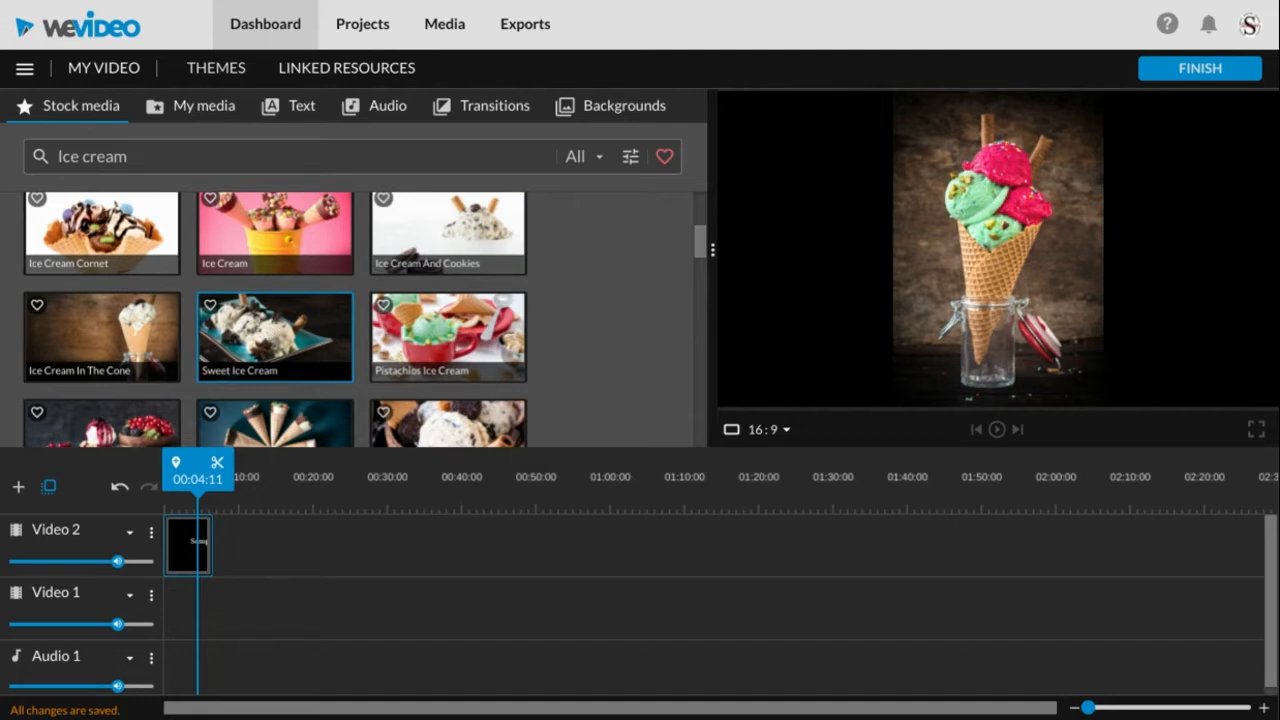
click(267, 331)
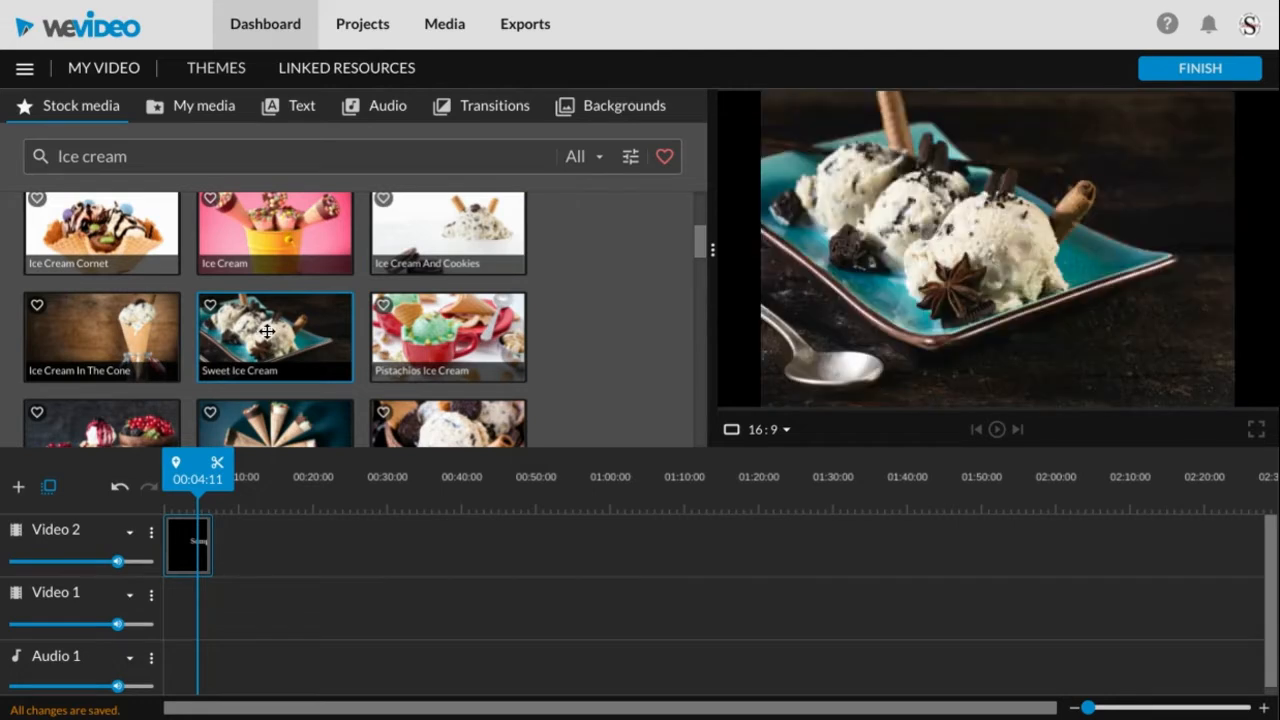
scroll(267, 331, up, 3)
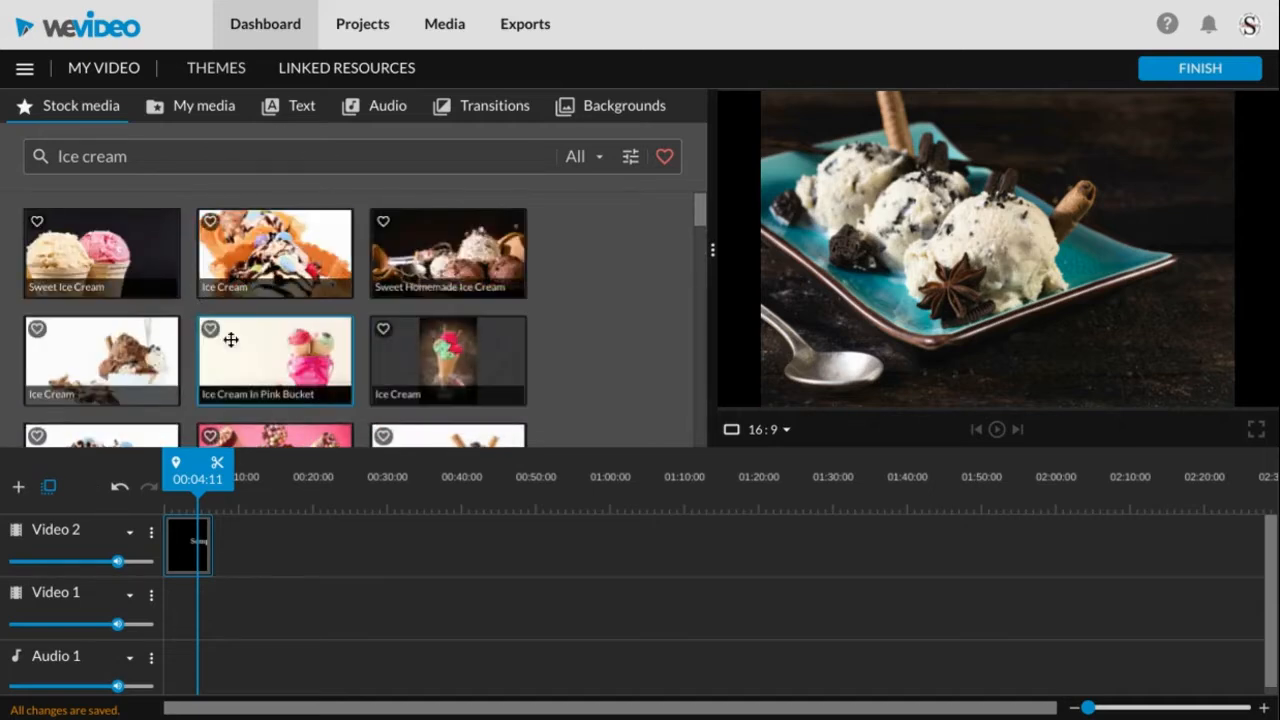
click(123, 286)
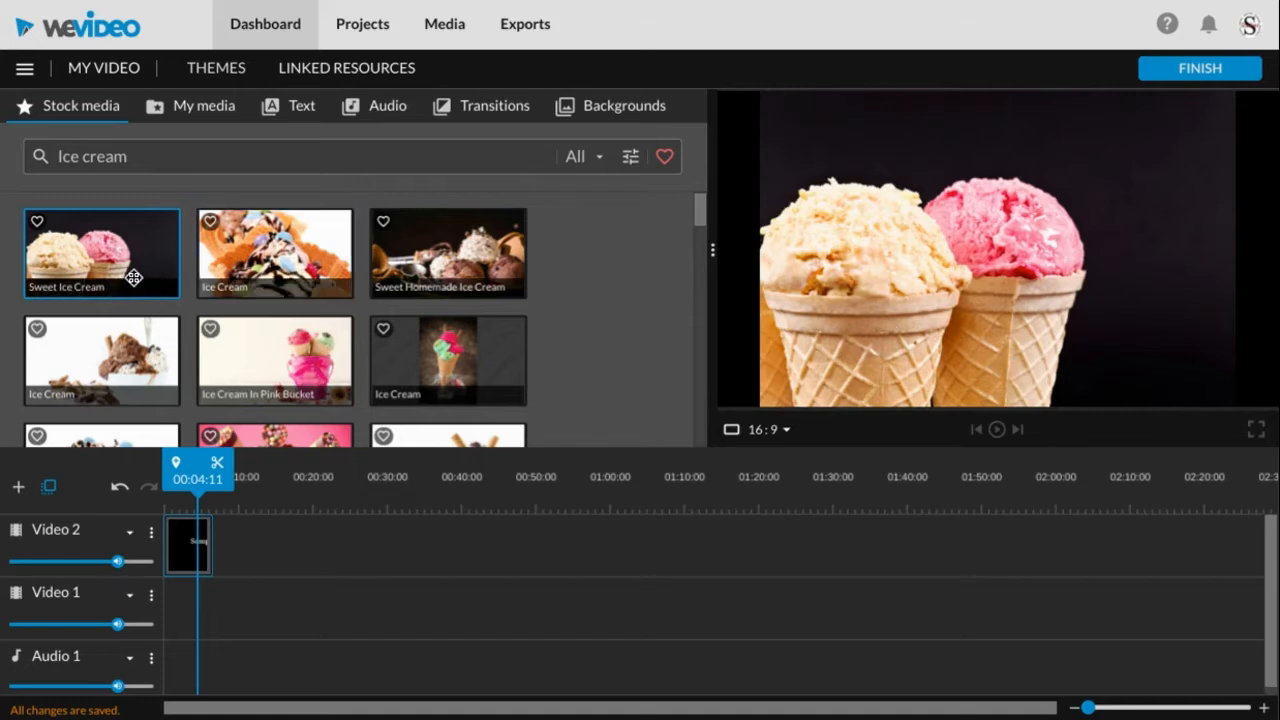
drag(133, 278, 176, 591)
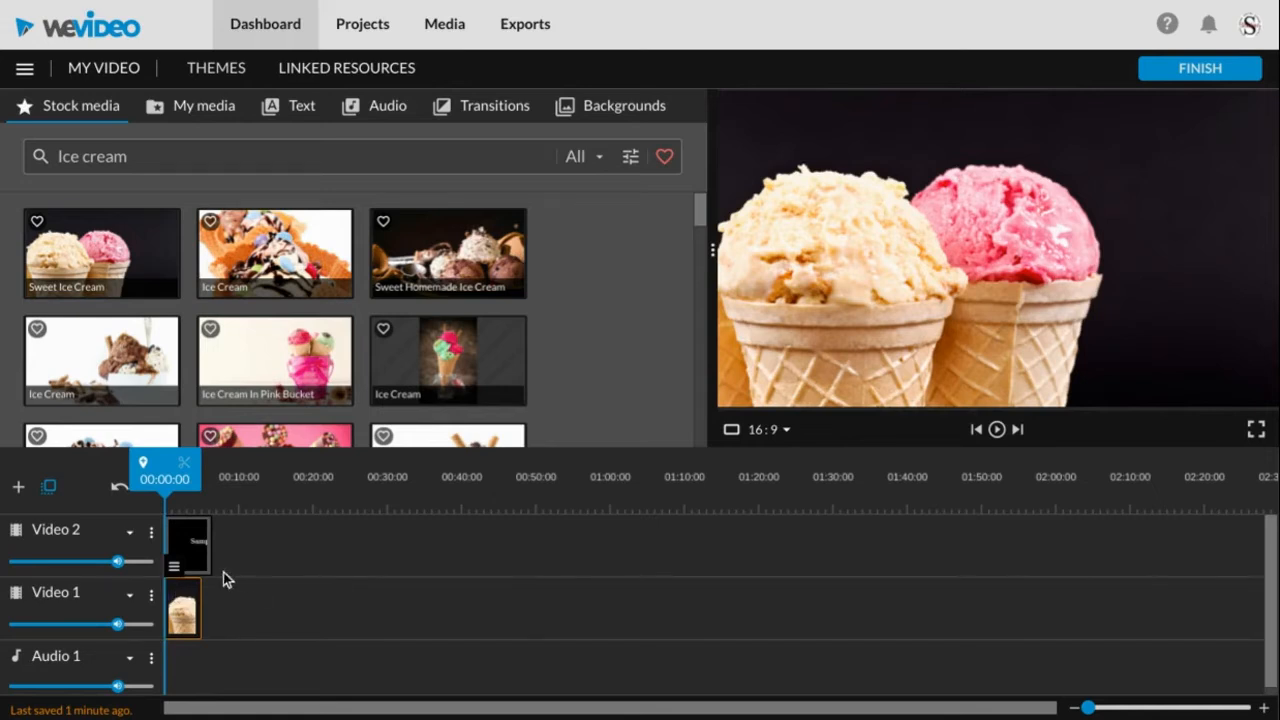
Play back the title over the ice cream photo from the beginning of the timeline
click(188, 555)
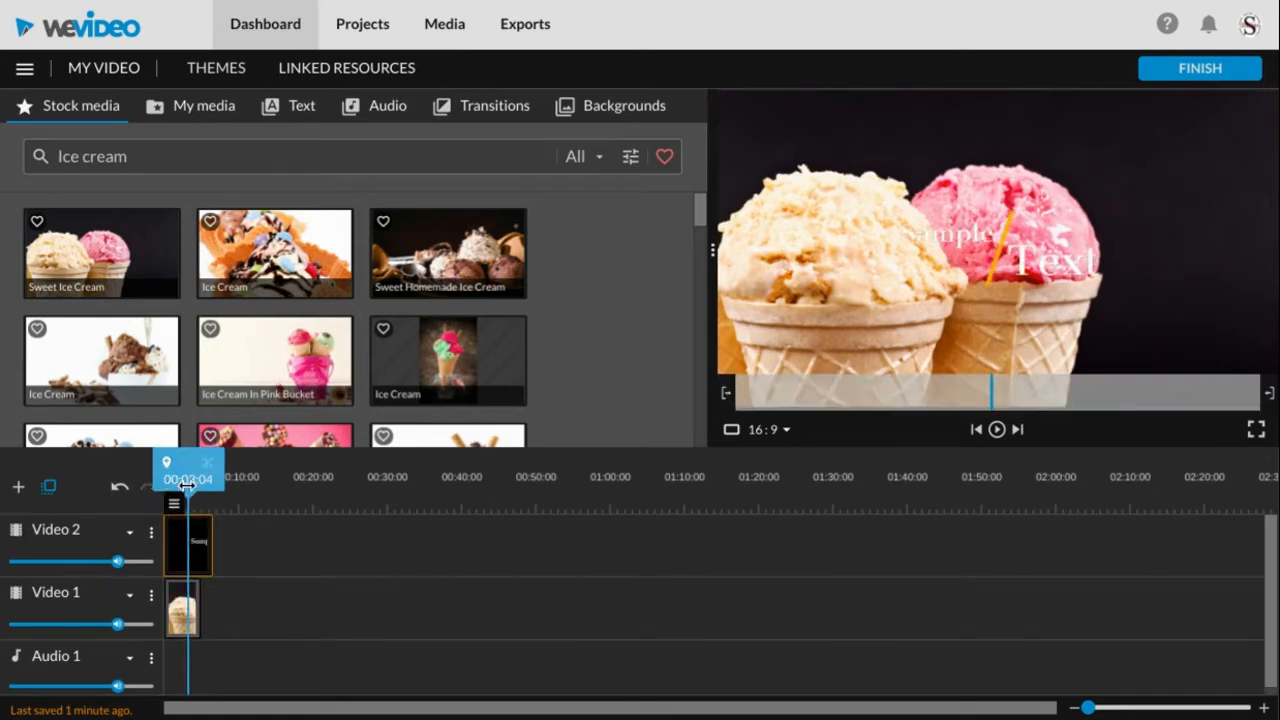
drag(180, 479, 155, 479)
key(space)
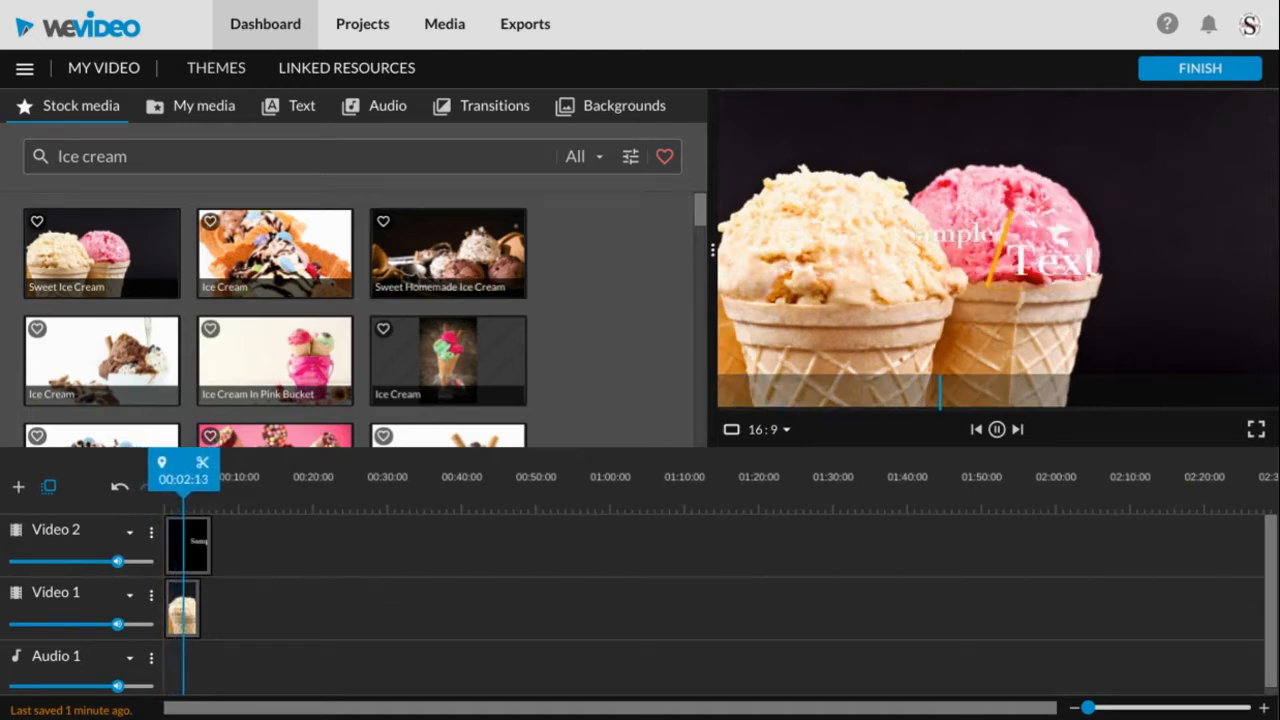
click(997, 429)
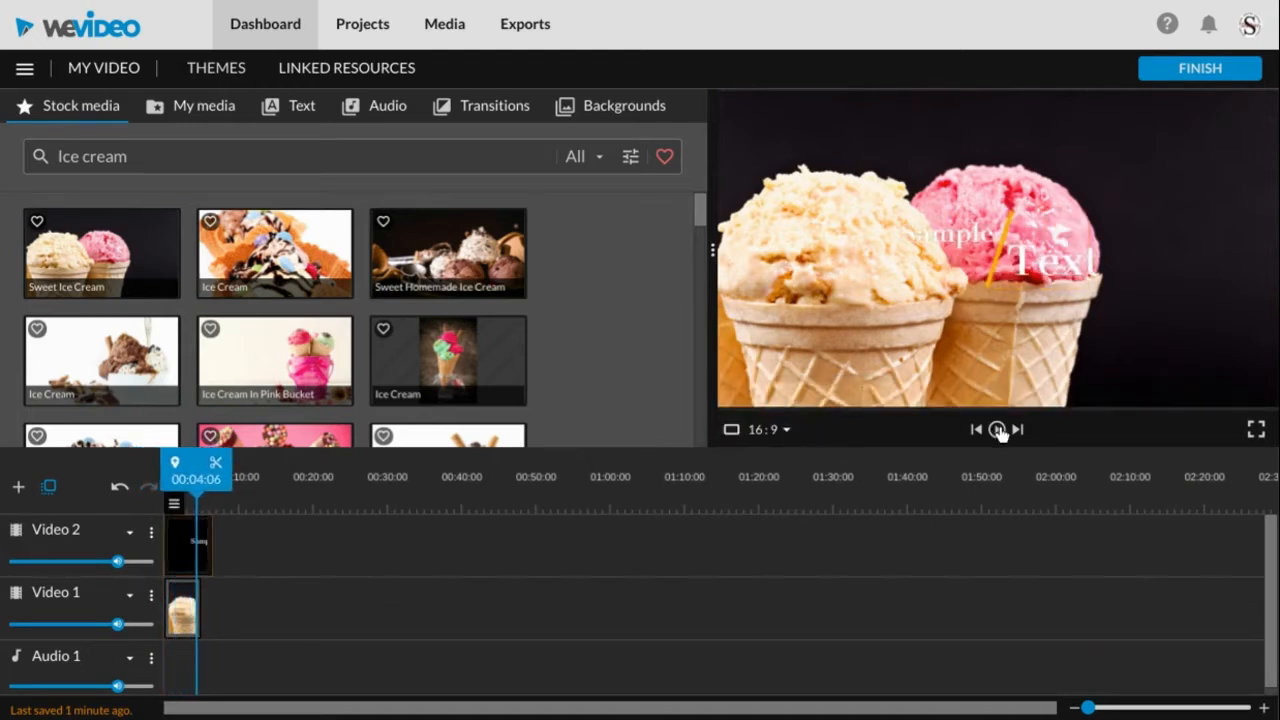
Open the Step tilt title for editing and try blue and red text, settling on blue (#0000ff)
double_click(190, 547)
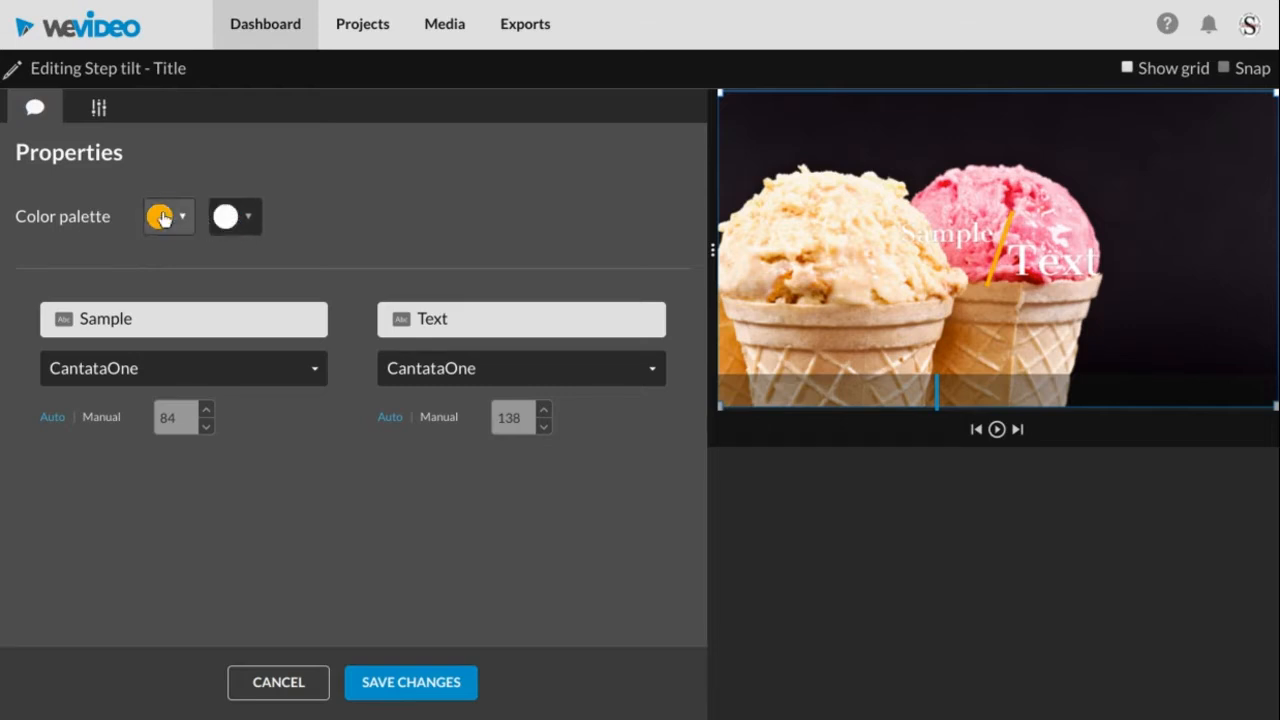
click(220, 217)
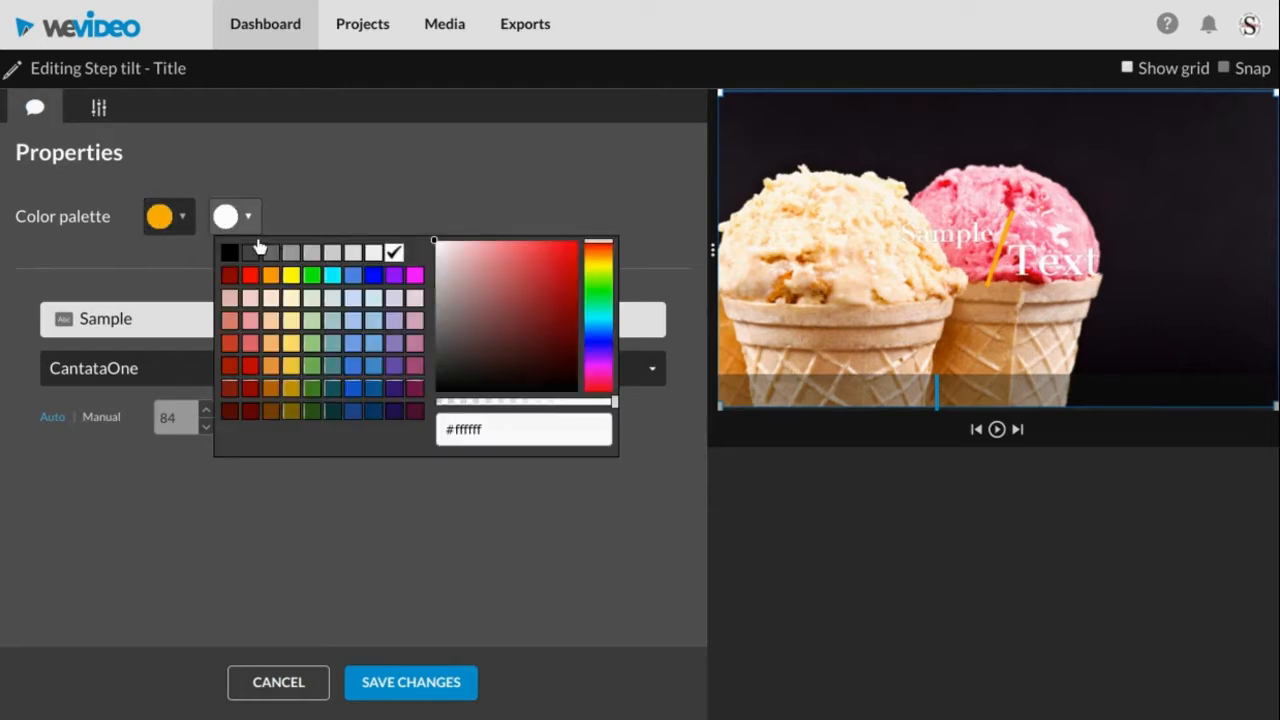
click(376, 276)
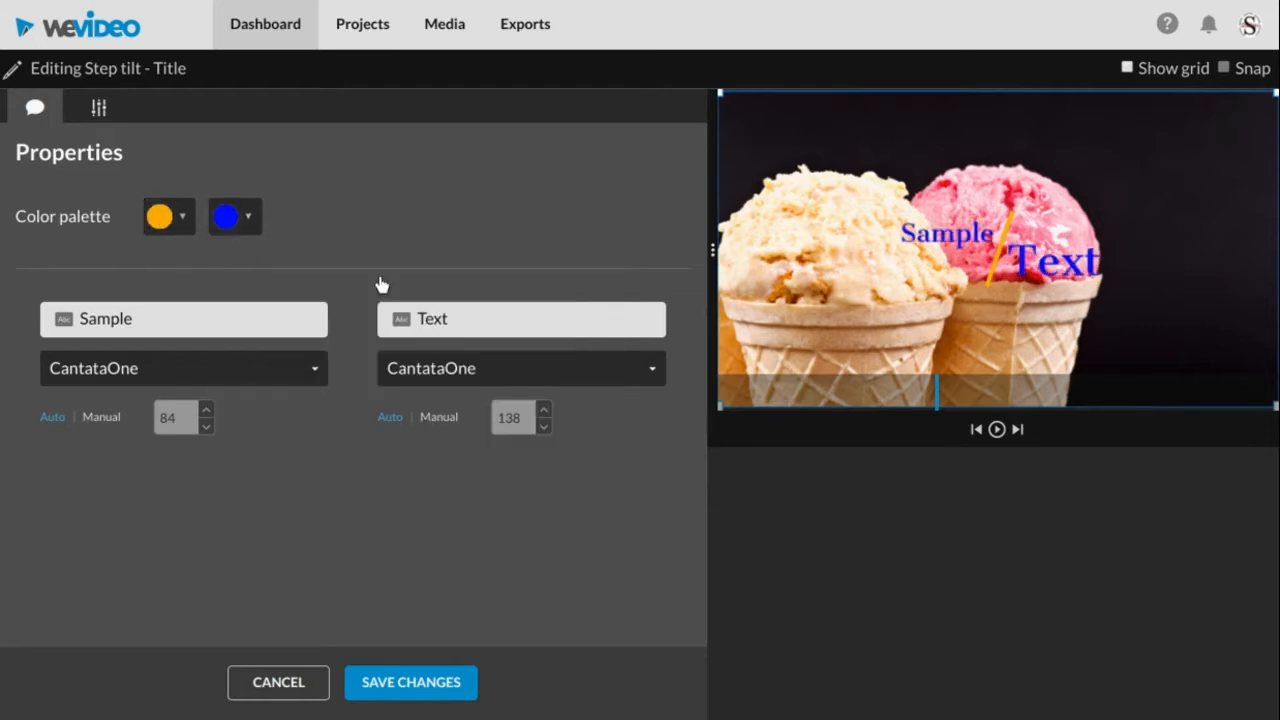
click(230, 217)
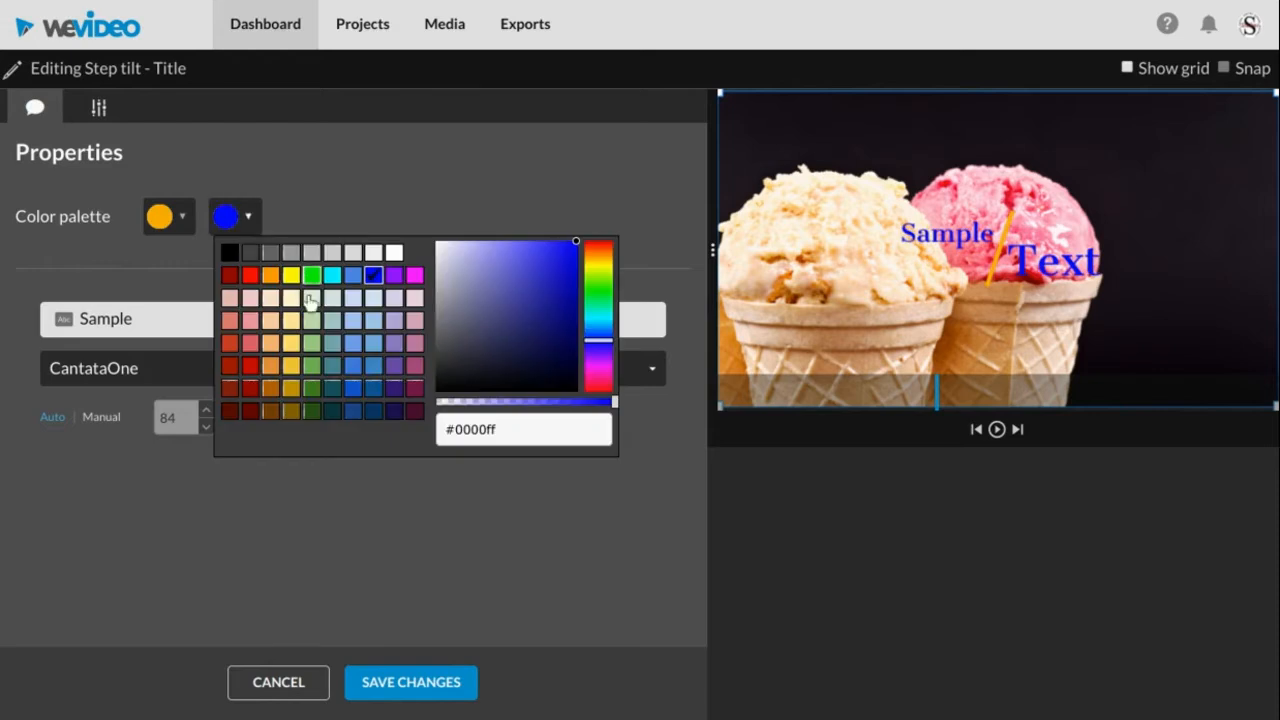
click(249, 277)
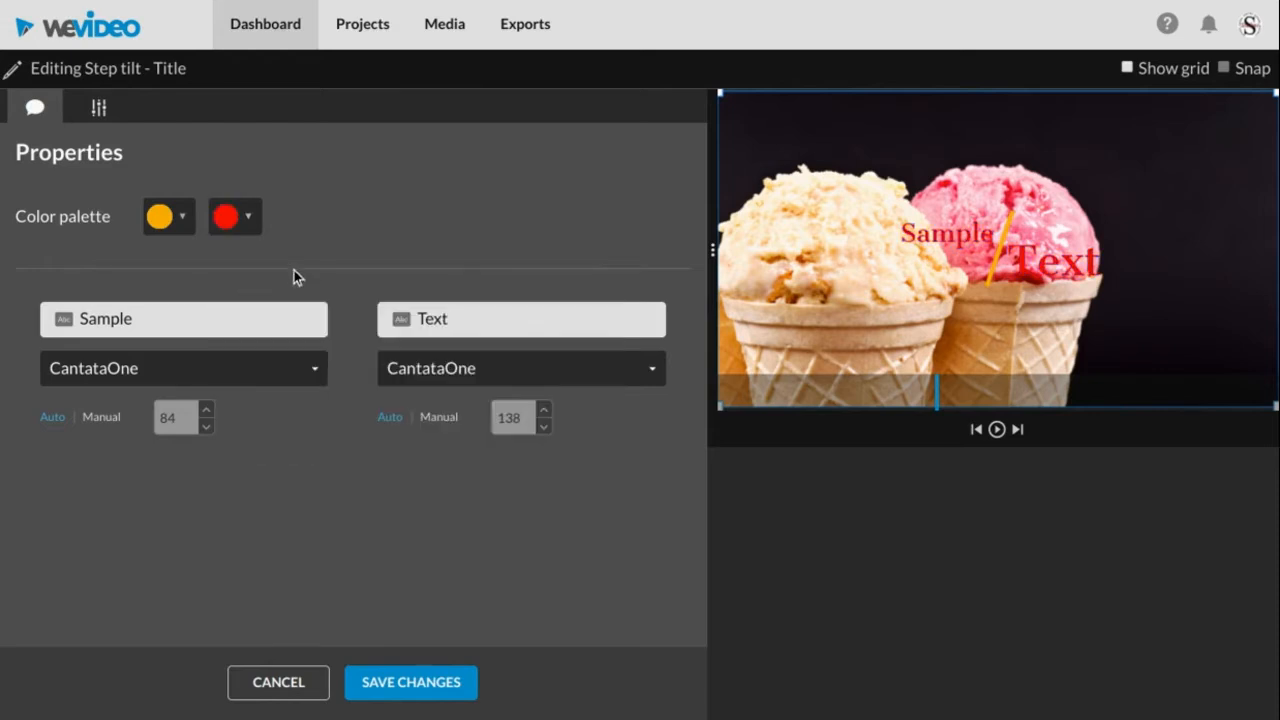
click(241, 210)
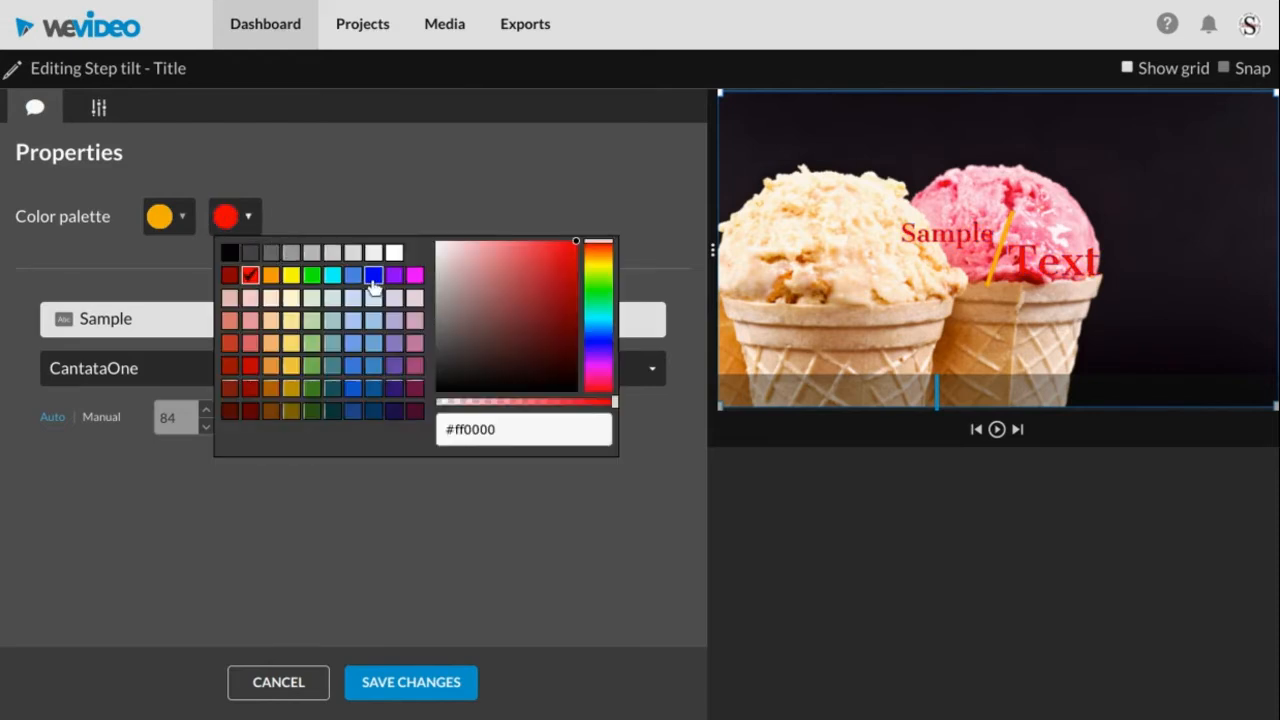
click(372, 278)
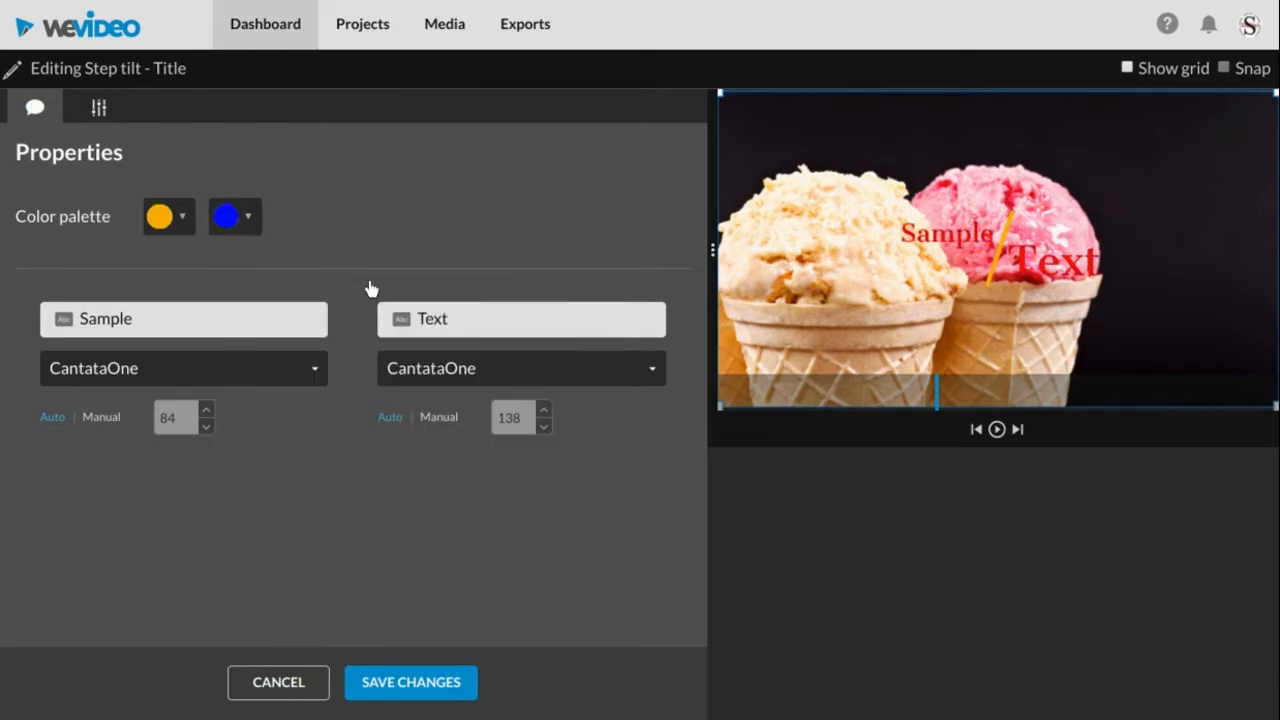
Try black for the title's slanted line, and set its colour to white
click(165, 222)
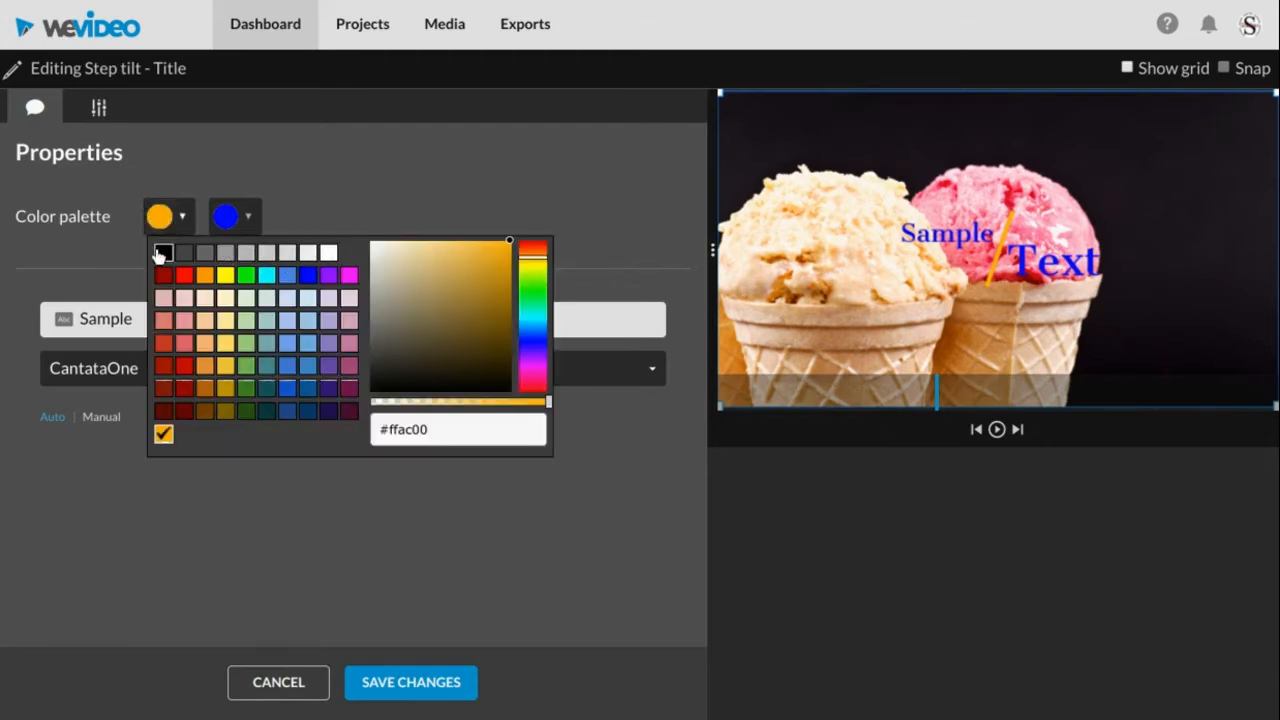
click(162, 253)
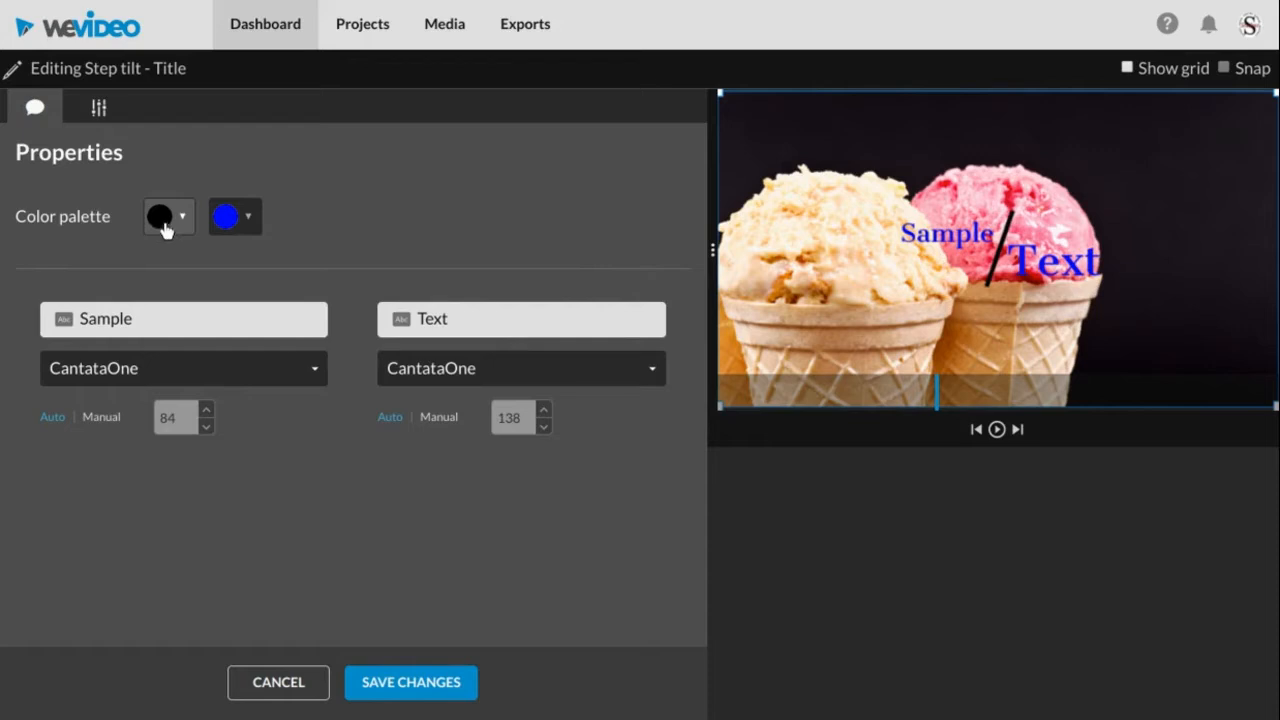
click(172, 212)
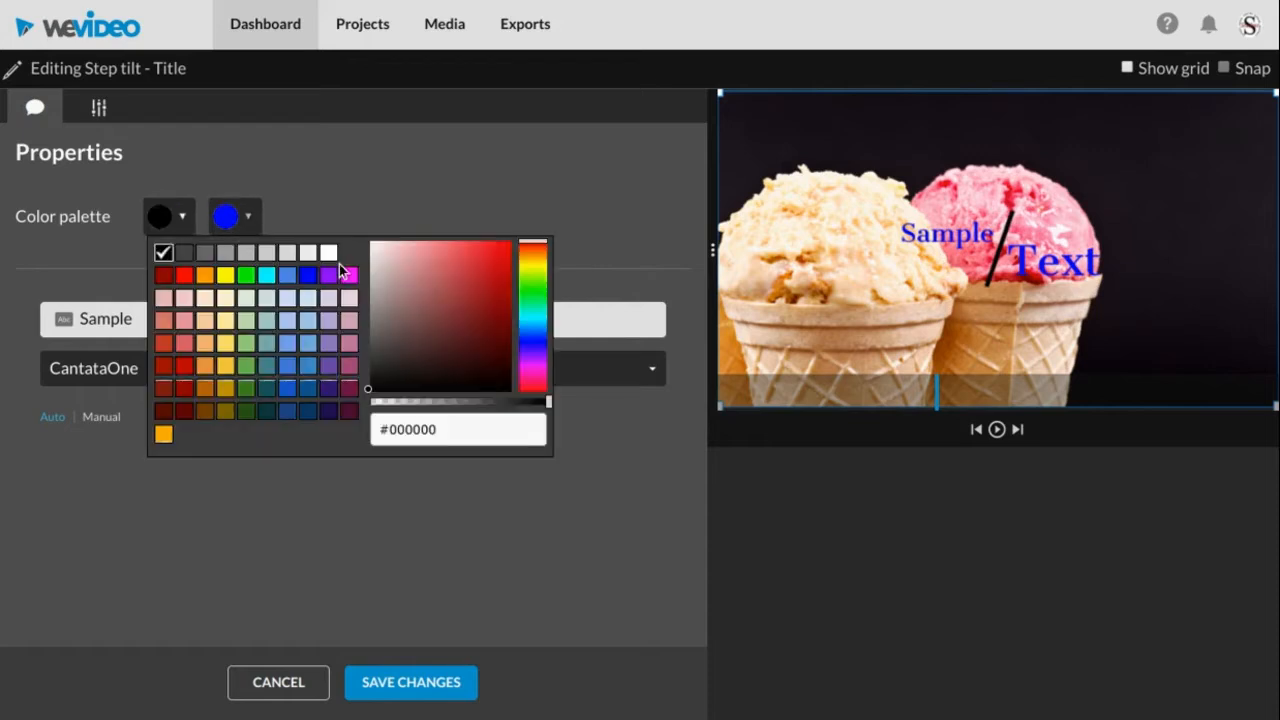
click(329, 254)
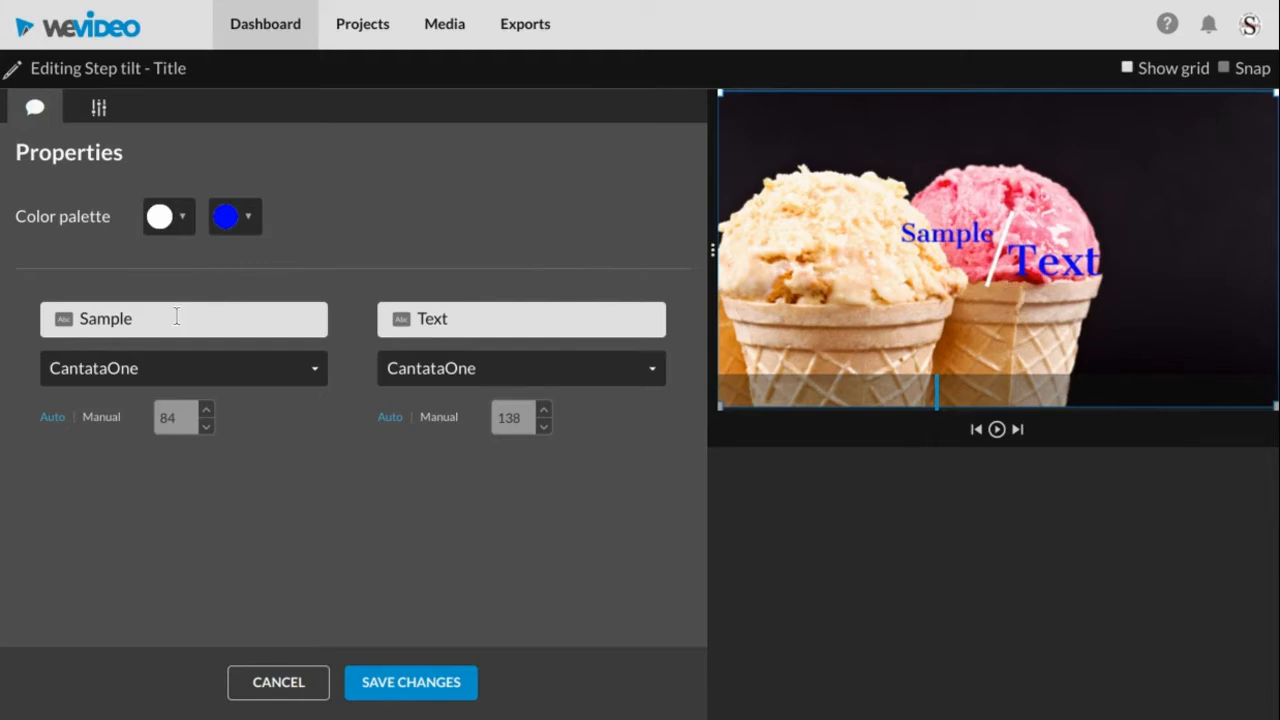
Replace the title's two text parts with "Ice" and "Cream", and save the changes
key(BackSpace)
key(BackSpace)
key(BackSpace)
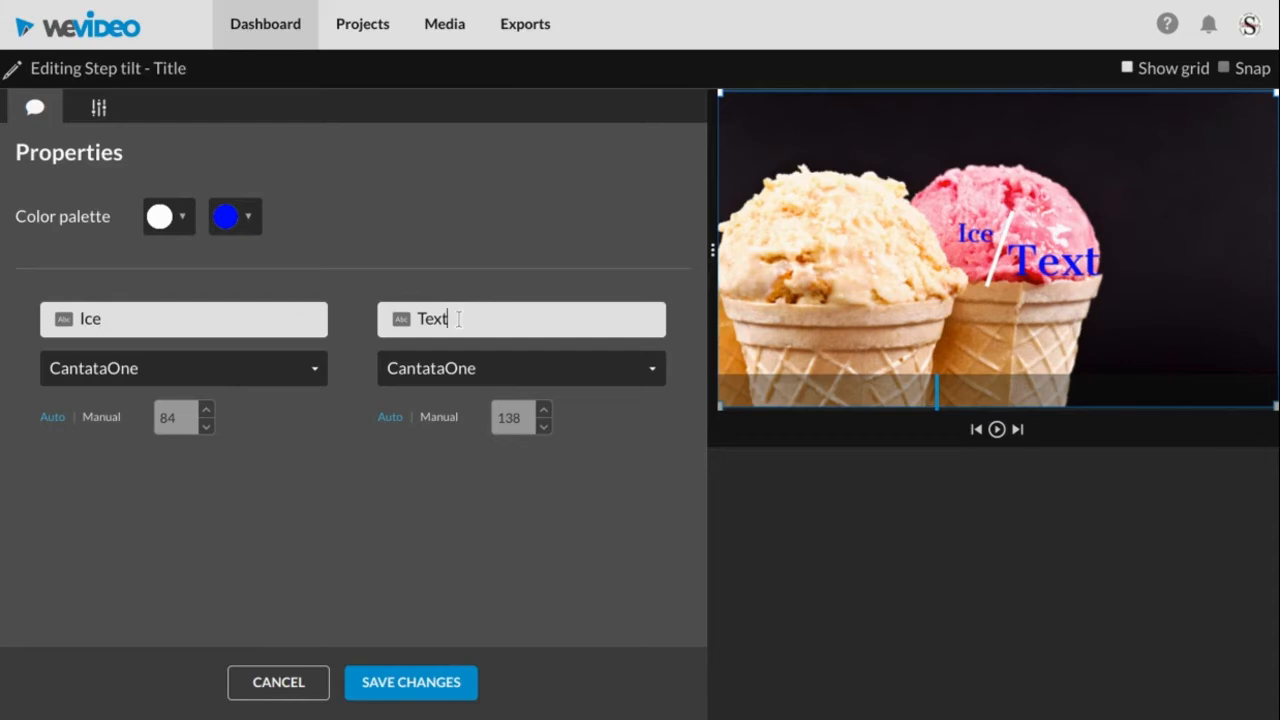
key(BackSpace)
key(BackSpace)
key(BackSpace)
text(Cream)
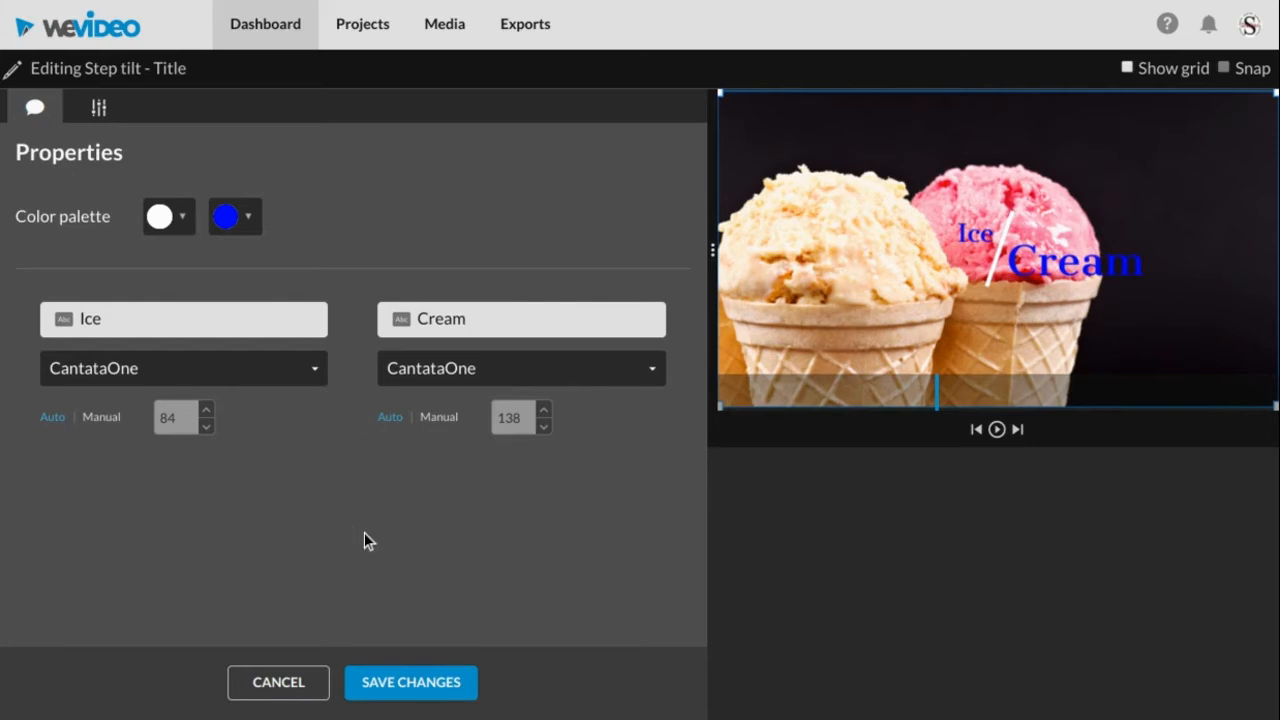
click(414, 684)
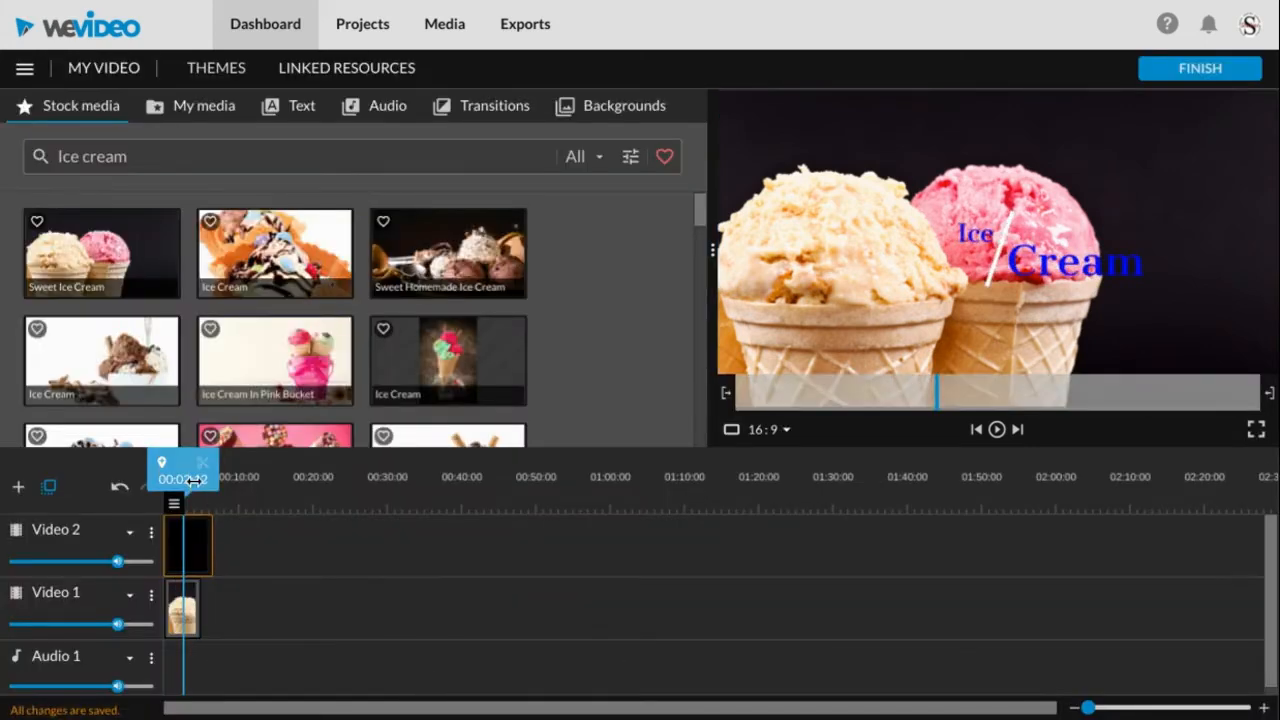
Play back the edited Ice Cream title from the start and return the playhead to the beginning
drag(194, 480, 164, 482)
click(996, 429)
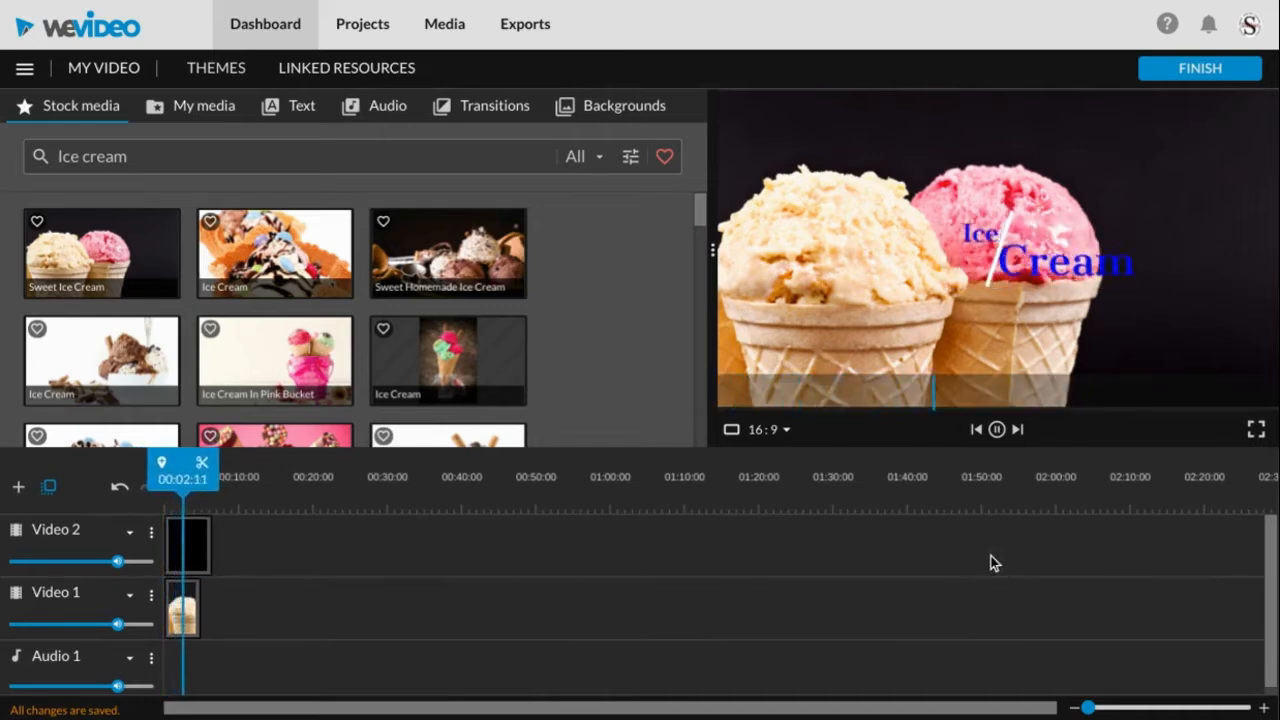
click(996, 429)
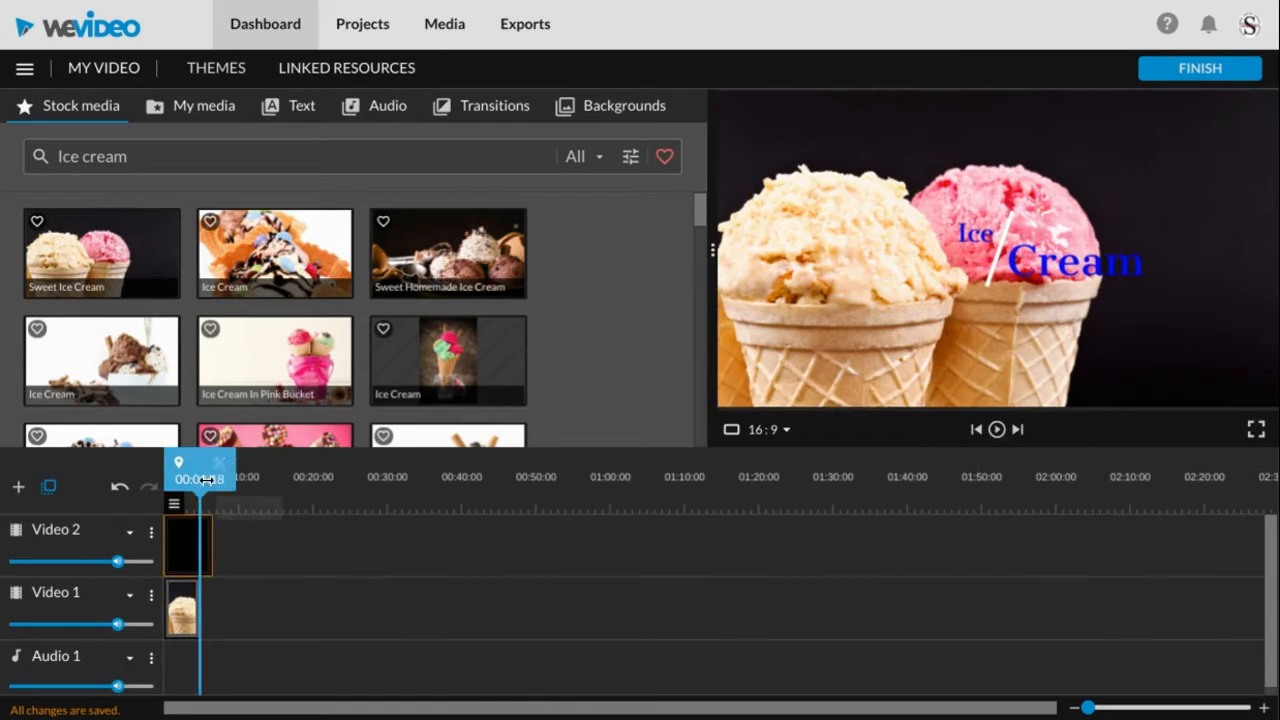
mouse_move(206, 480)
mouse_down()
mouse_move(168, 480)
mouse_move(172, 490)
mouse_up()
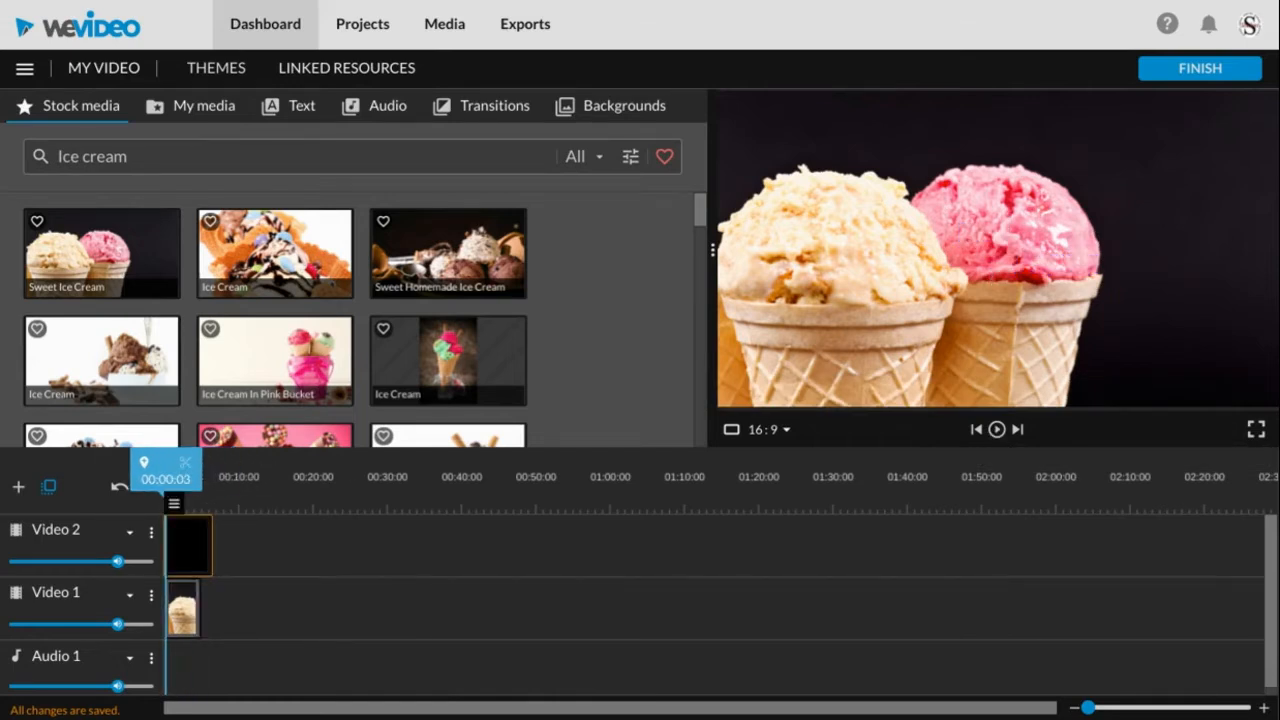
Extend the Video 1 background with a second Sweet Ice Cream photo cut off at 00:06:13, and replay the opening
drag(110, 246, 224, 608)
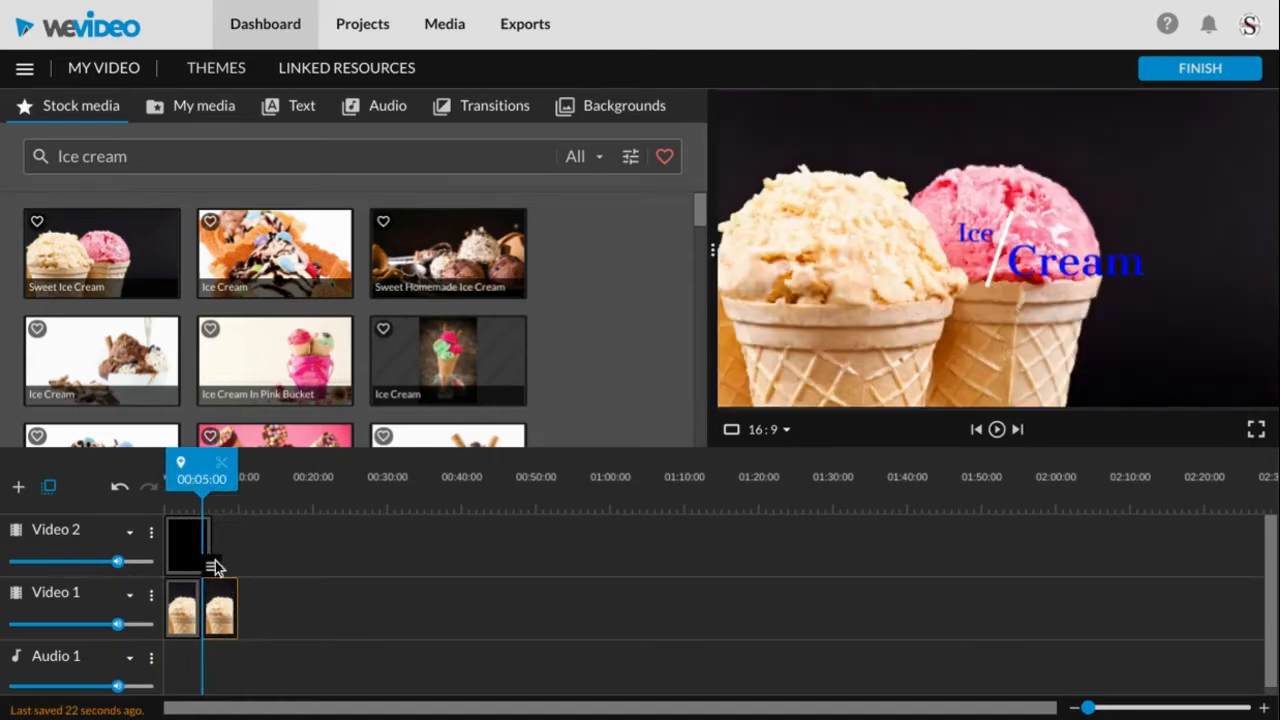
mouse_move(196, 477)
mouse_down()
mouse_move(224, 478)
mouse_move(213, 478)
mouse_up()
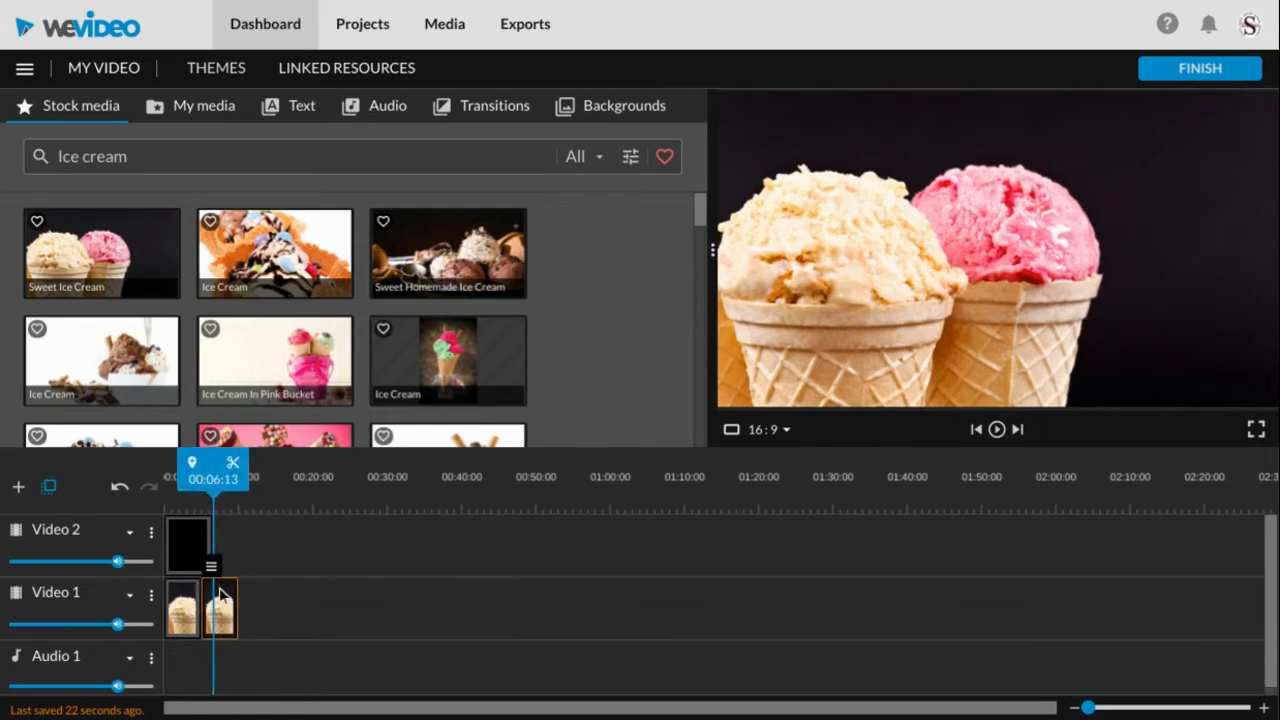
click(233, 466)
drag(225, 620, 920, 258)
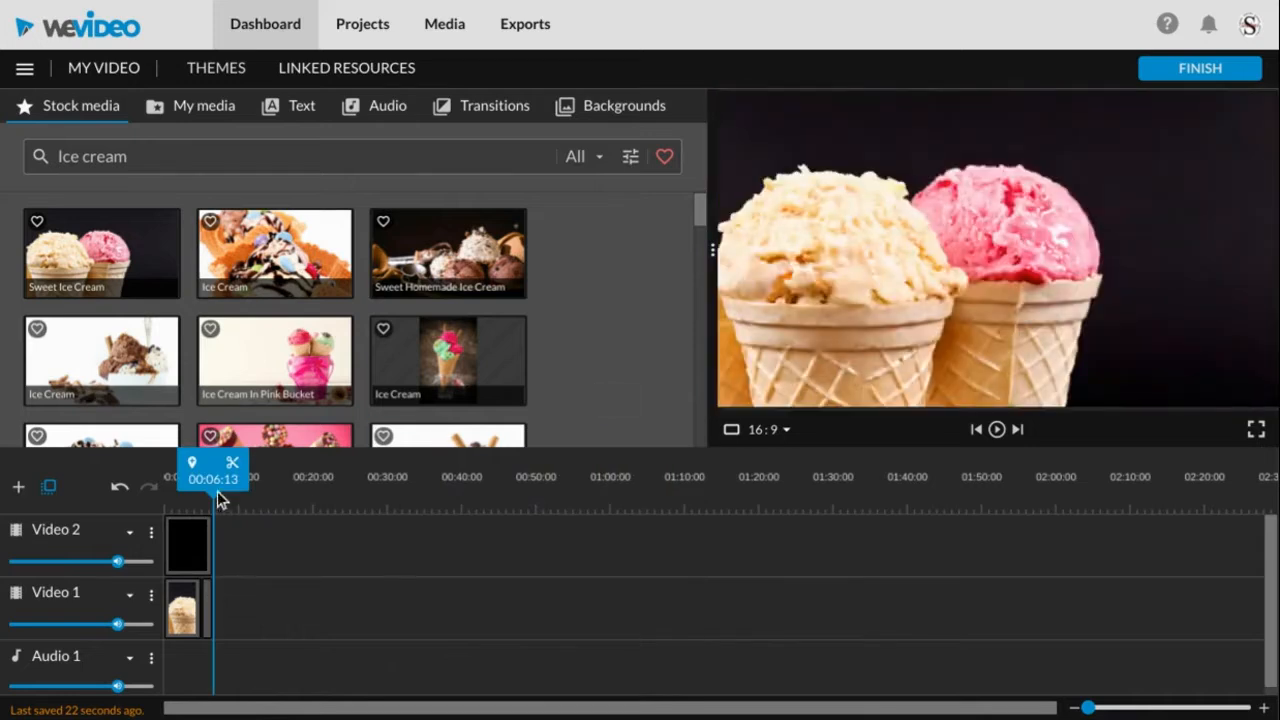
drag(213, 482, 160, 481)
key(space)
Include Video in the refined stock search and place the Plombir ice cream scooping clip on Video 1 at 00:06:13
click(630, 156)
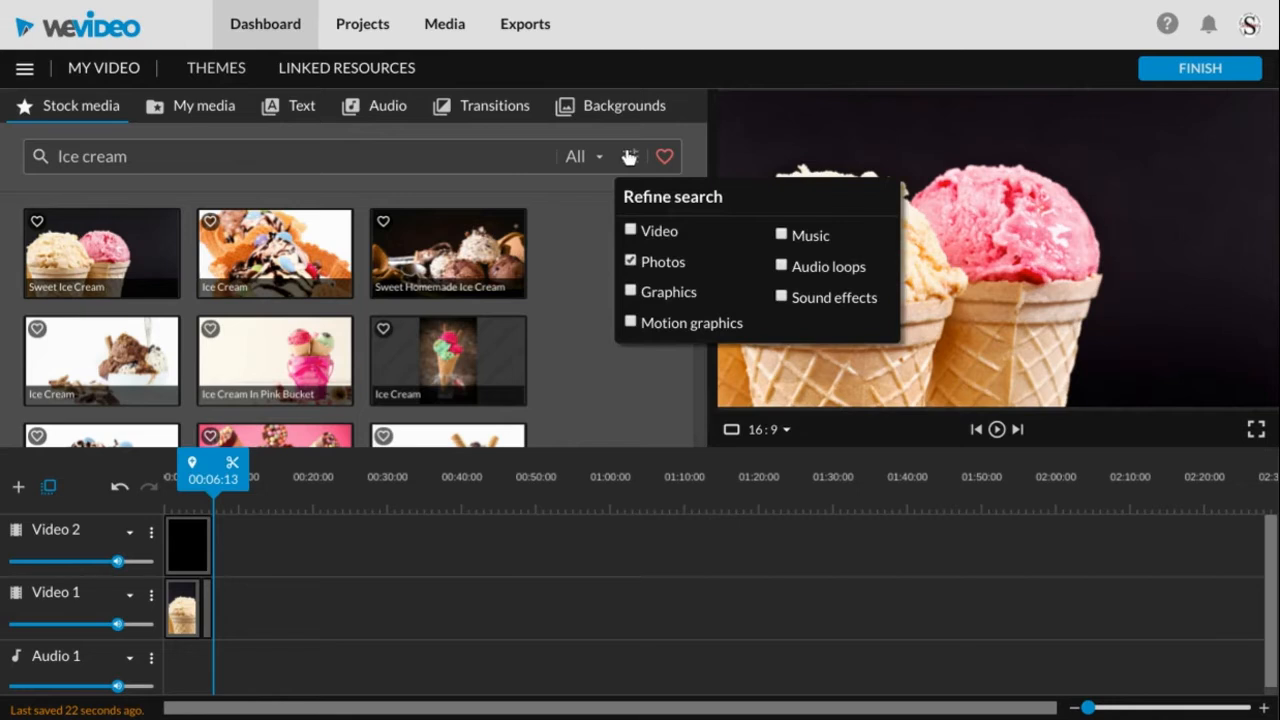
click(631, 231)
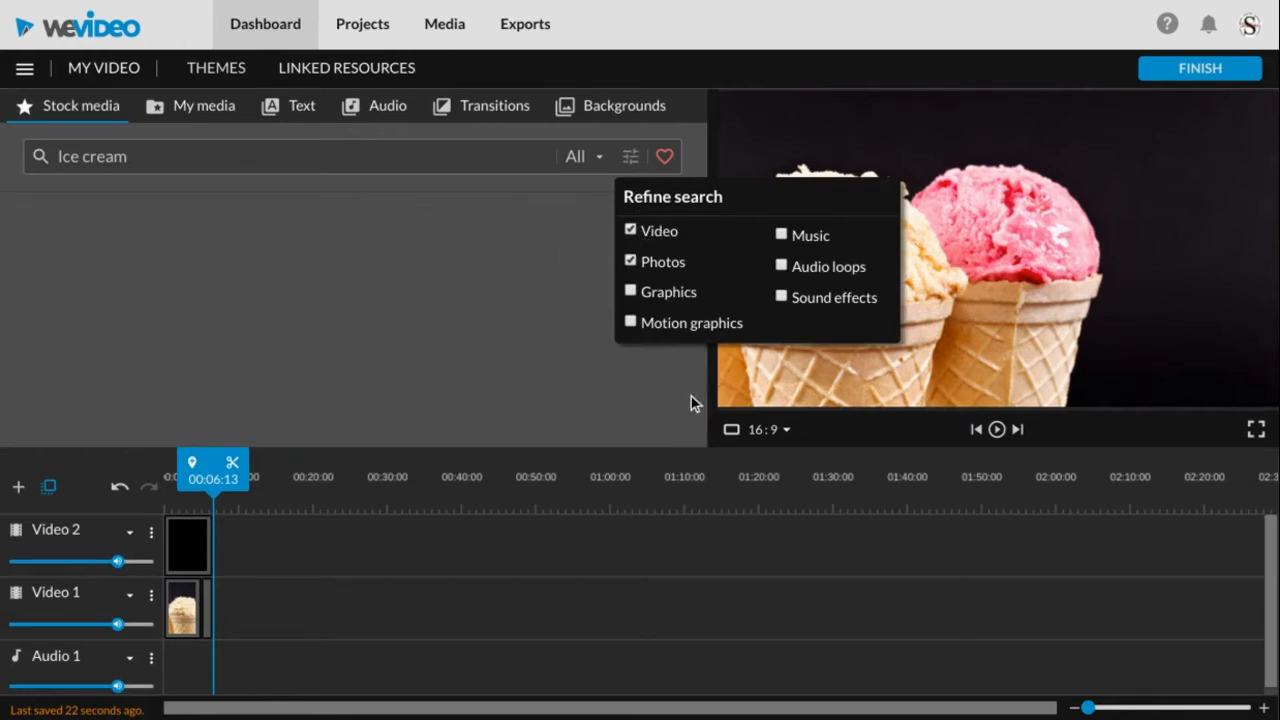
scroll(394, 291, down, 5)
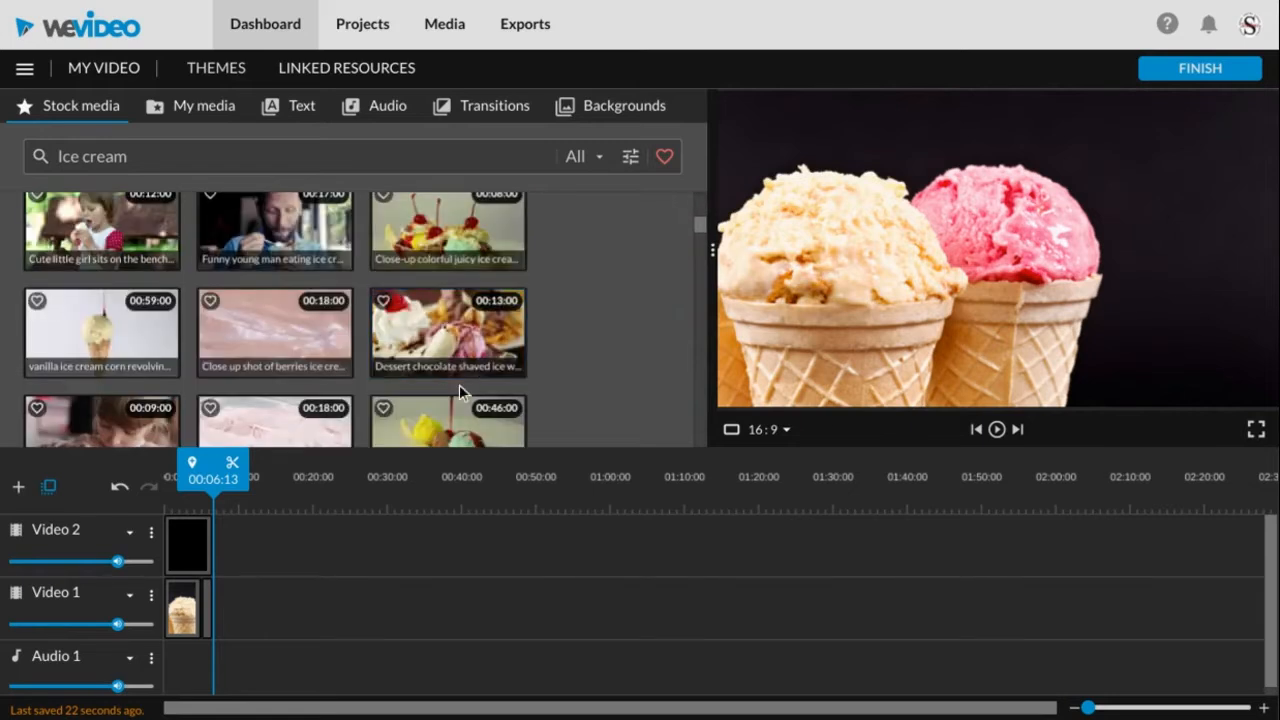
scroll(459, 384, up, 4)
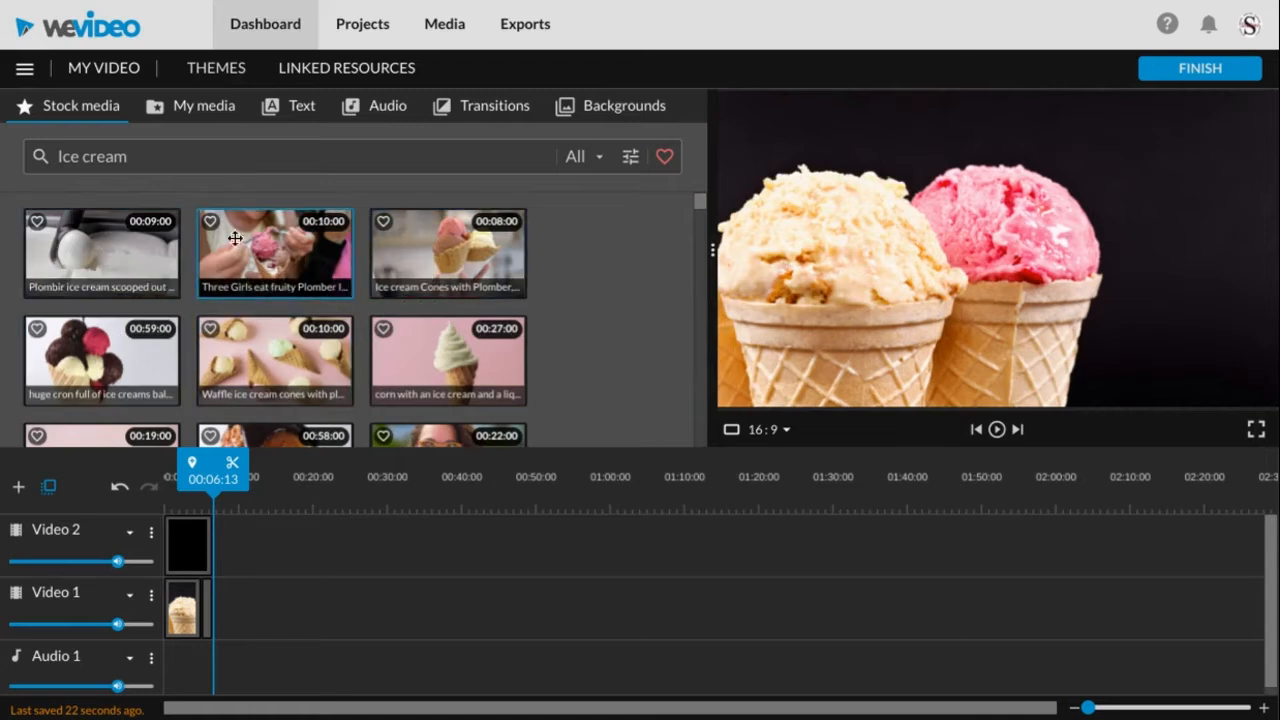
drag(108, 263, 245, 598)
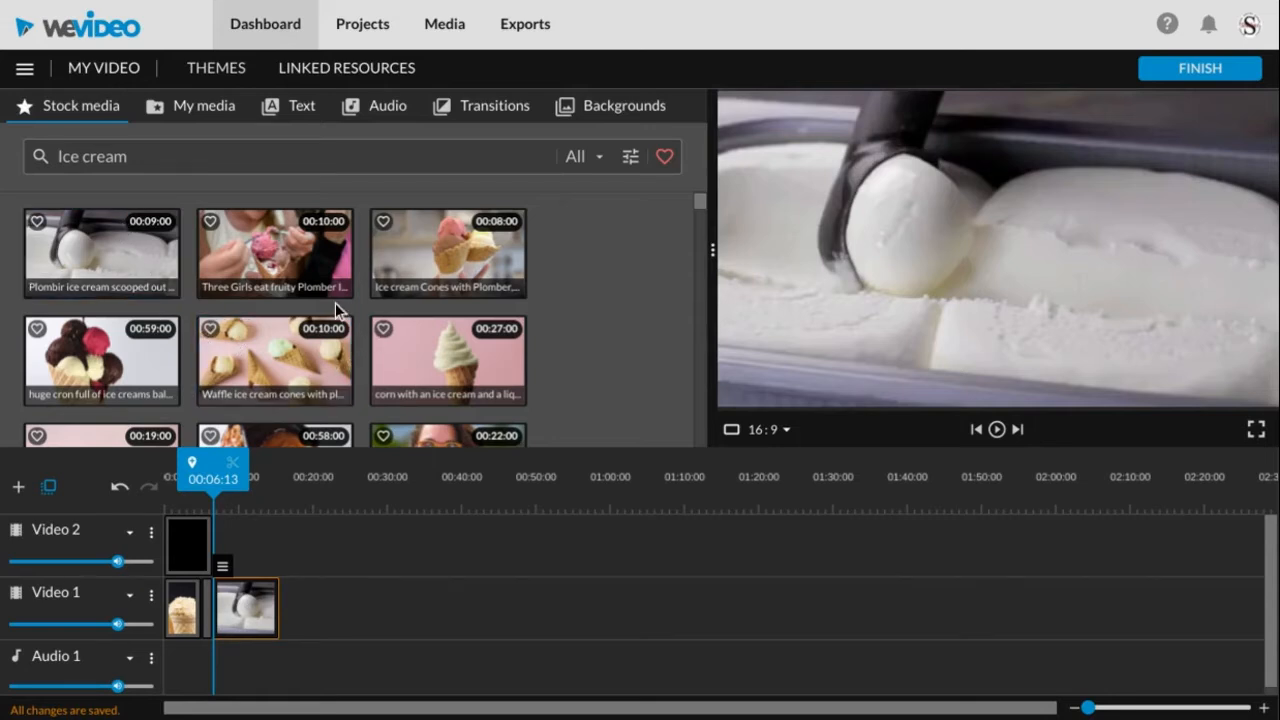
Add the Time lapse Waffle ice cream clip to Video 1 at 00:15:13, split it at 00:23:17 and remove the remainder
scroll(335, 303, down, 3)
scroll(336, 303, up, 1)
scroll(336, 303, down, 2)
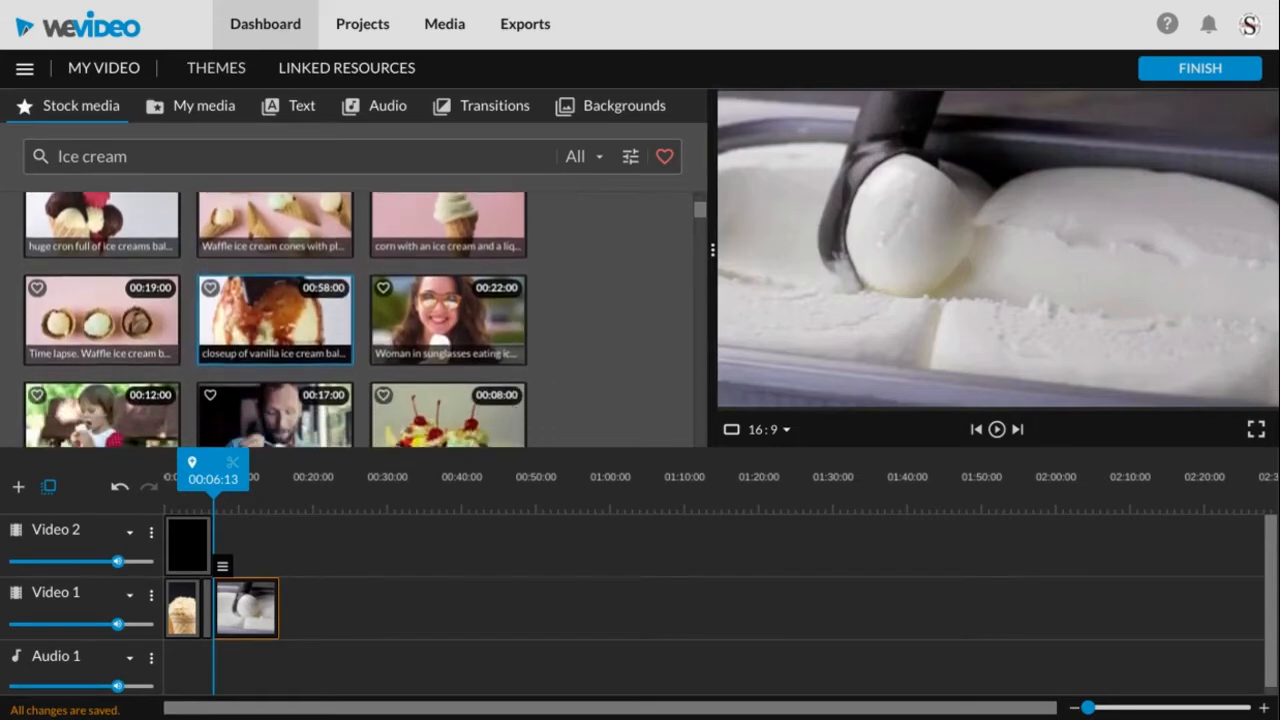
drag(91, 294, 313, 609)
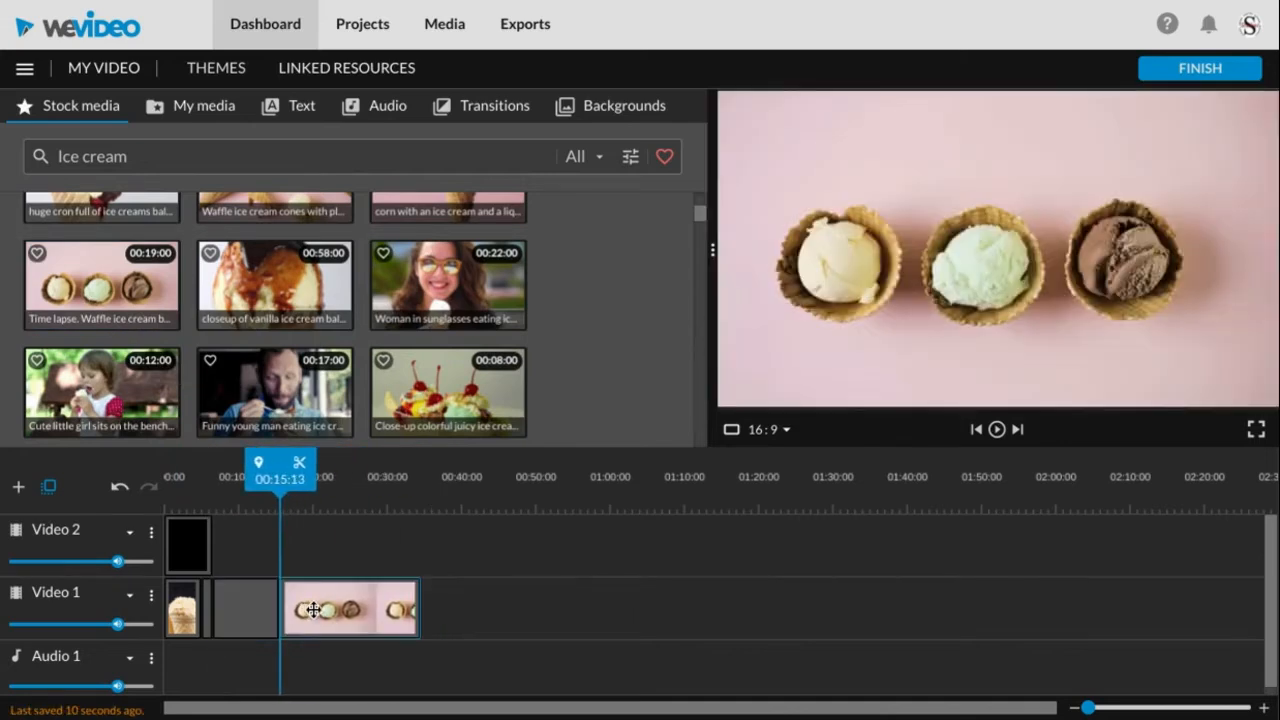
click(274, 479)
mouse_move(274, 479)
mouse_down()
mouse_move(354, 510)
mouse_move(335, 507)
mouse_up()
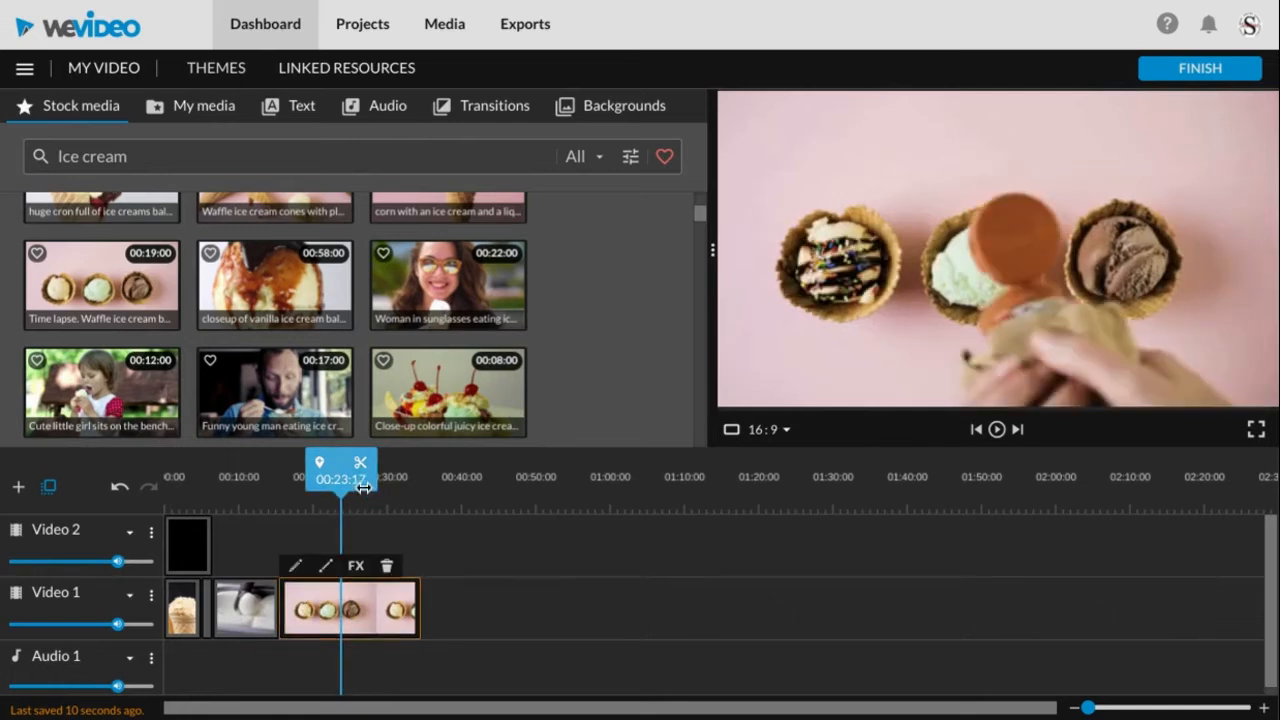
click(361, 467)
drag(389, 616, 906, 329)
Add the Woman in sunglasses eating ice cream clip to Video 1 at 00:23:17, and cut off everything past 00:32:03
scroll(442, 336, down, 3)
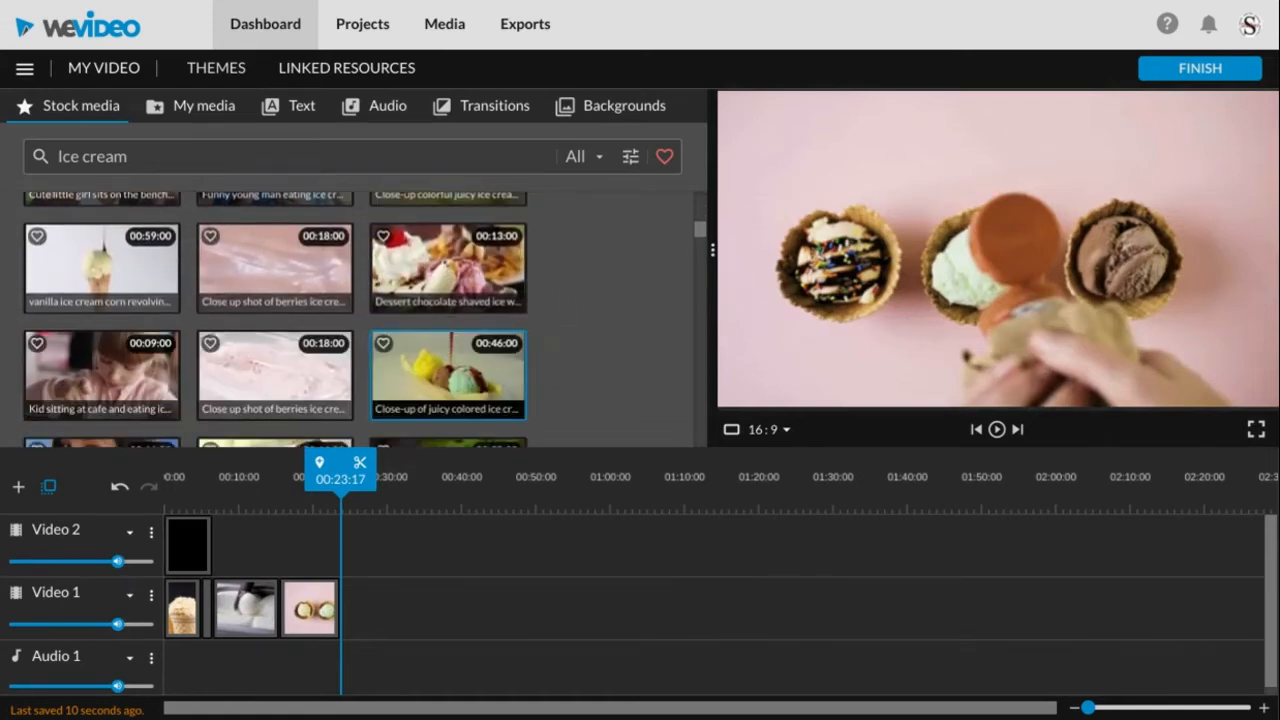
scroll(432, 334, up, 4)
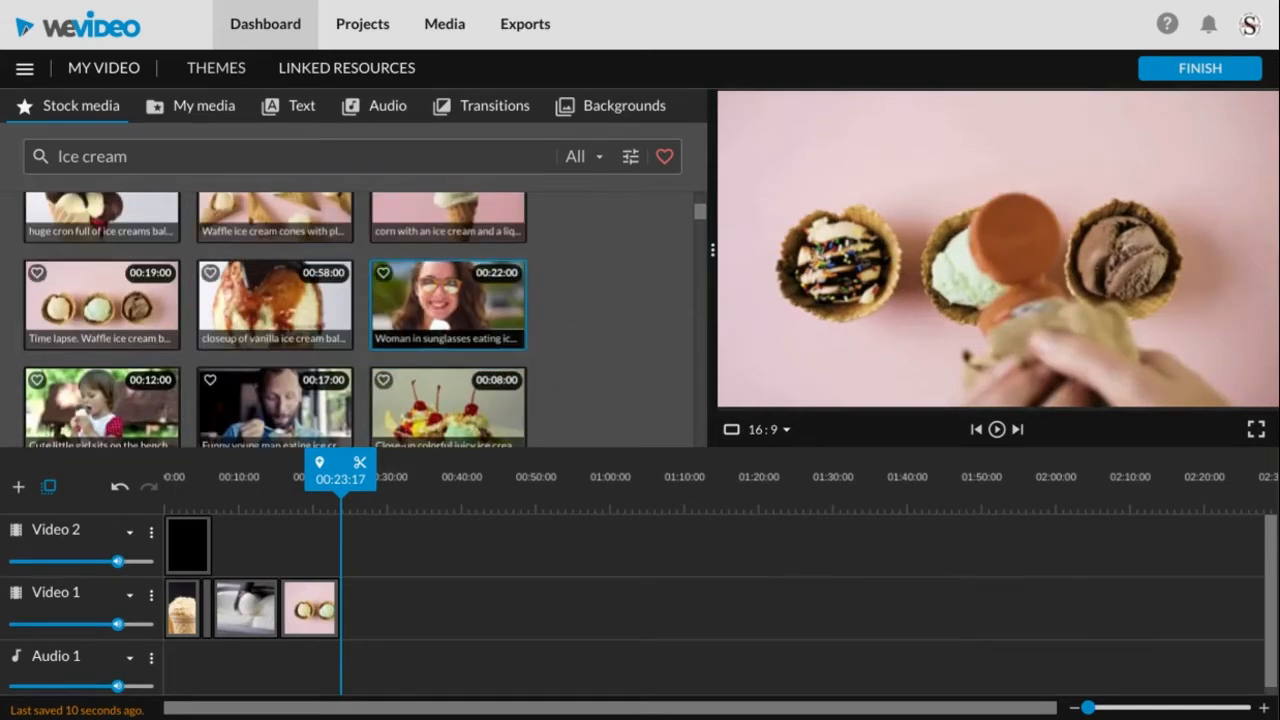
click(431, 329)
drag(434, 401, 378, 581)
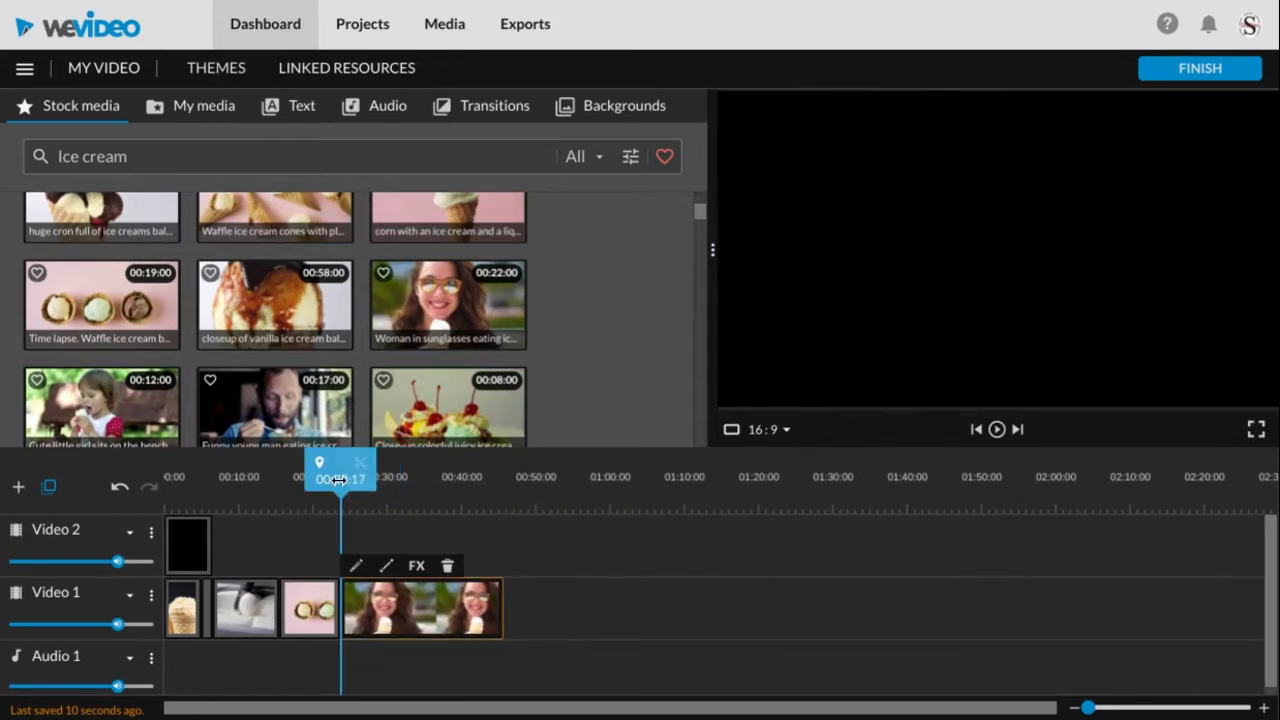
drag(341, 480, 402, 487)
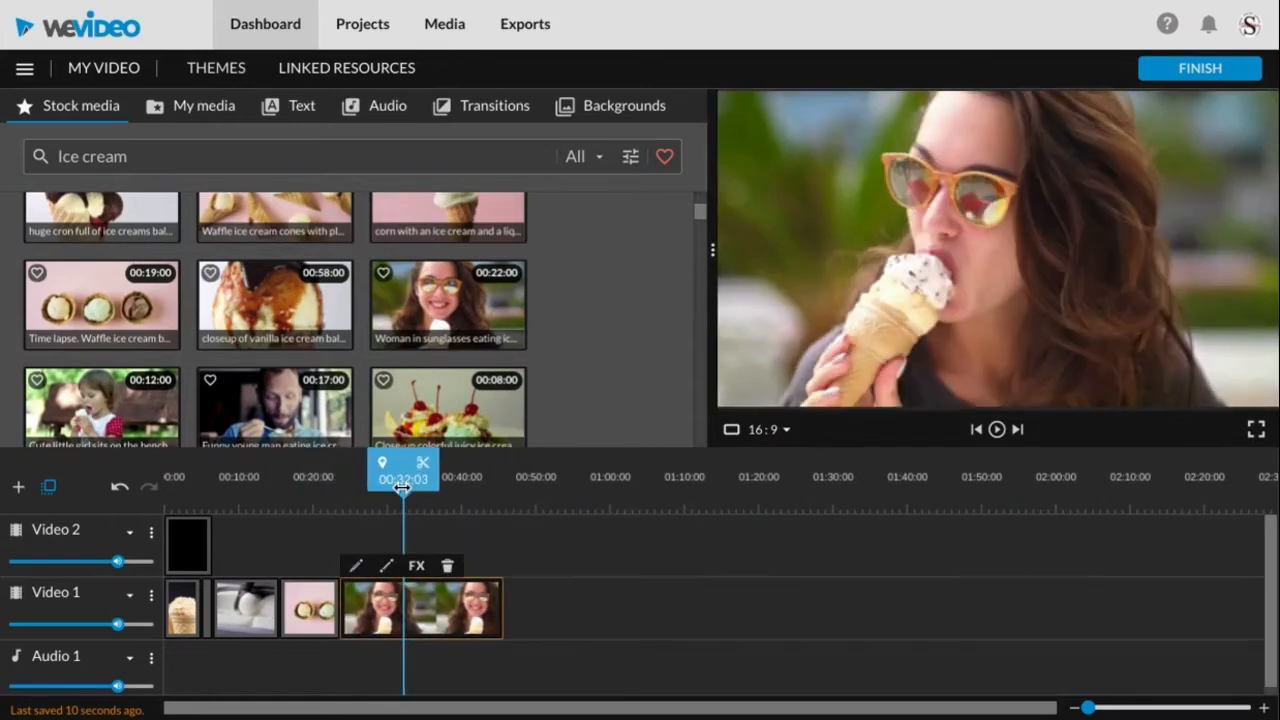
click(423, 470)
drag(455, 601, 849, 307)
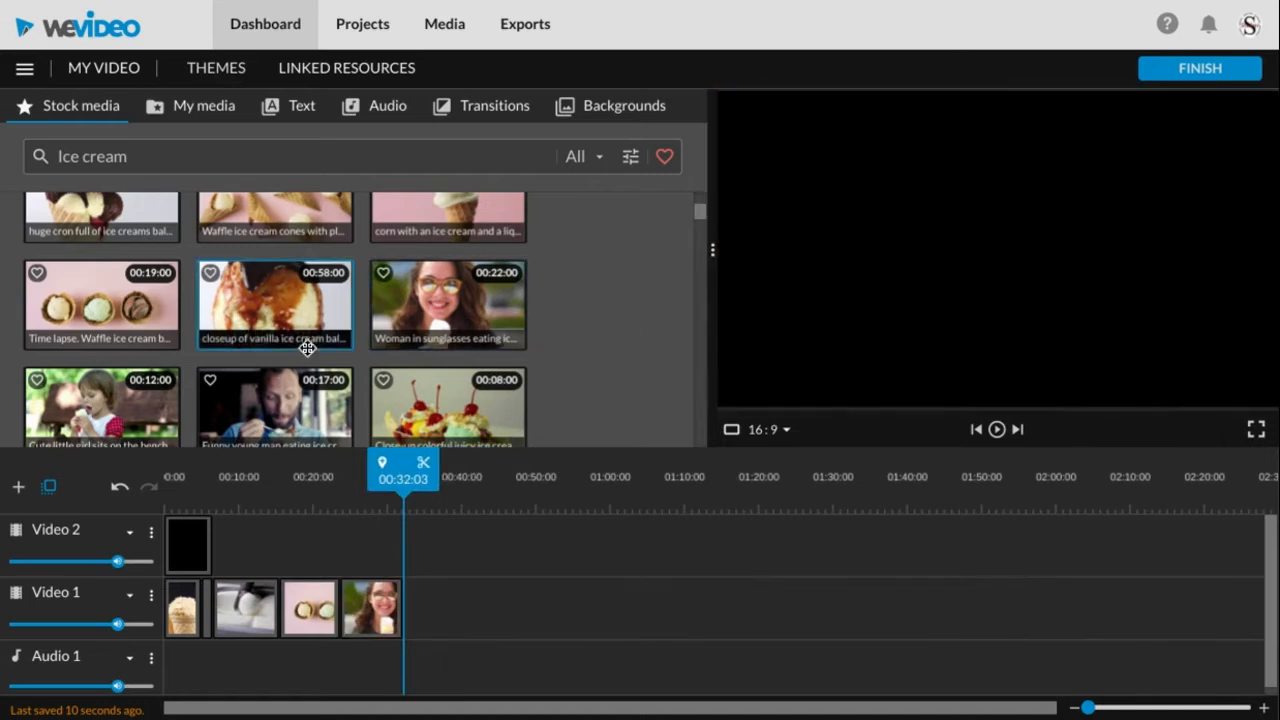
Place the Ice Cream tubs pan shot on Video 1 at 00:32:03, followed by the closeup of vanilla ice cream ball covered by caramel
scroll(350, 373, down, 5)
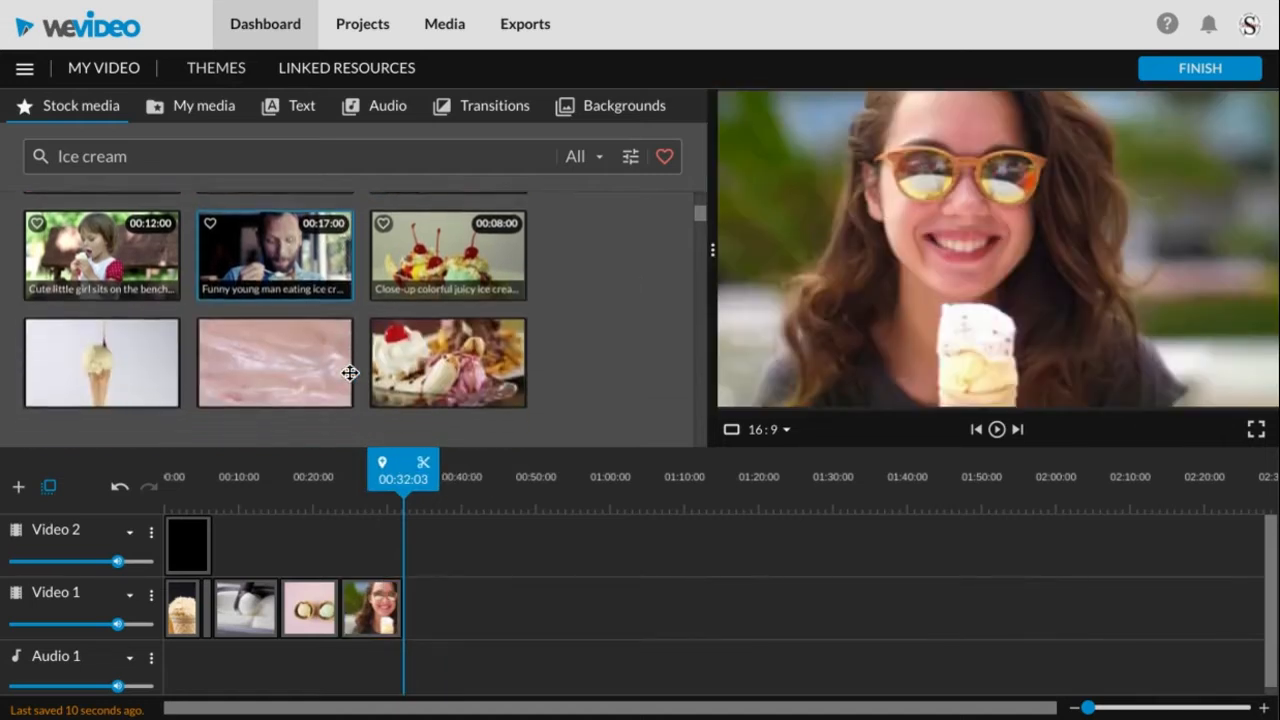
drag(266, 388, 424, 612)
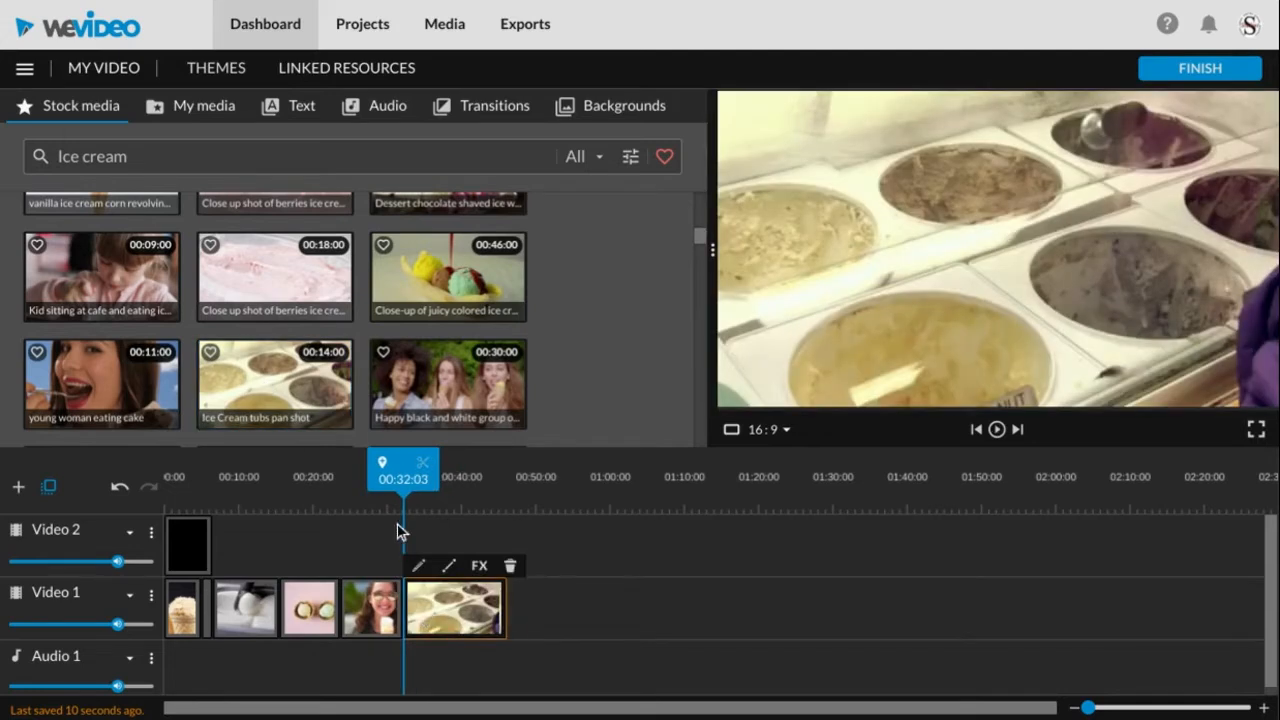
scroll(308, 313, down, 5)
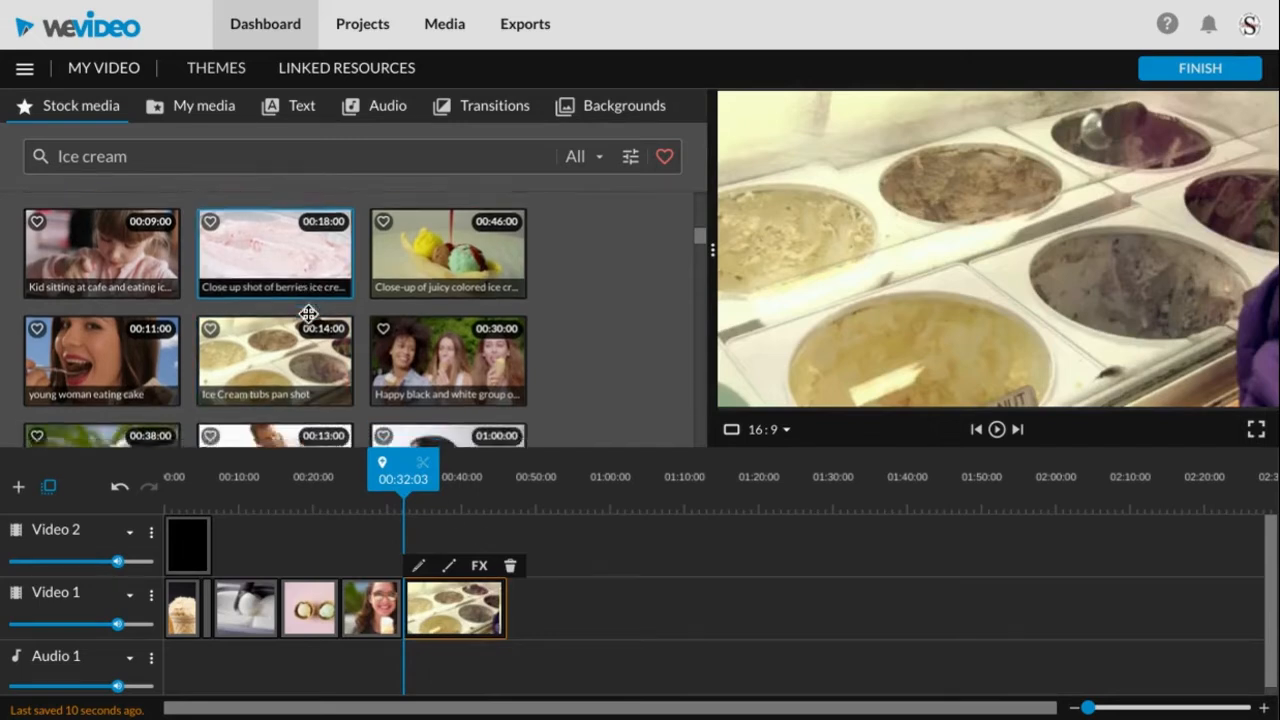
scroll(275, 292, down, 1)
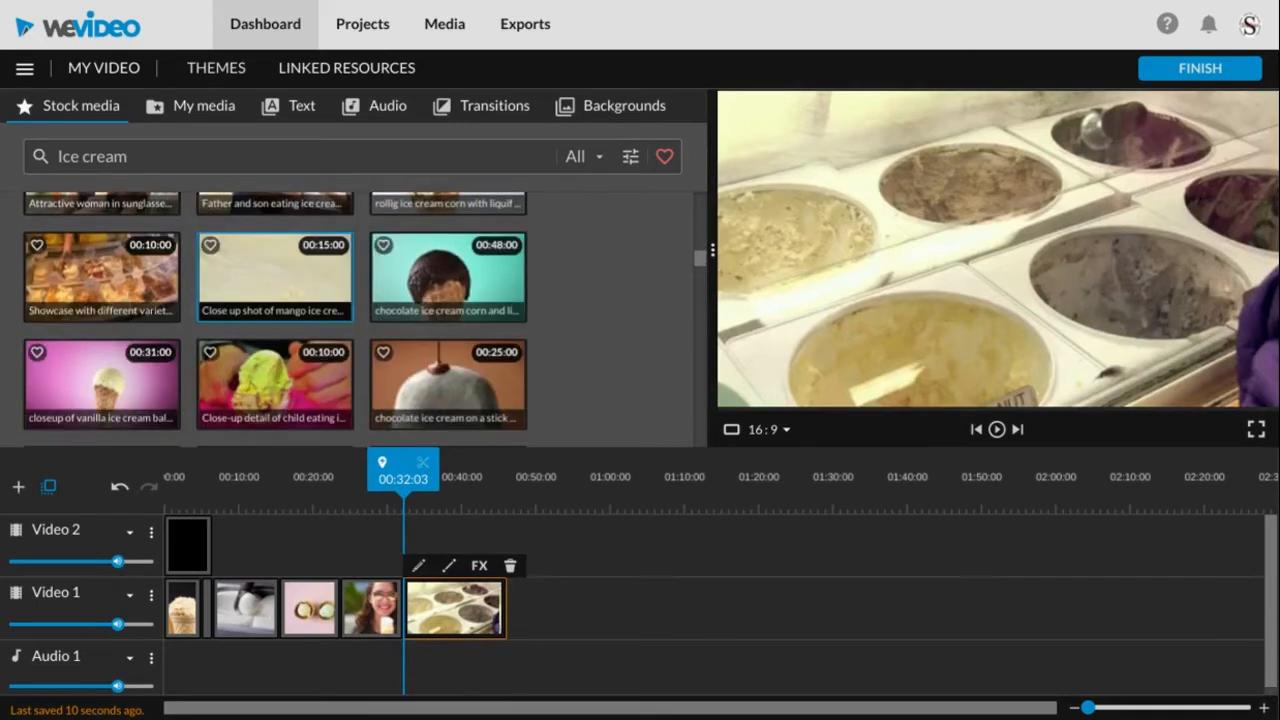
scroll(275, 300, down, 4)
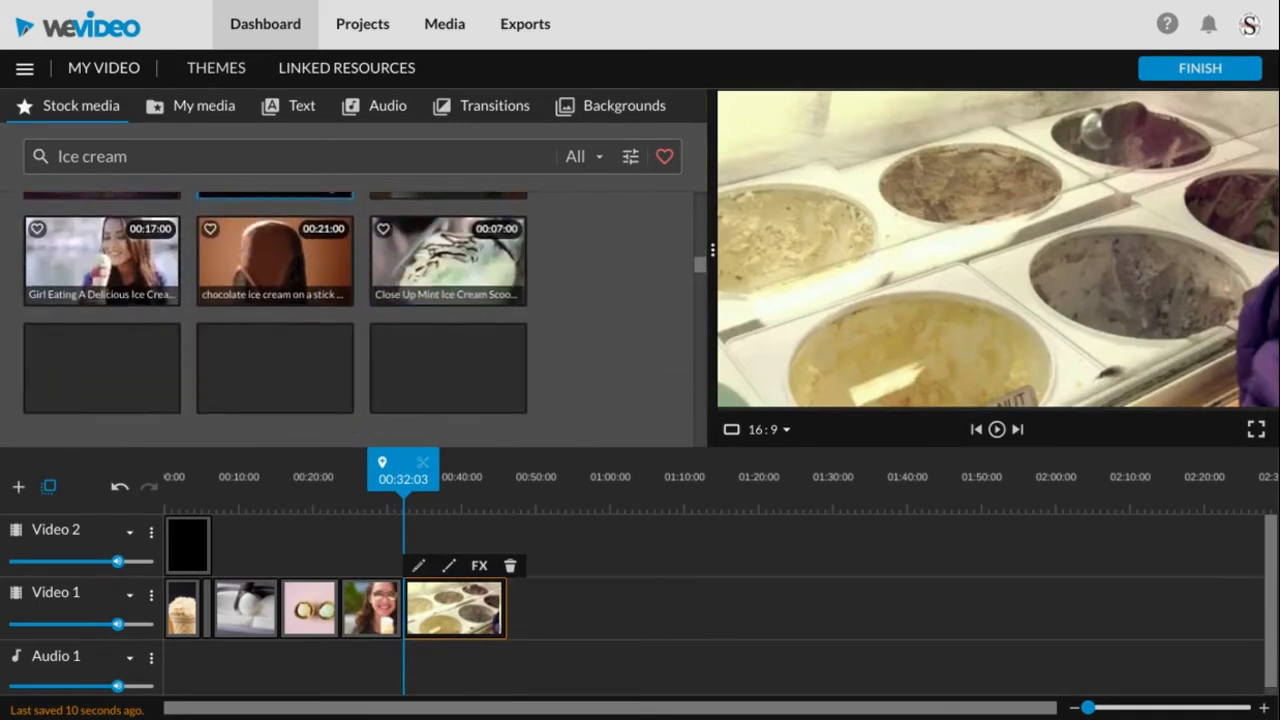
scroll(275, 300, down, 5)
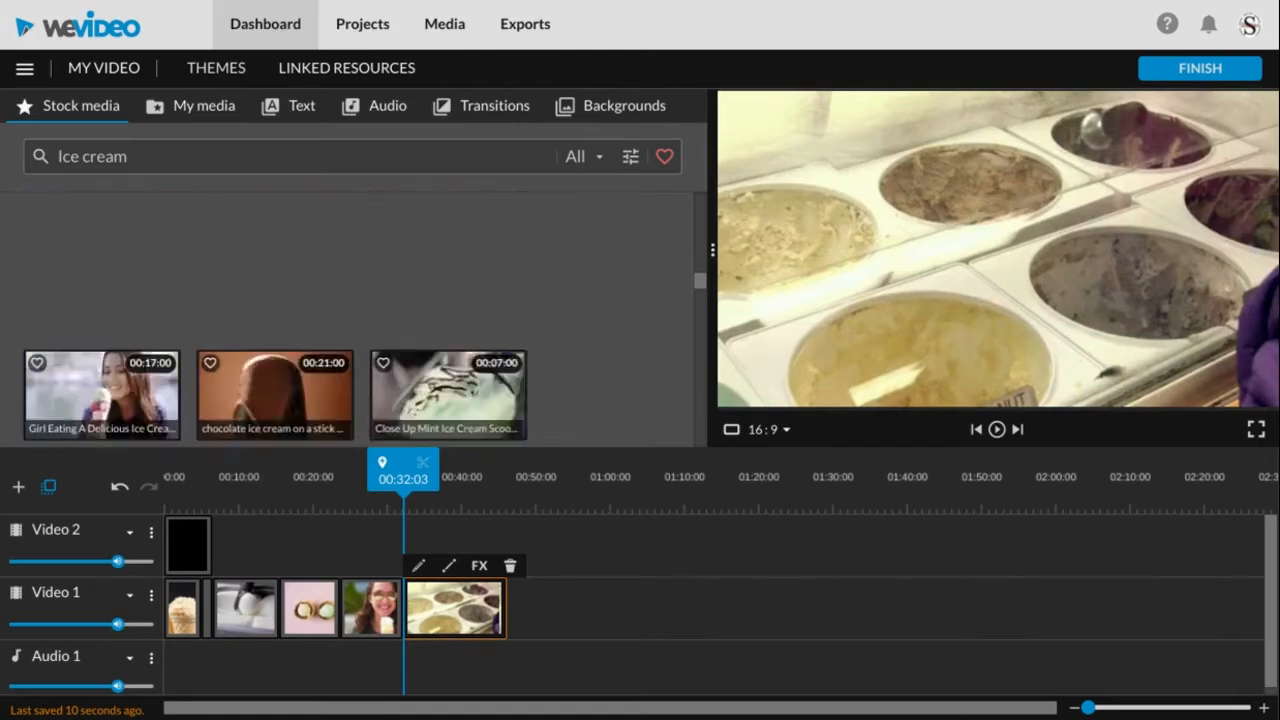
scroll(275, 340, up, 10)
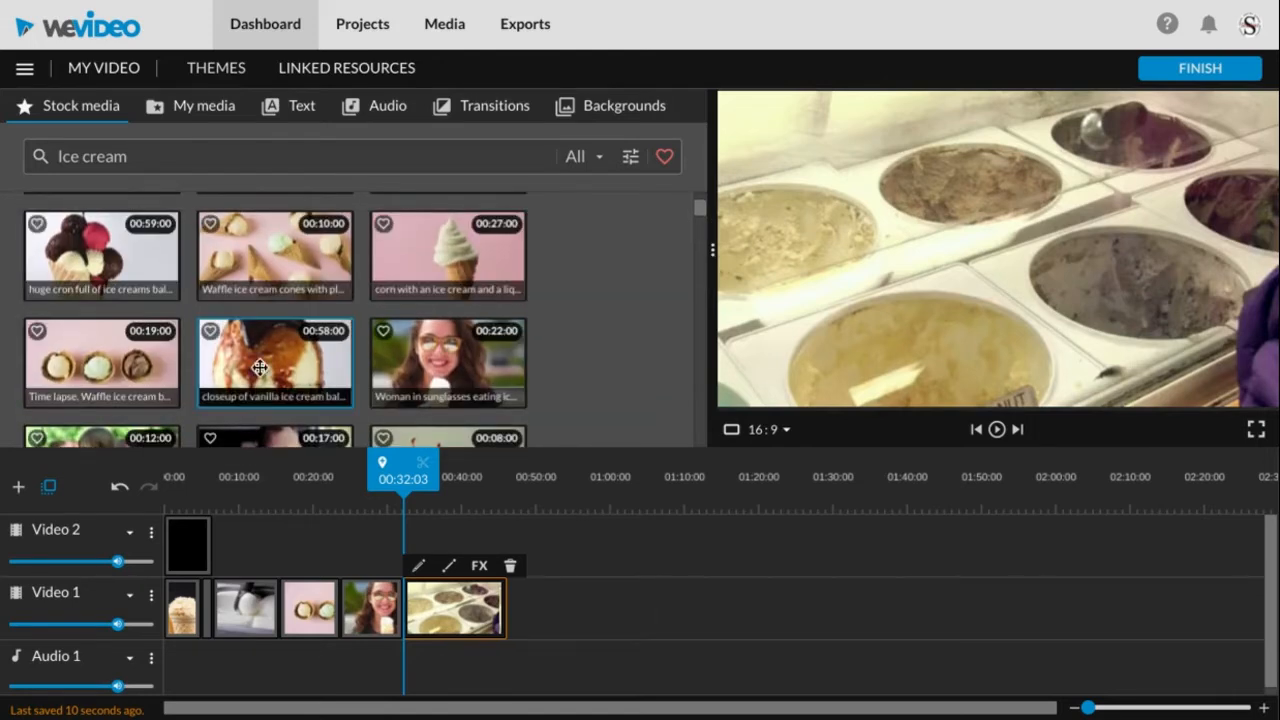
scroll(262, 367, down, 1)
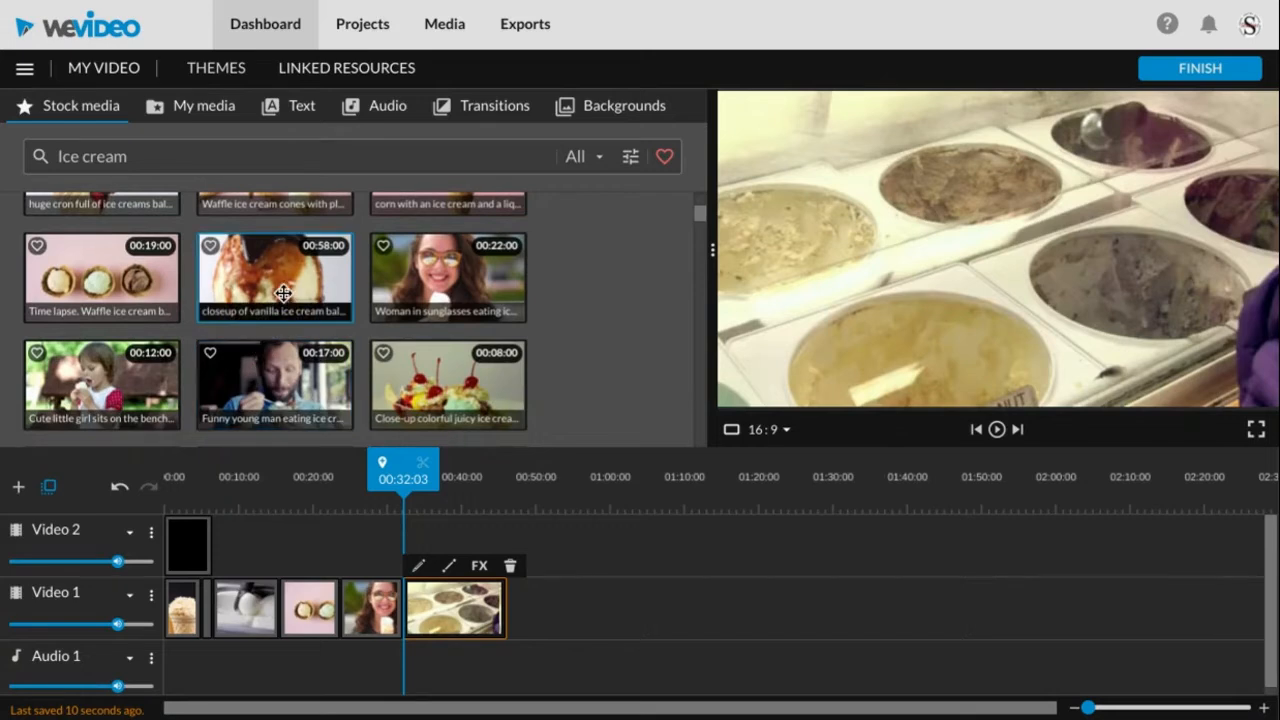
drag(283, 292, 543, 613)
Cut off the ice cream tubs clip at about 00:40:00 and move the caramel closeup clip directly against it
drag(507, 479, 468, 479)
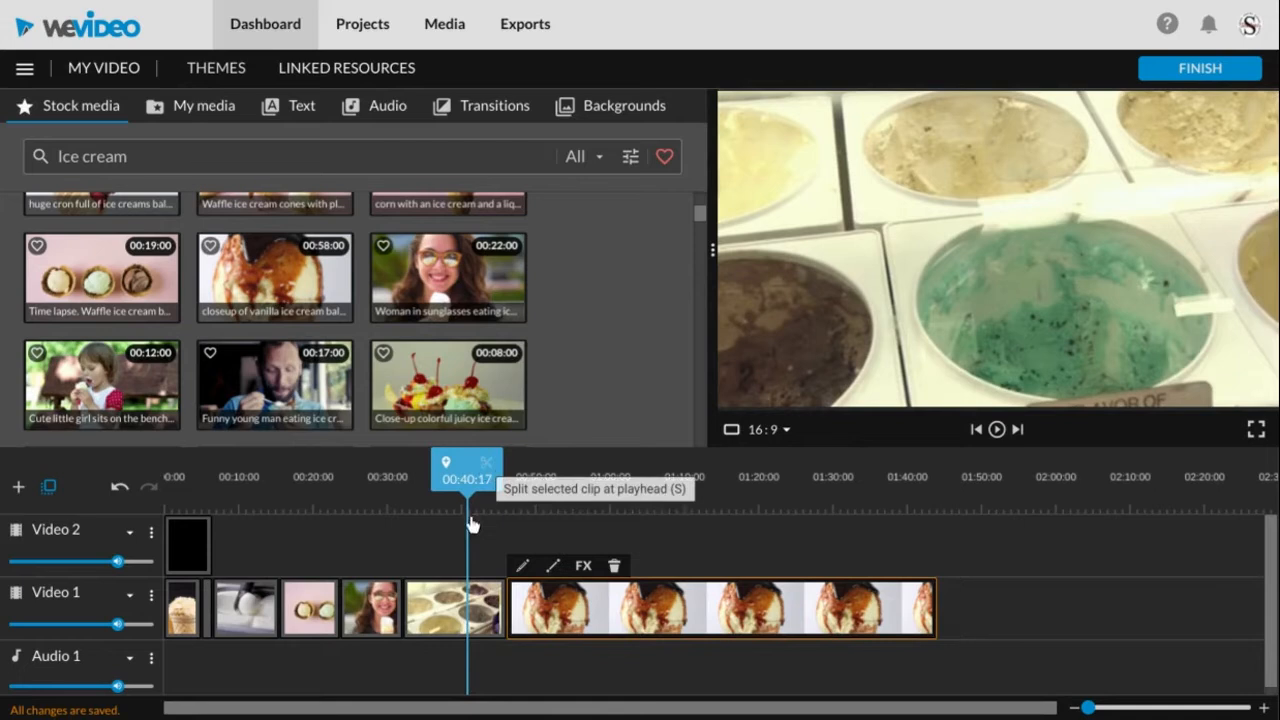
click(468, 518)
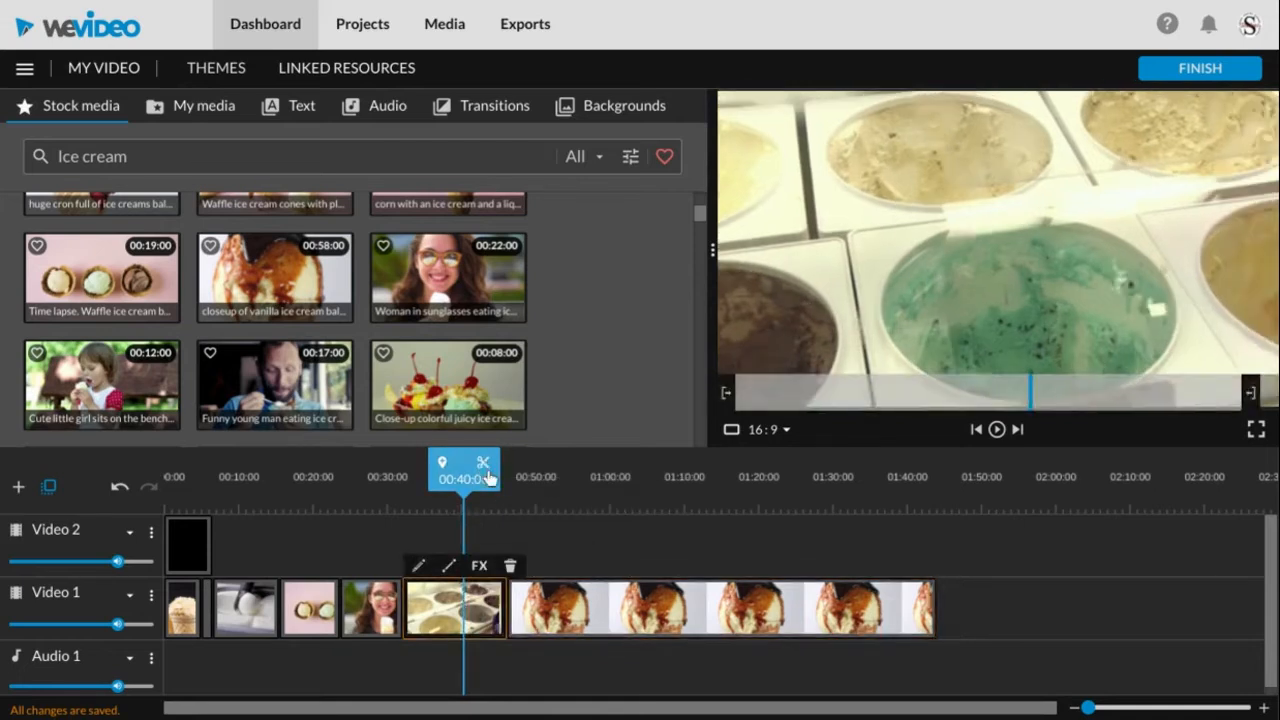
click(489, 479)
drag(485, 605, 777, 256)
click(575, 610)
drag(575, 610, 528, 610)
Split the caramel ice cream closeup at 00:50:12 and remove the part after the split
mouse_move(463, 482)
mouse_down()
mouse_move(561, 489)
mouse_move(538, 489)
mouse_up()
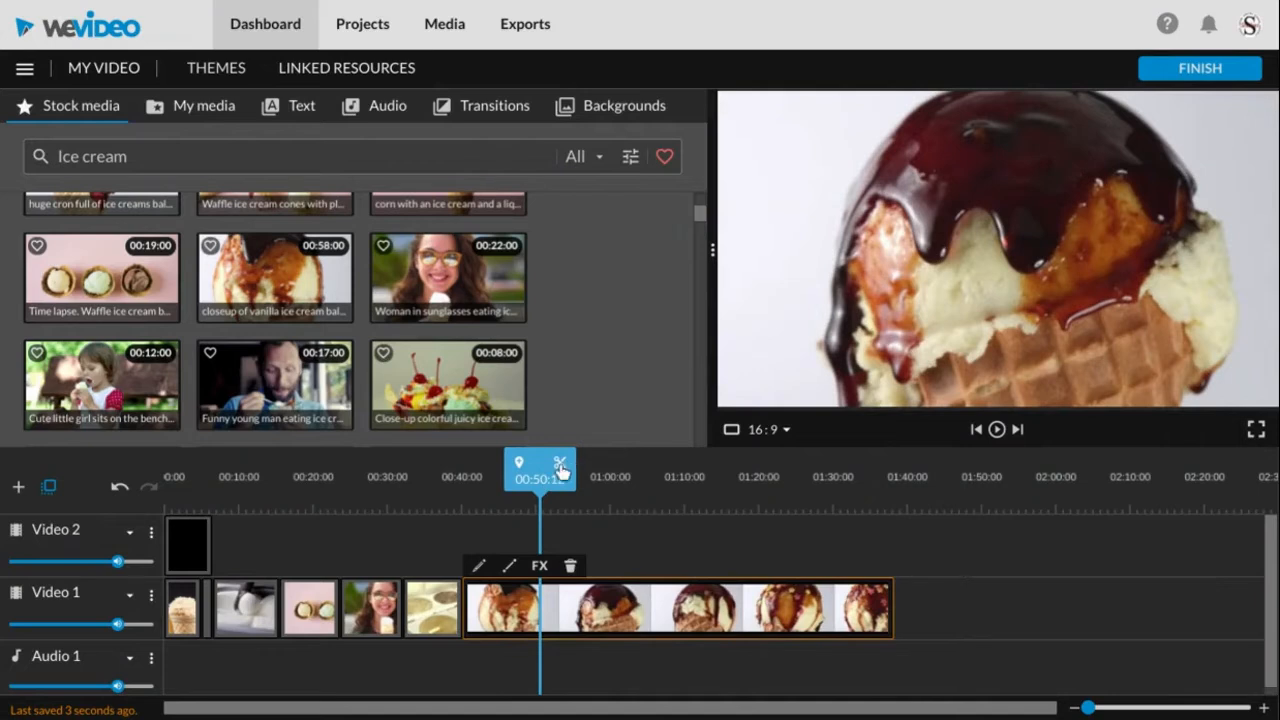
click(560, 471)
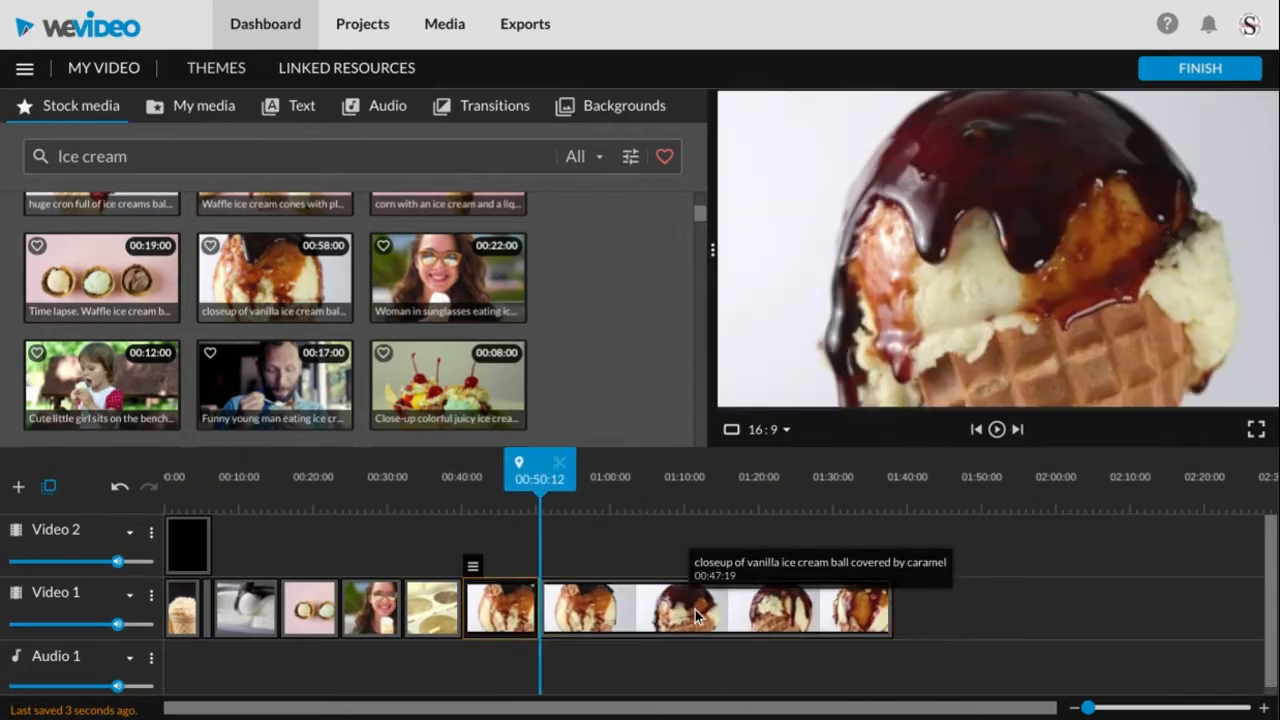
drag(697, 615, 967, 308)
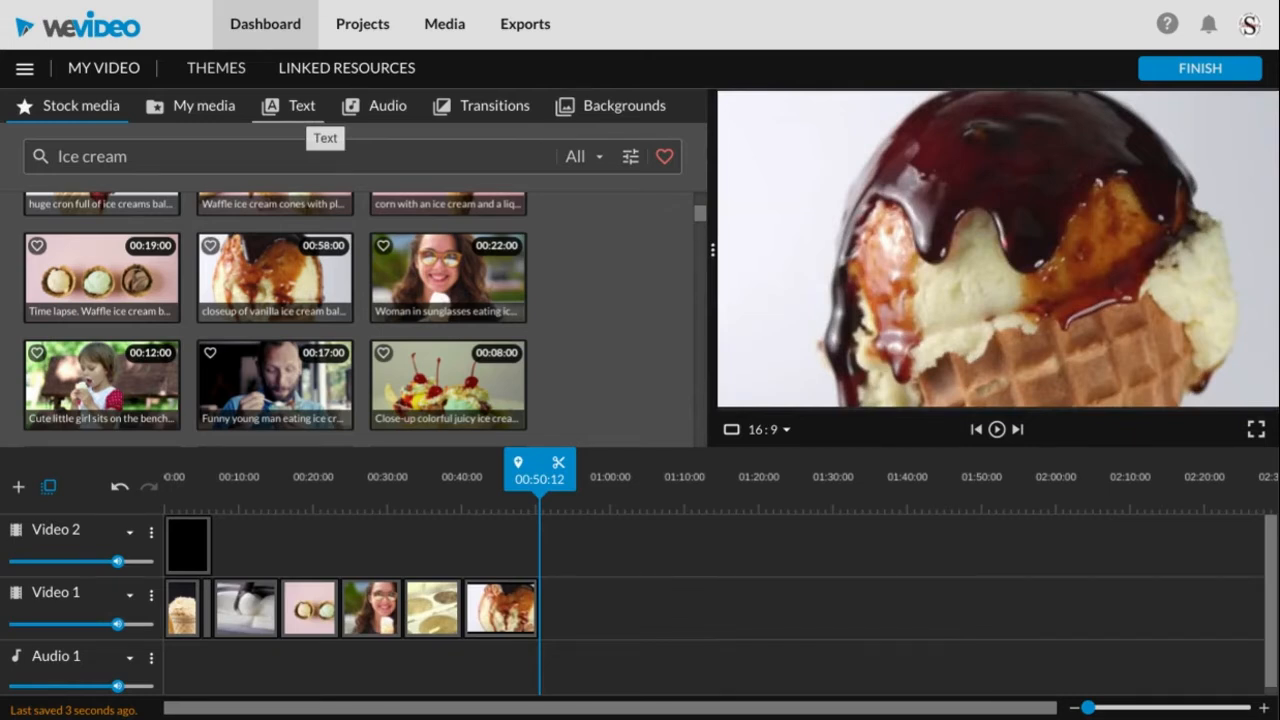
Preview the Whisper, Puff and Above the Horizon motion titles, and place Whisper - Title on Video 1 at 00:50:12
click(290, 106)
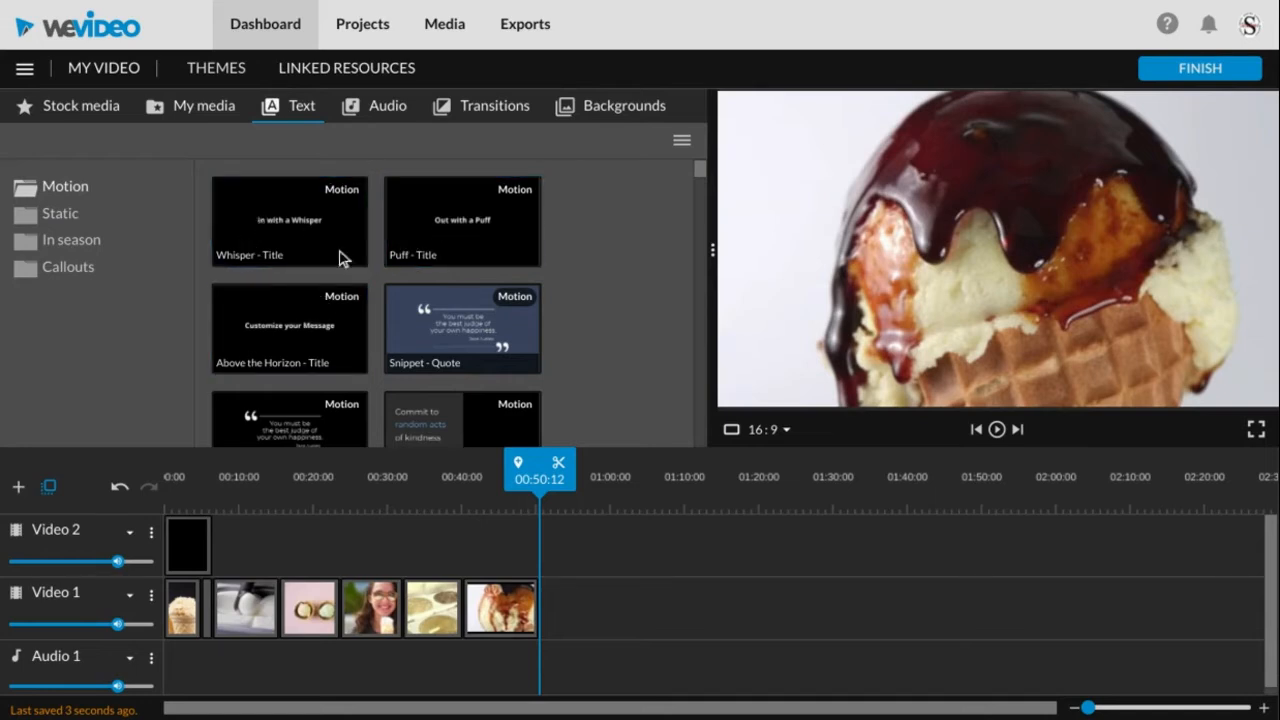
click(298, 243)
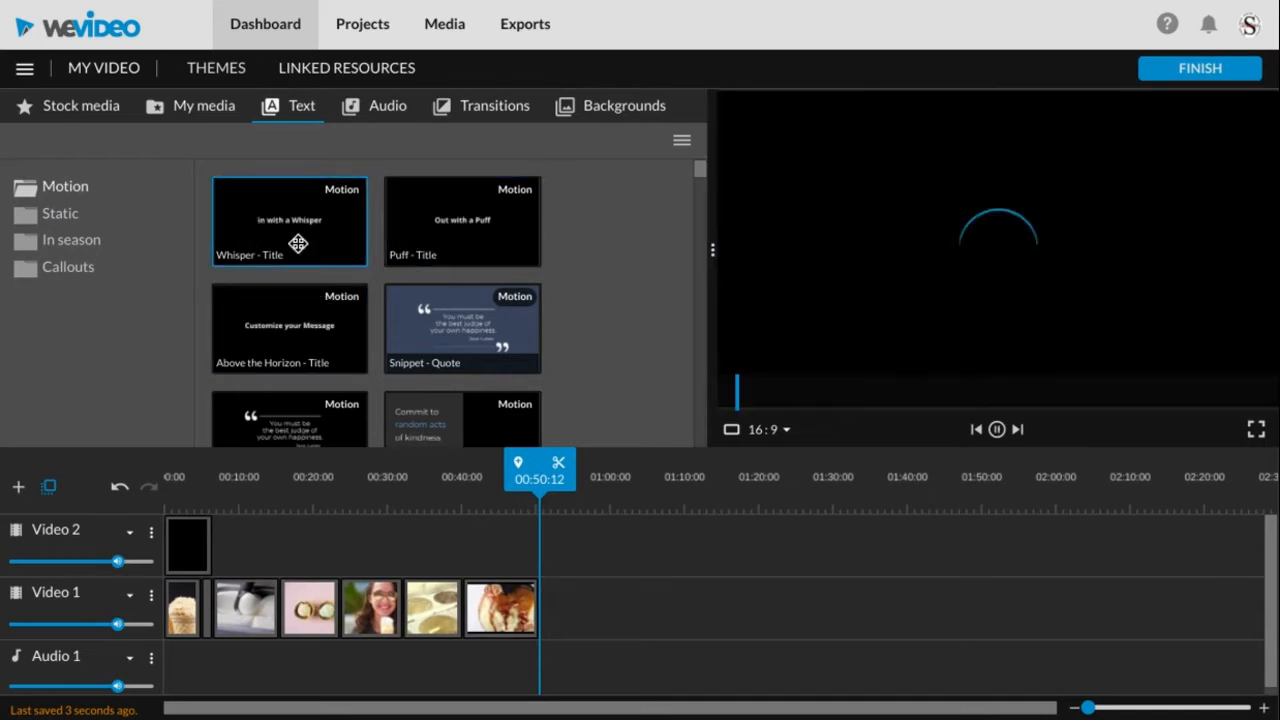
click(446, 244)
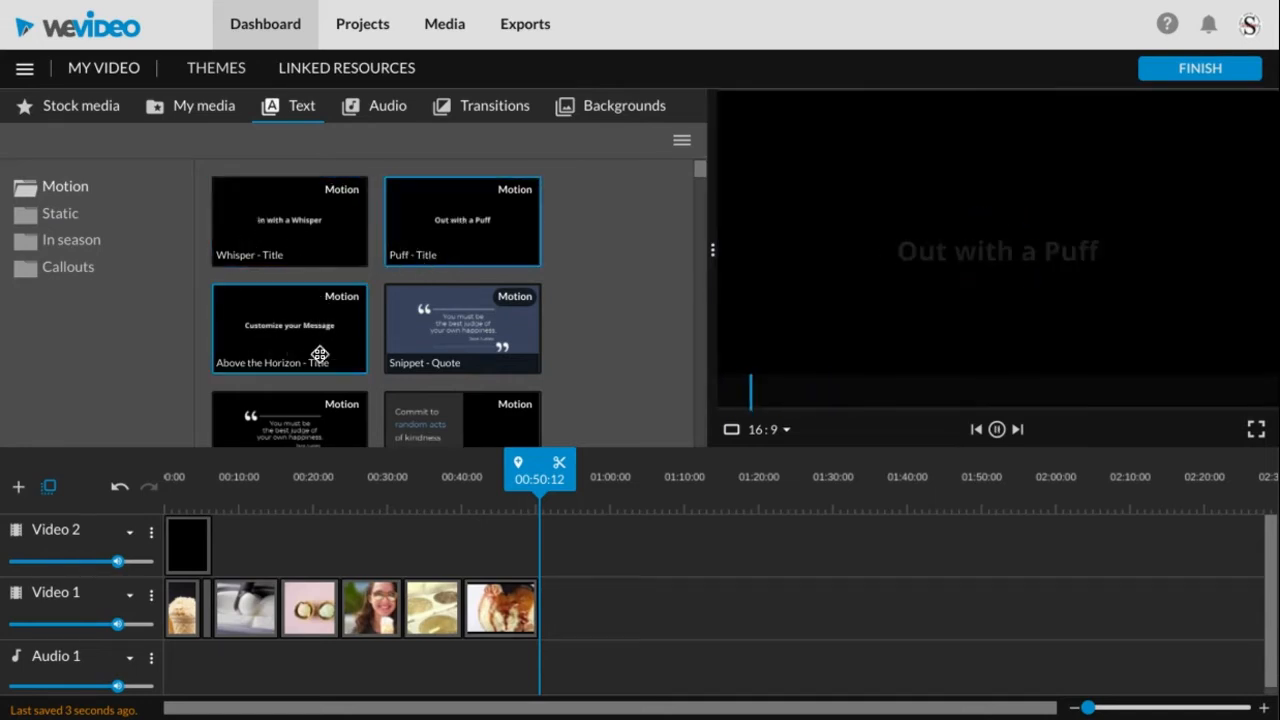
click(318, 337)
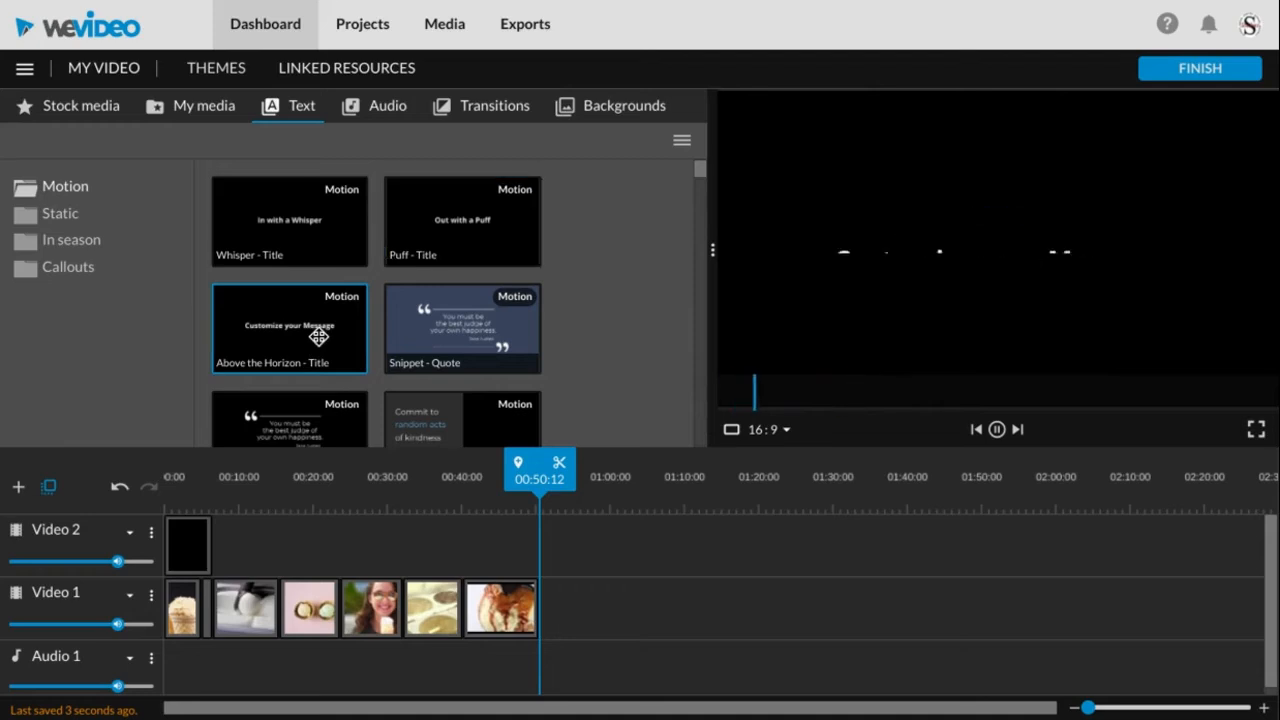
click(997, 429)
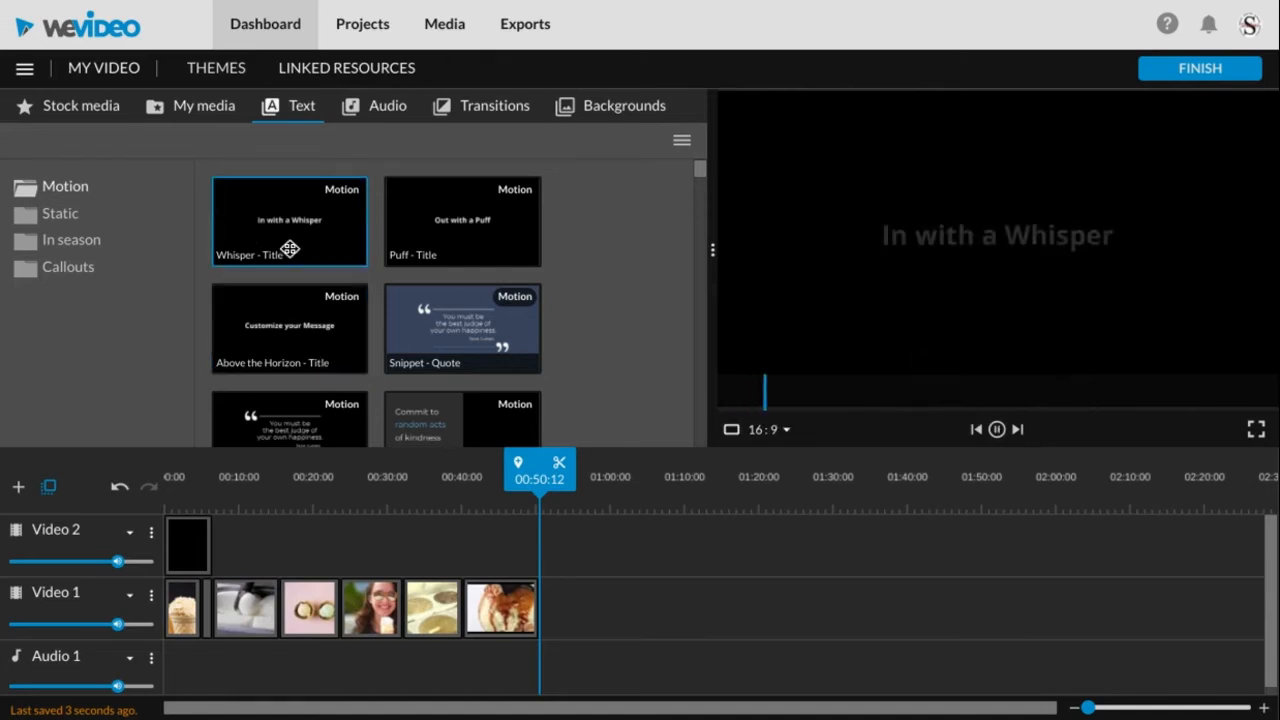
drag(289, 248, 578, 637)
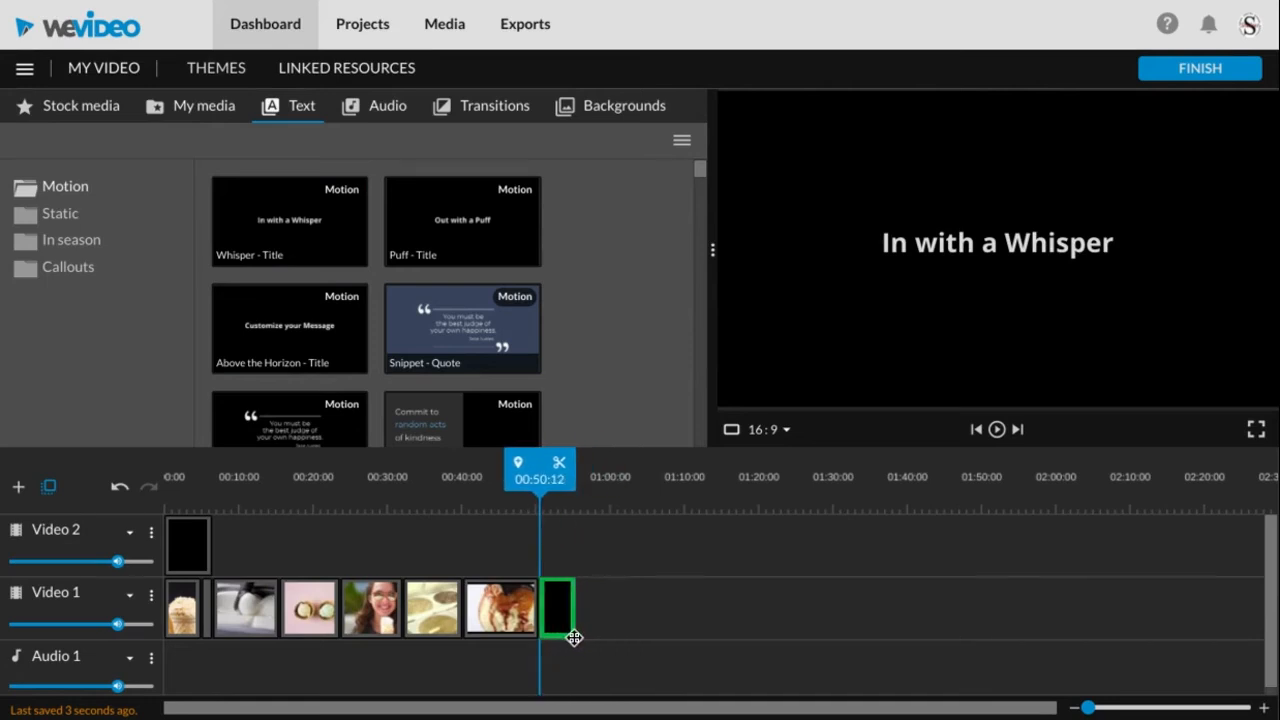
drag(575, 636, 575, 636)
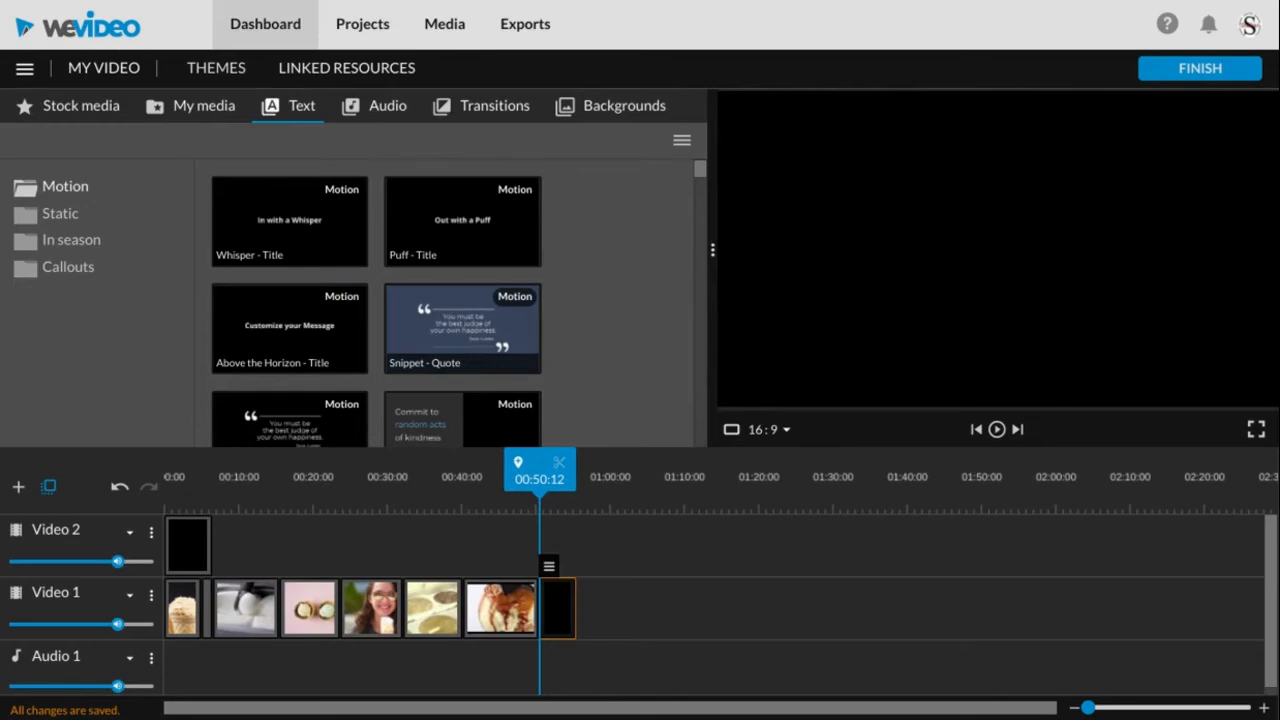
Open the Whisper title for editing and replace its text with "Thanks for watching!"
double_click(560, 627)
click(241, 321)
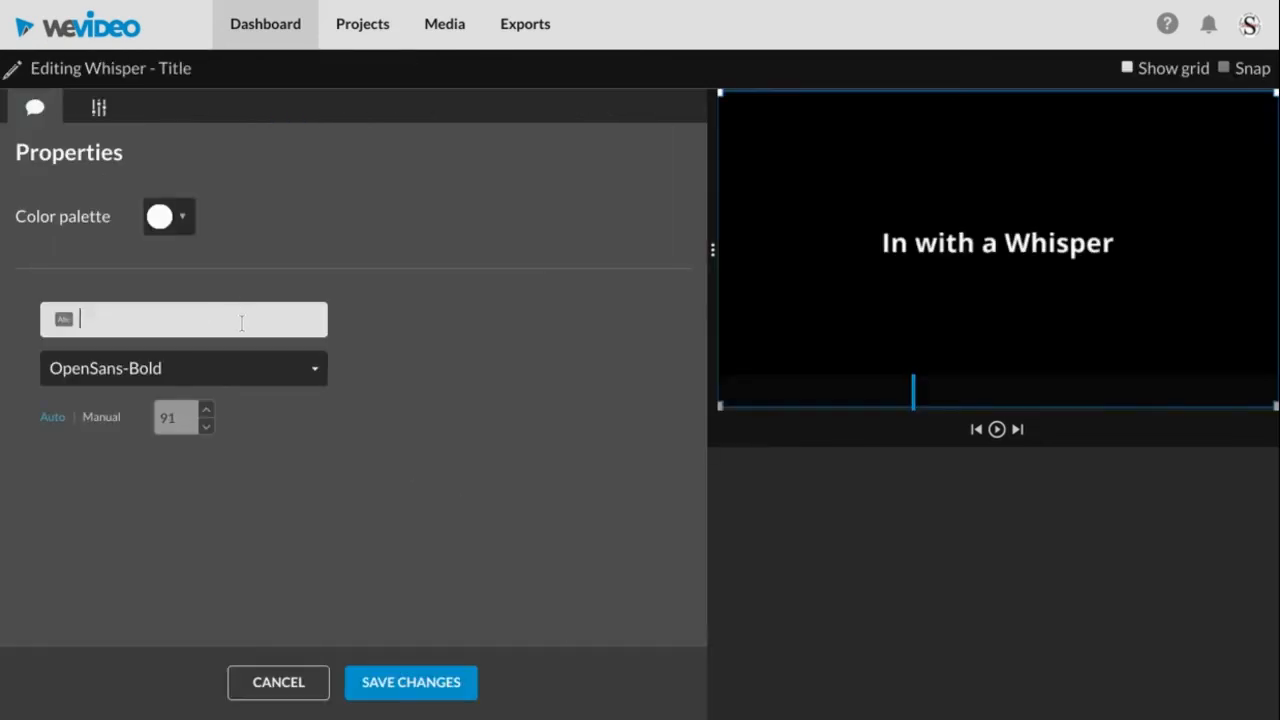
text(Thanks)
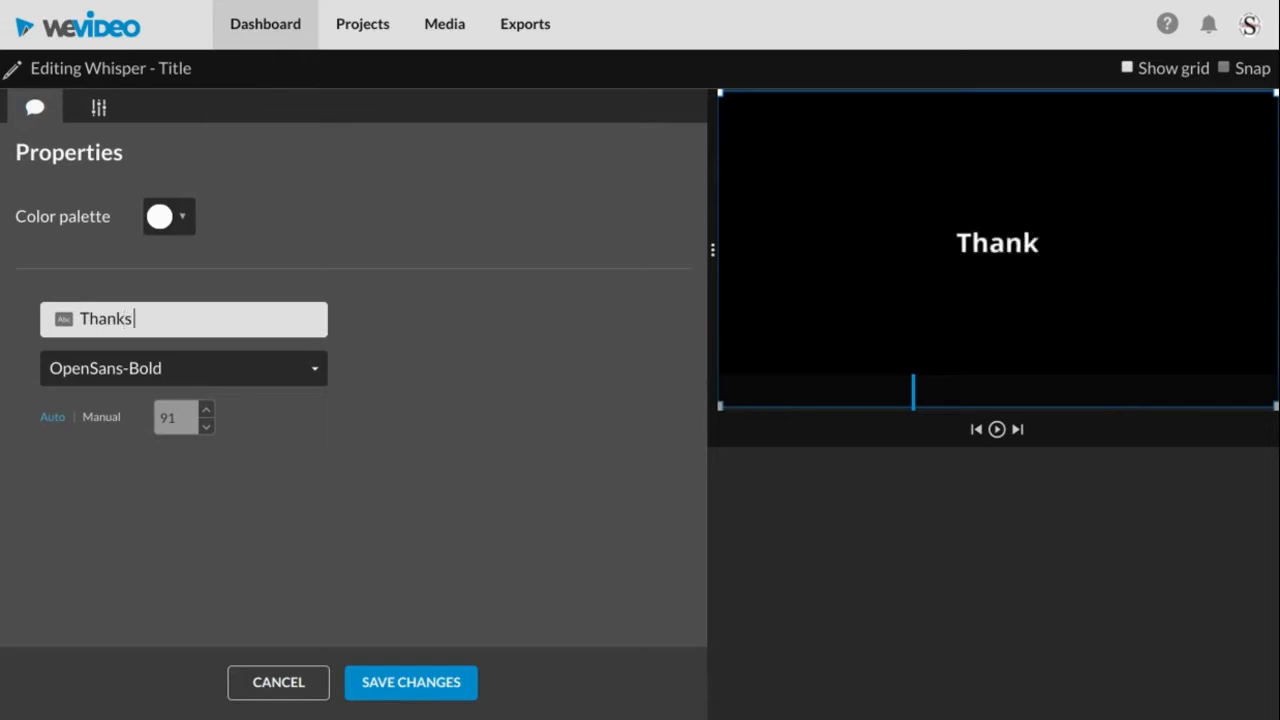
text( for)
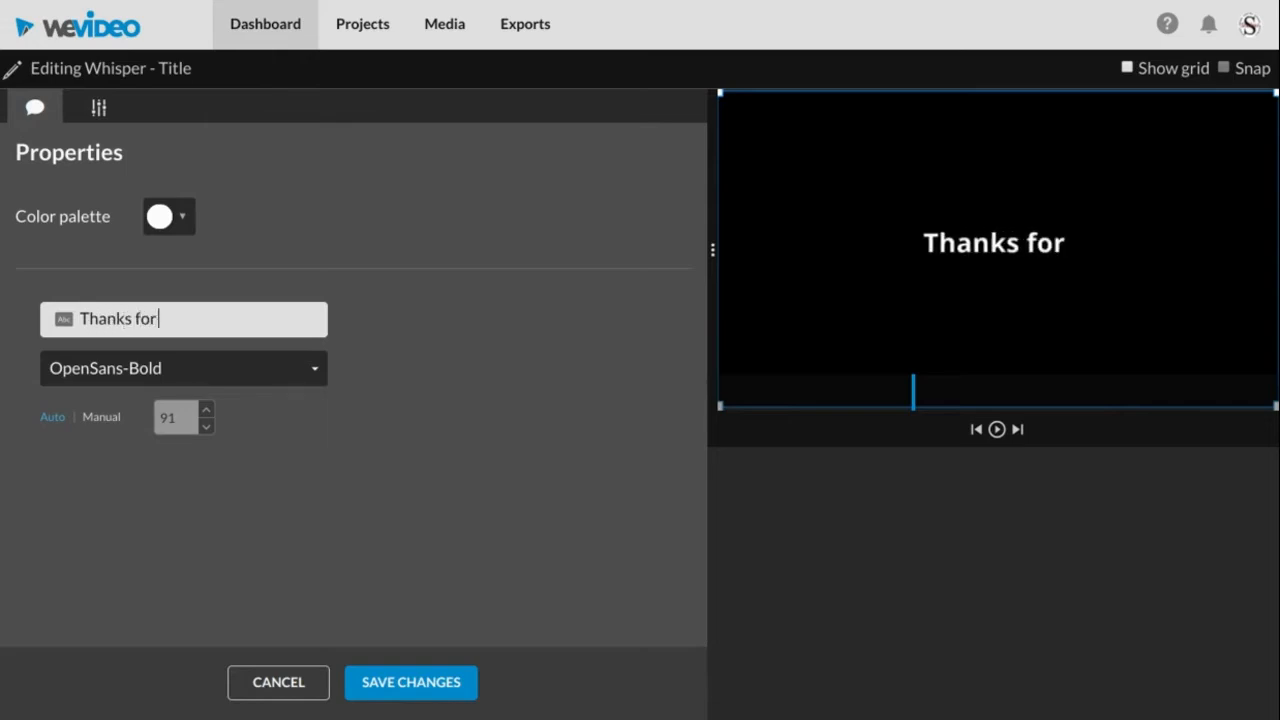
text( watching!)
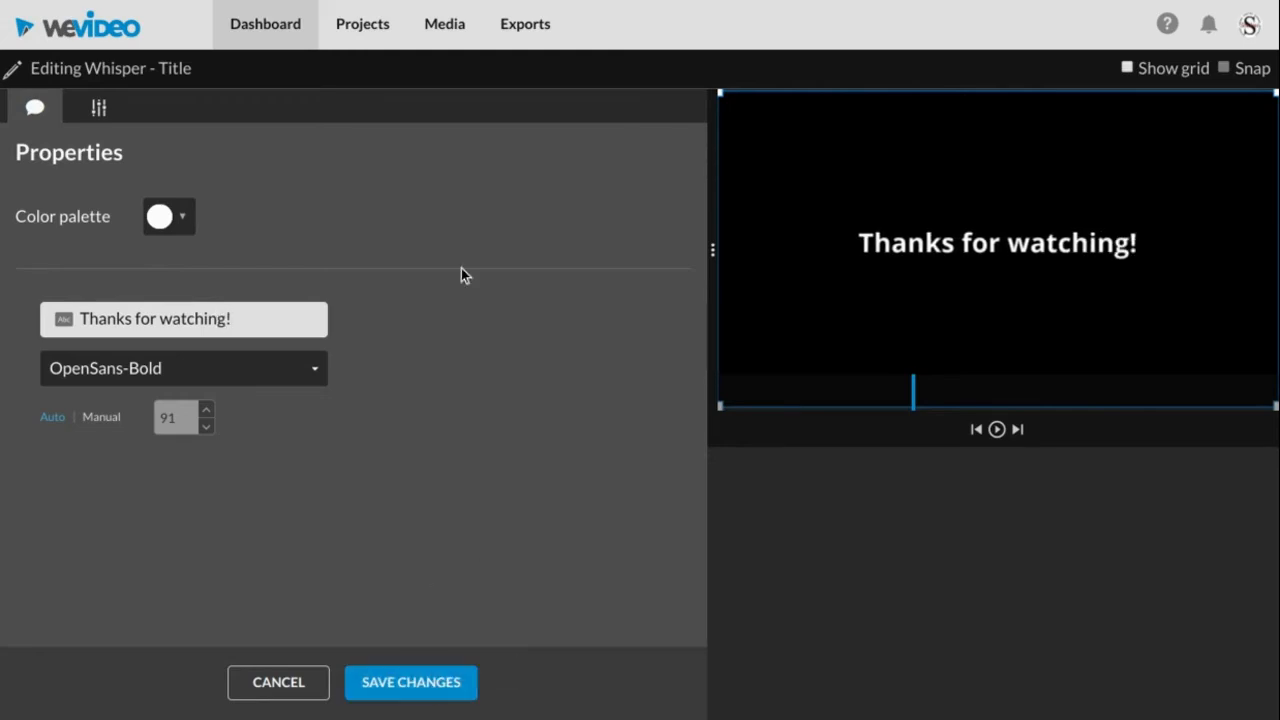
Try red on the "Thanks for watching!" title, restore its text color to white, and save the title changes
click(160, 216)
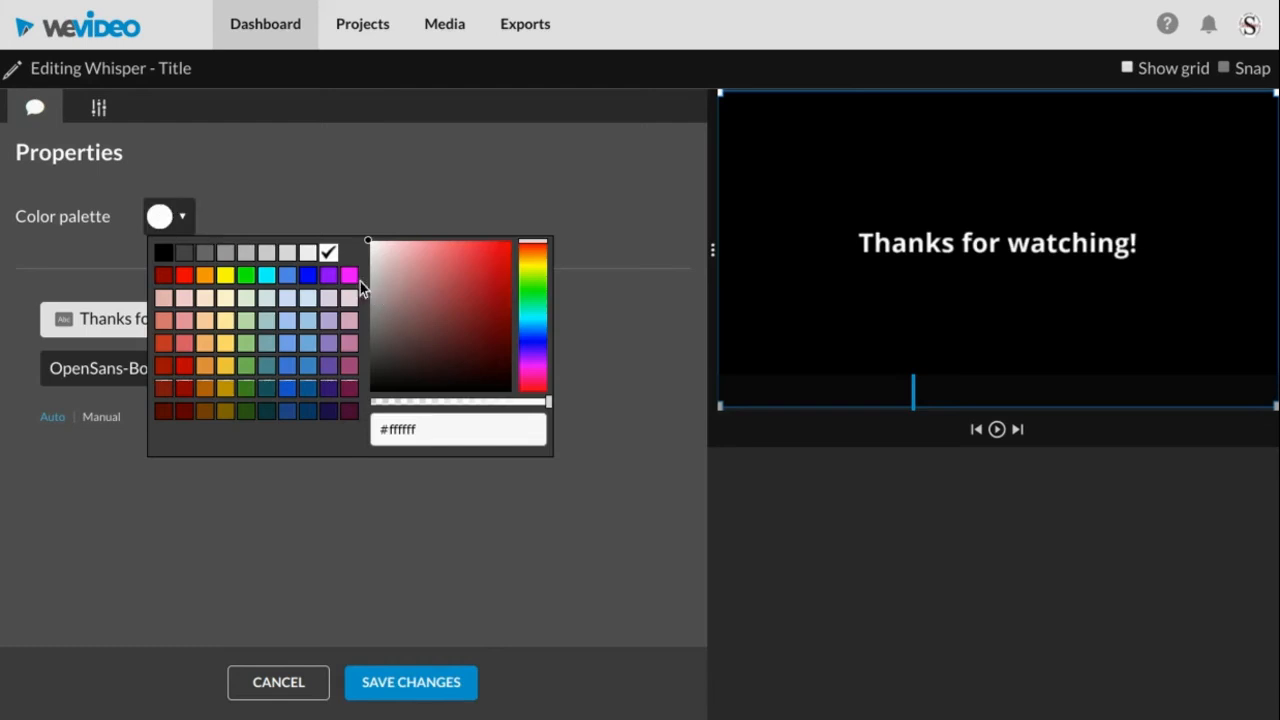
click(184, 275)
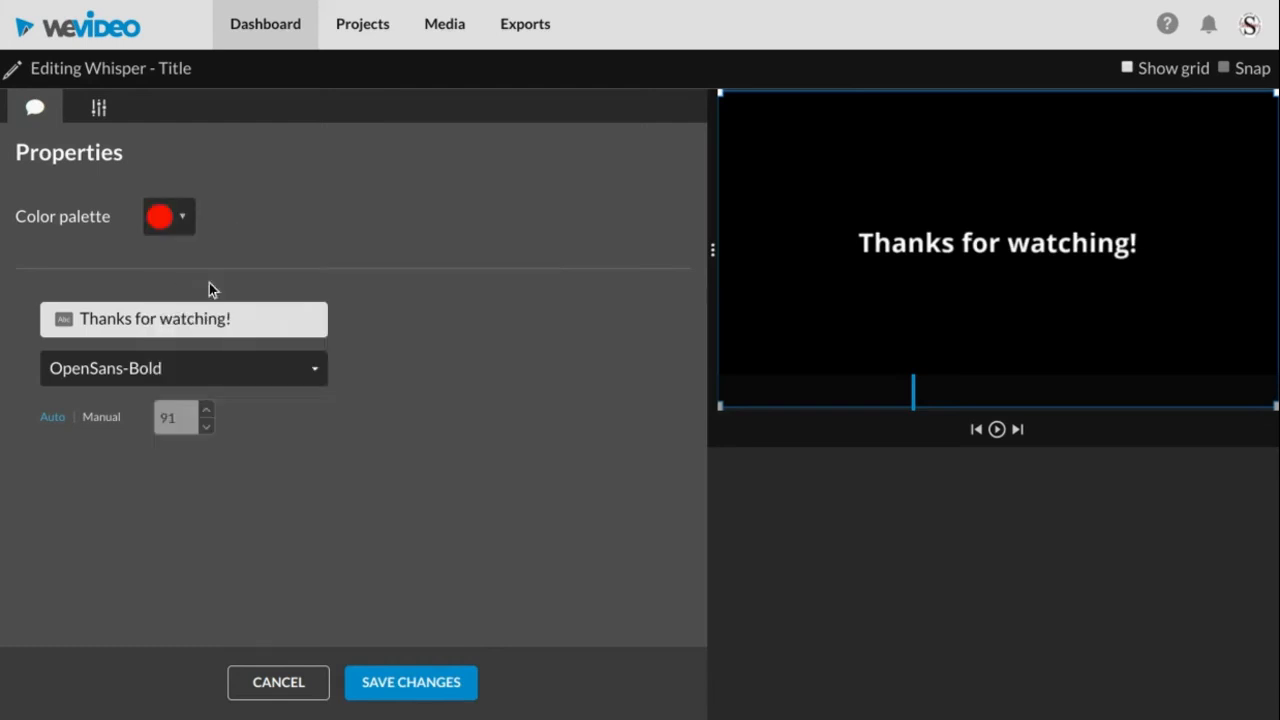
click(165, 216)
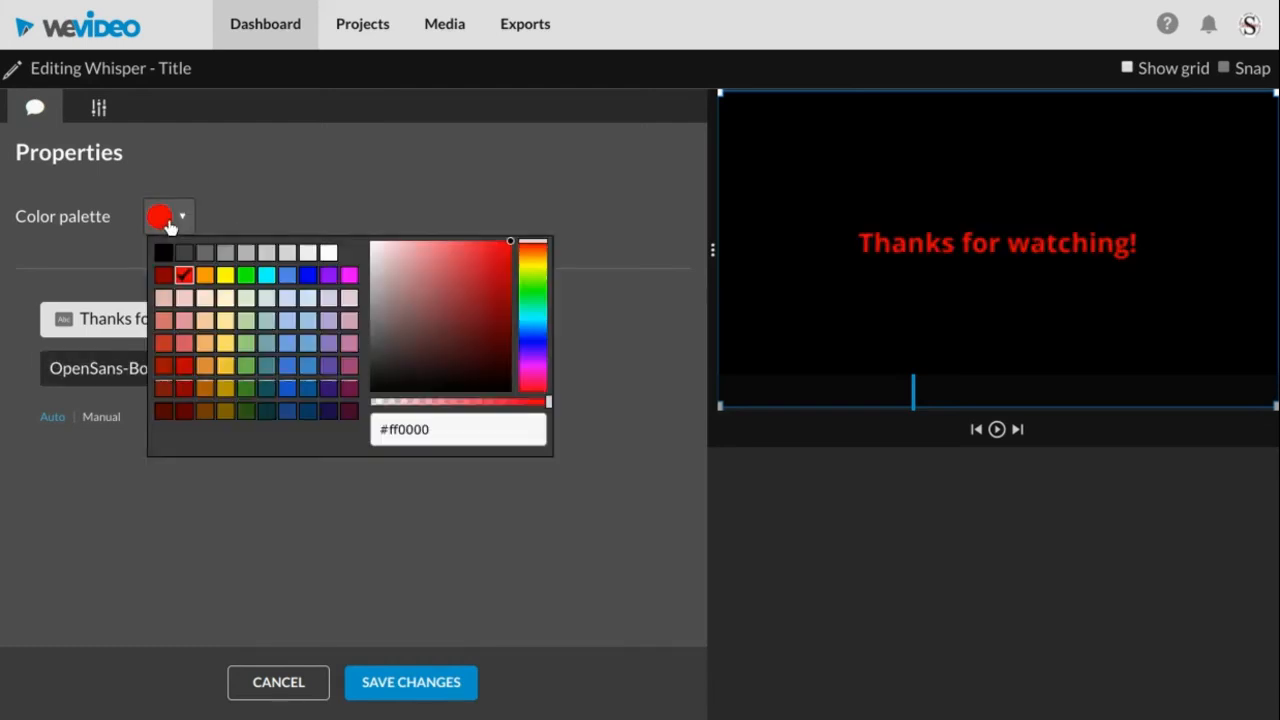
click(329, 253)
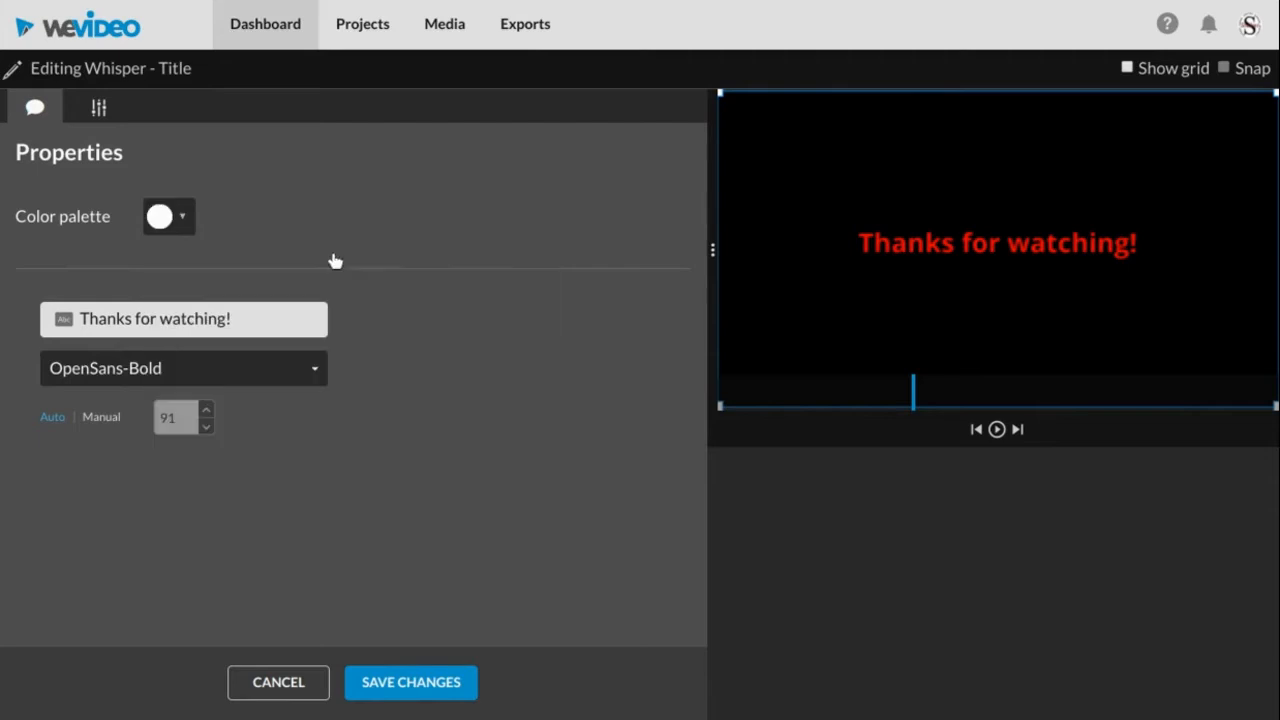
click(413, 684)
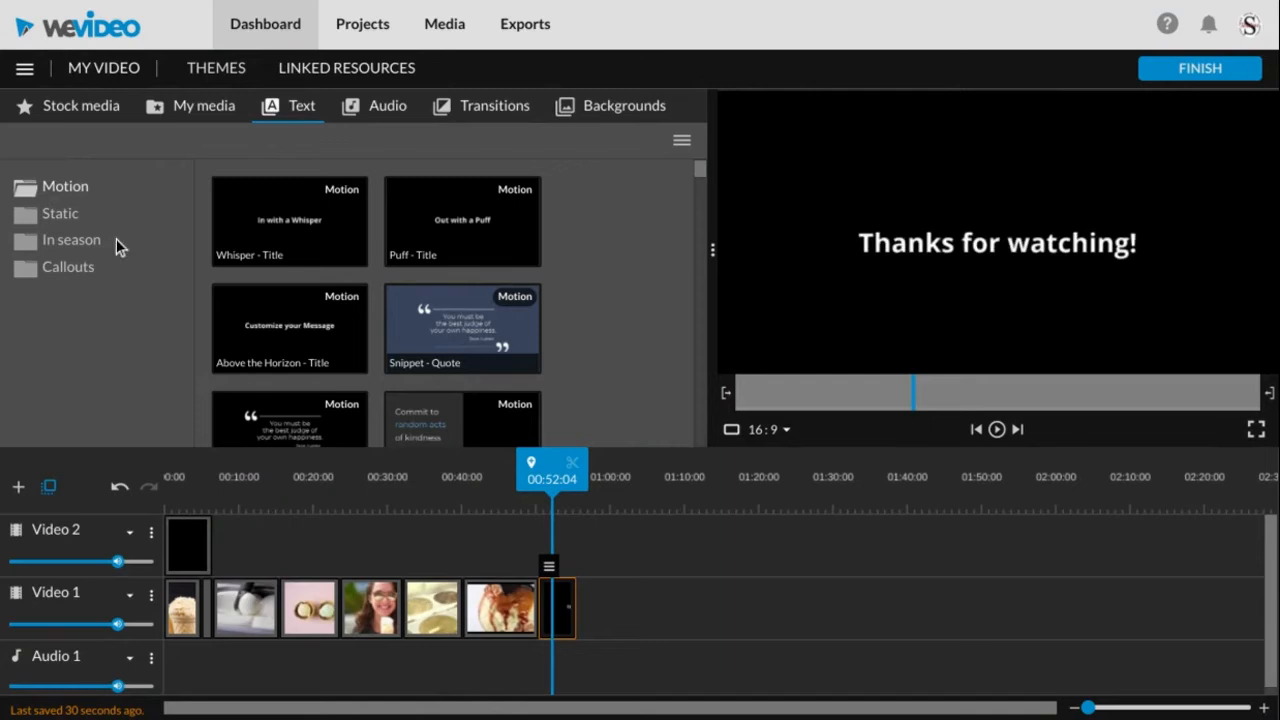
Place the static End credits title on Video 1 at 00:55:12, directly after the "Thanks for watching!" title
click(56, 218)
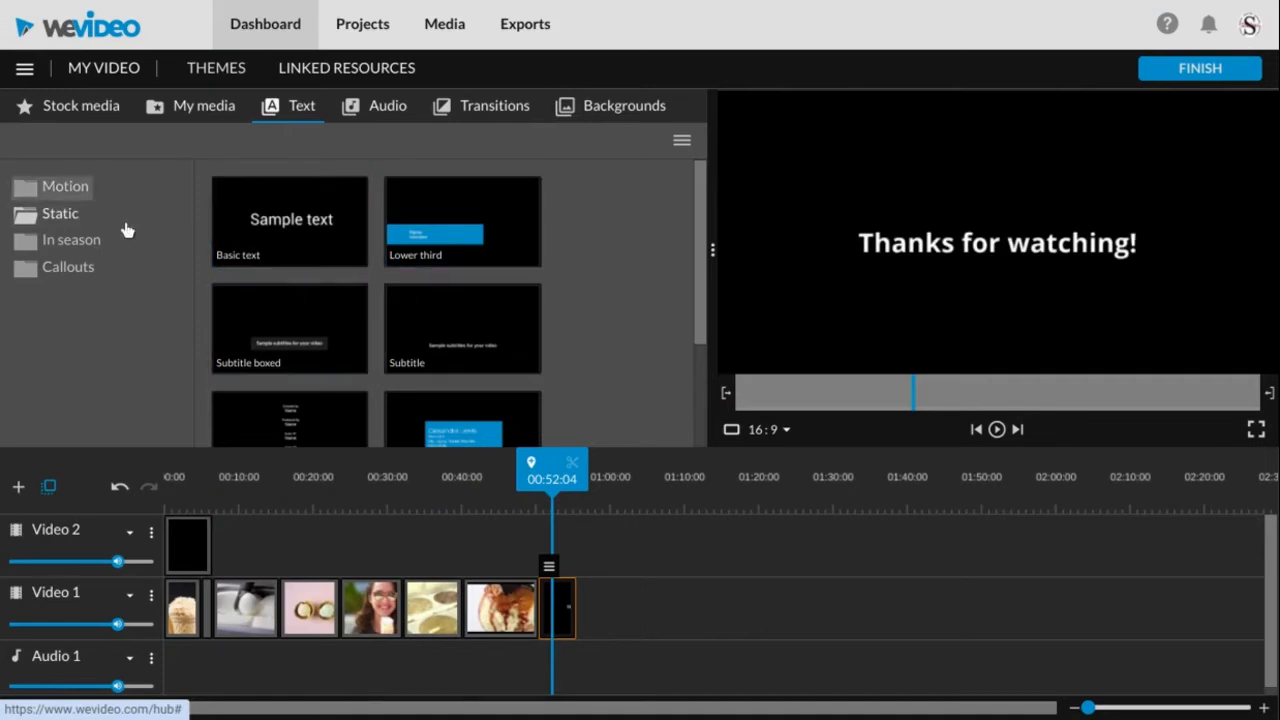
scroll(350, 302, down, 3)
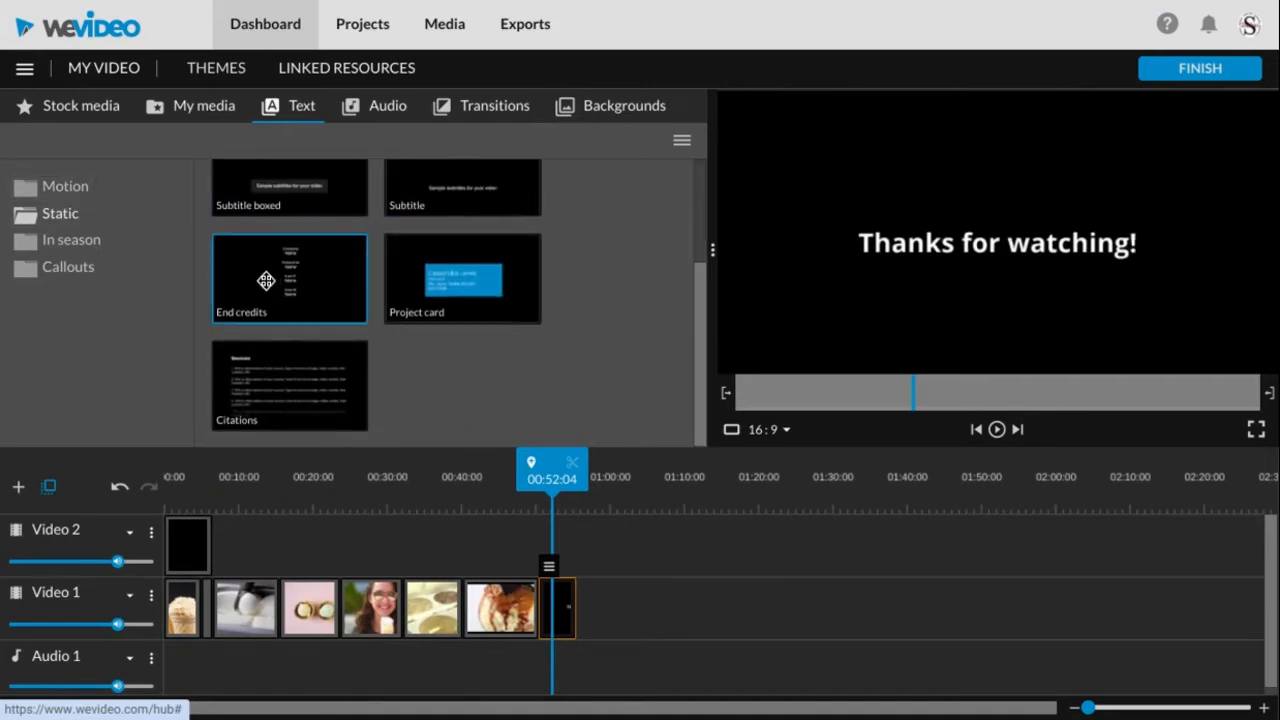
drag(264, 281, 610, 617)
click(609, 617)
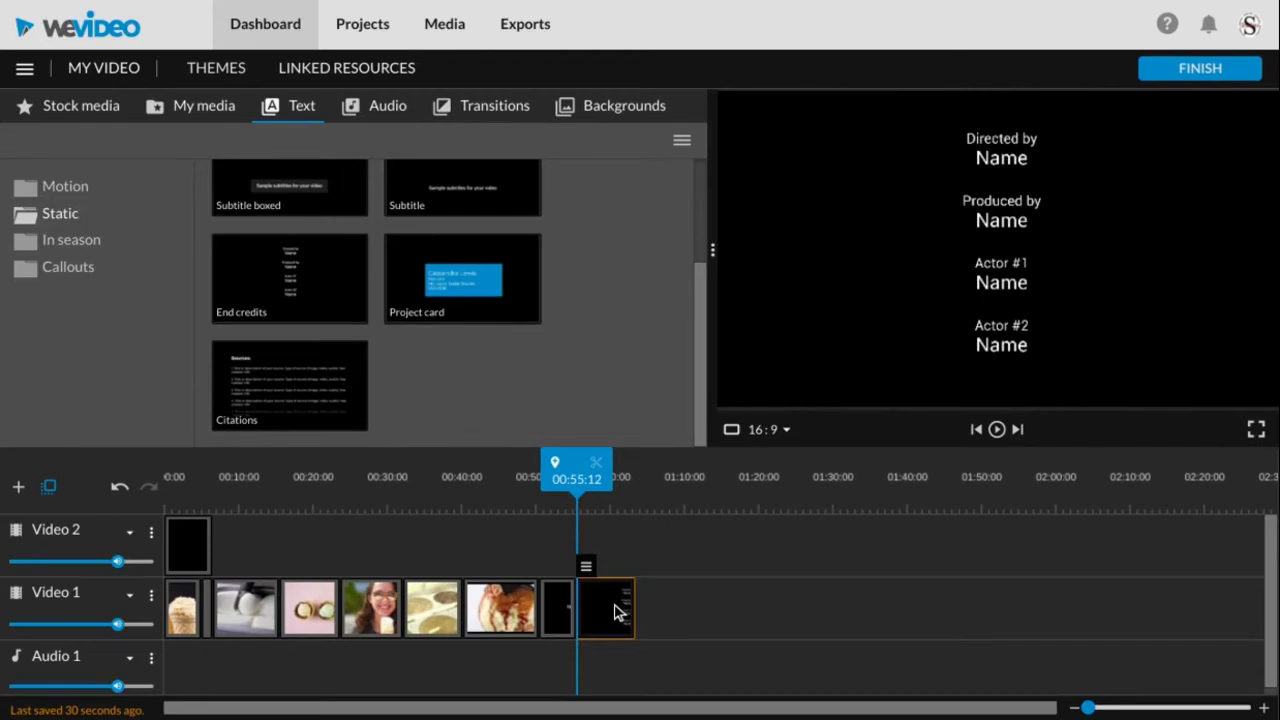
Open the End credits for editing, add a colon after "Directed by", and replace the placeholder beneath it with the director's name
double_click(617, 611)
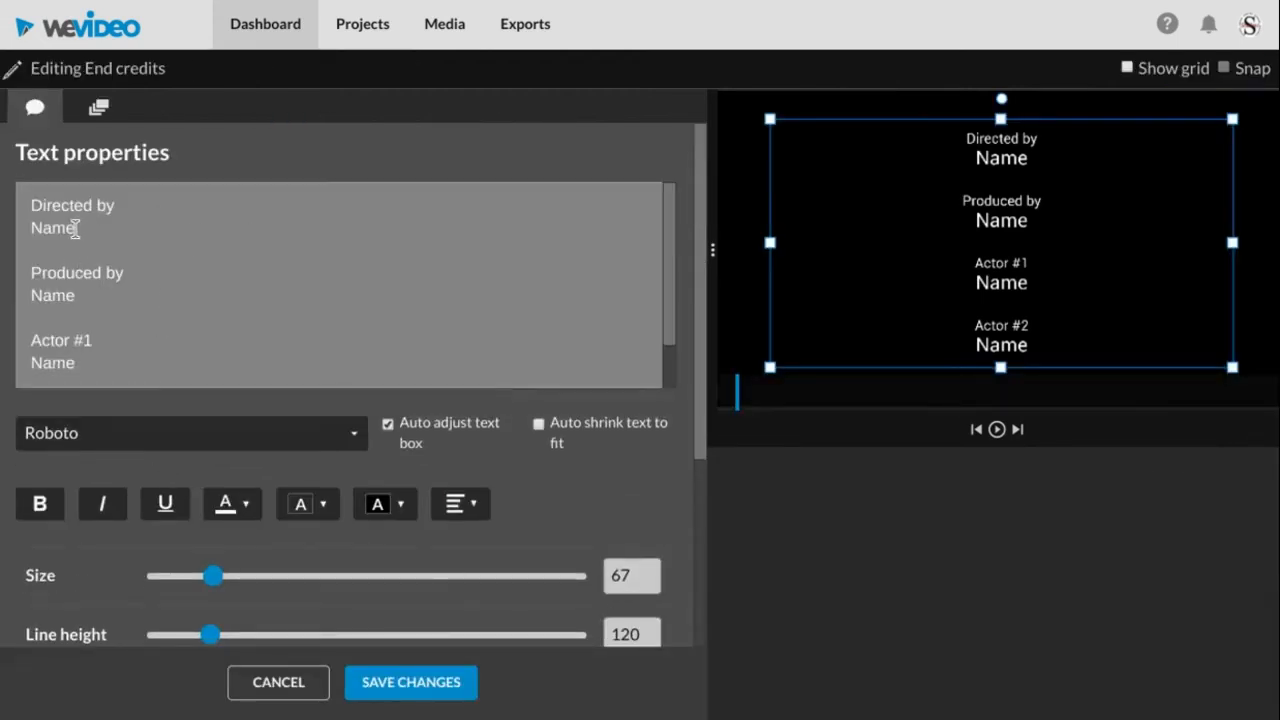
click(115, 207)
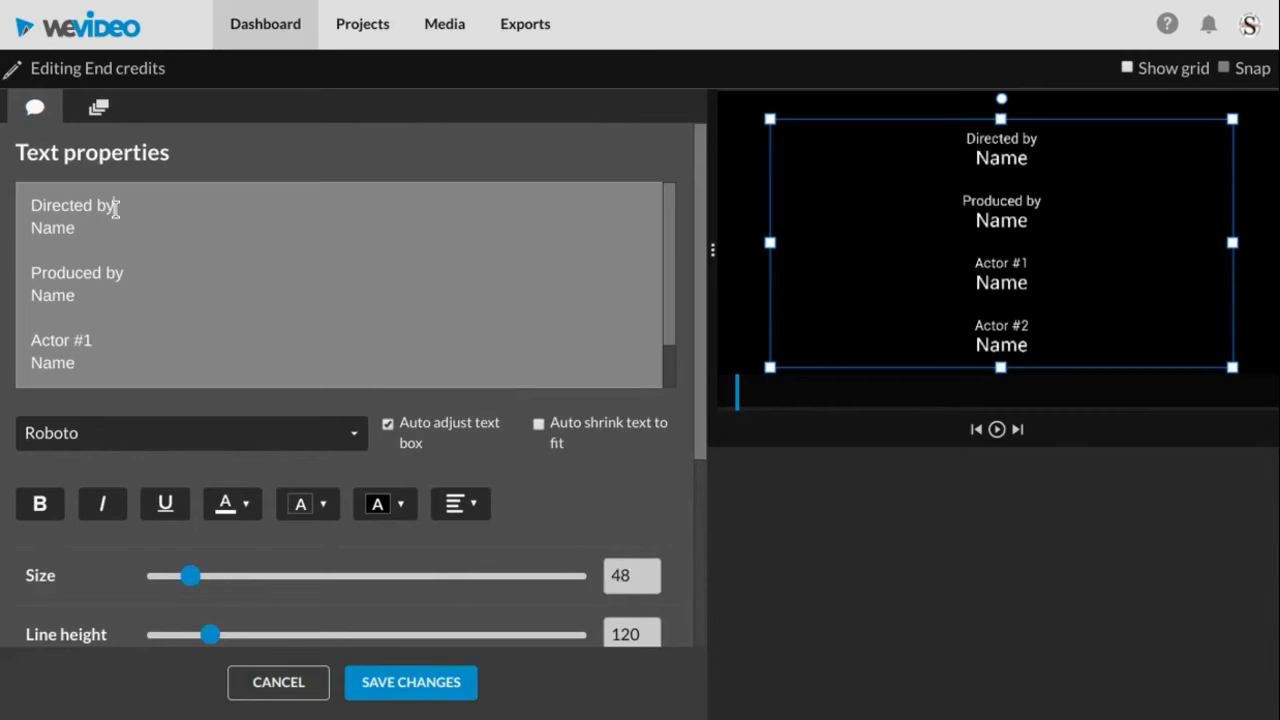
text(:)
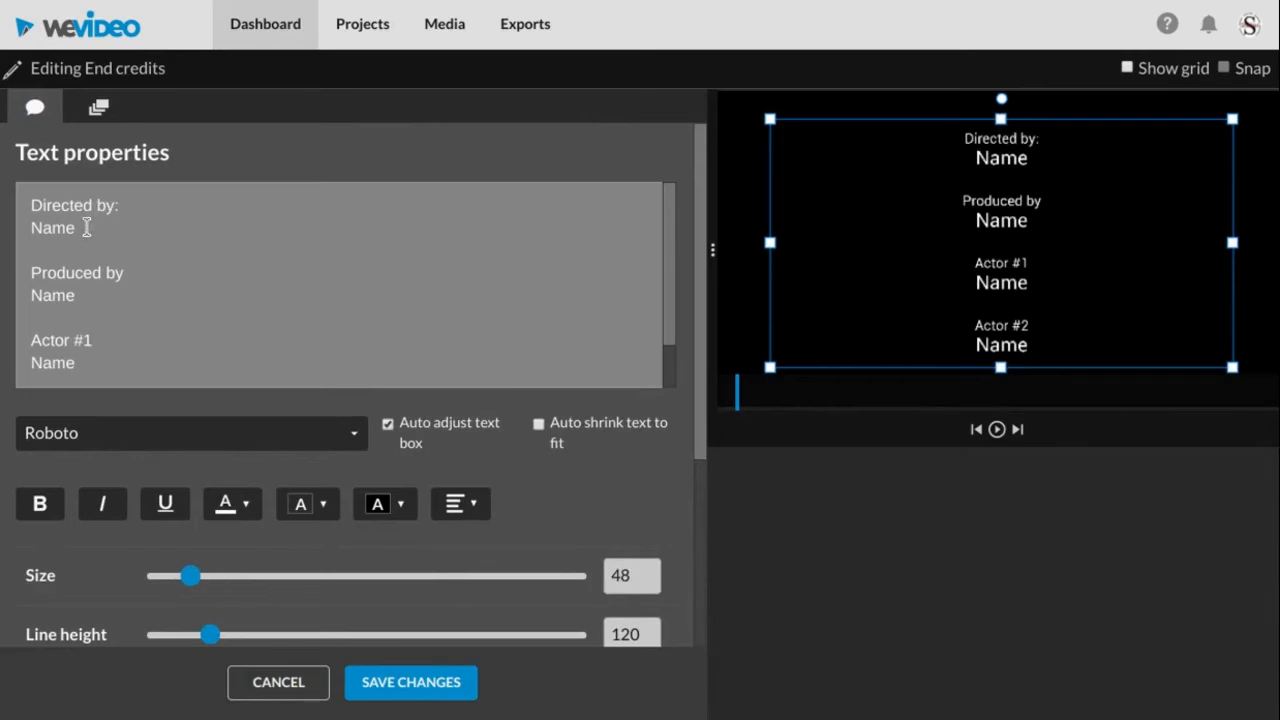
click(79, 229)
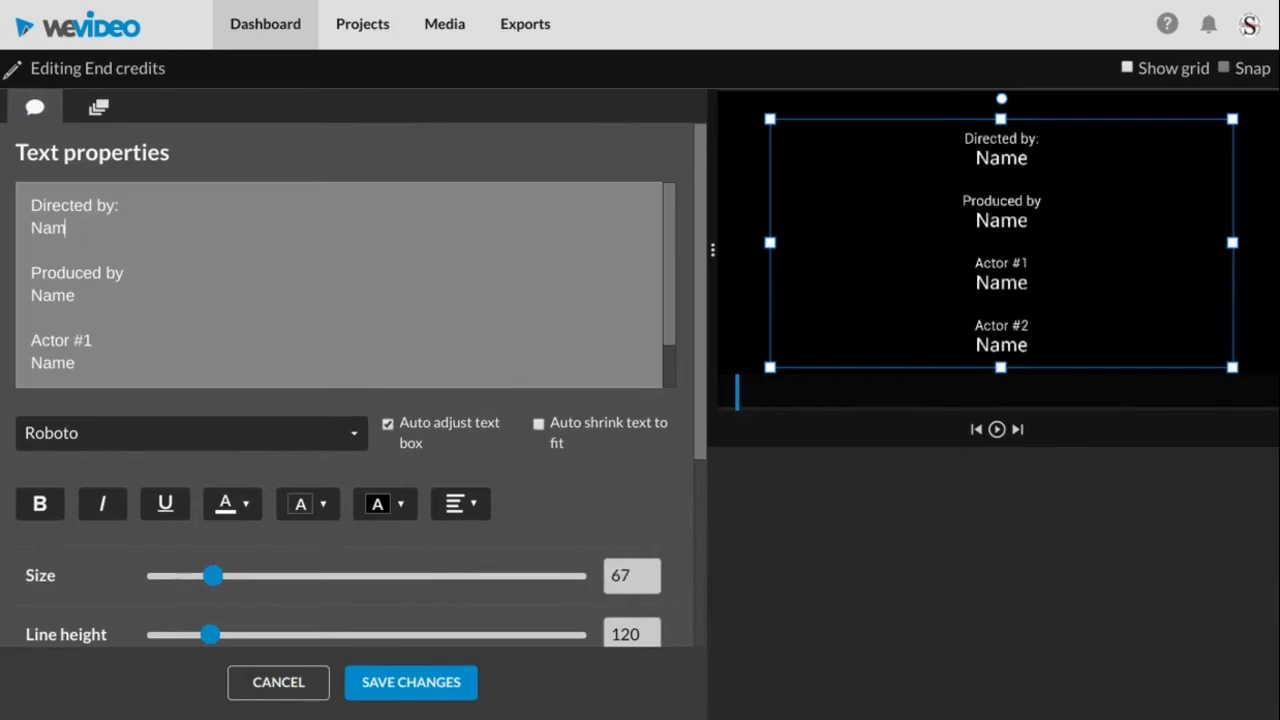
key(BackSpace)
key(BackSpace)
key(BackSpace)
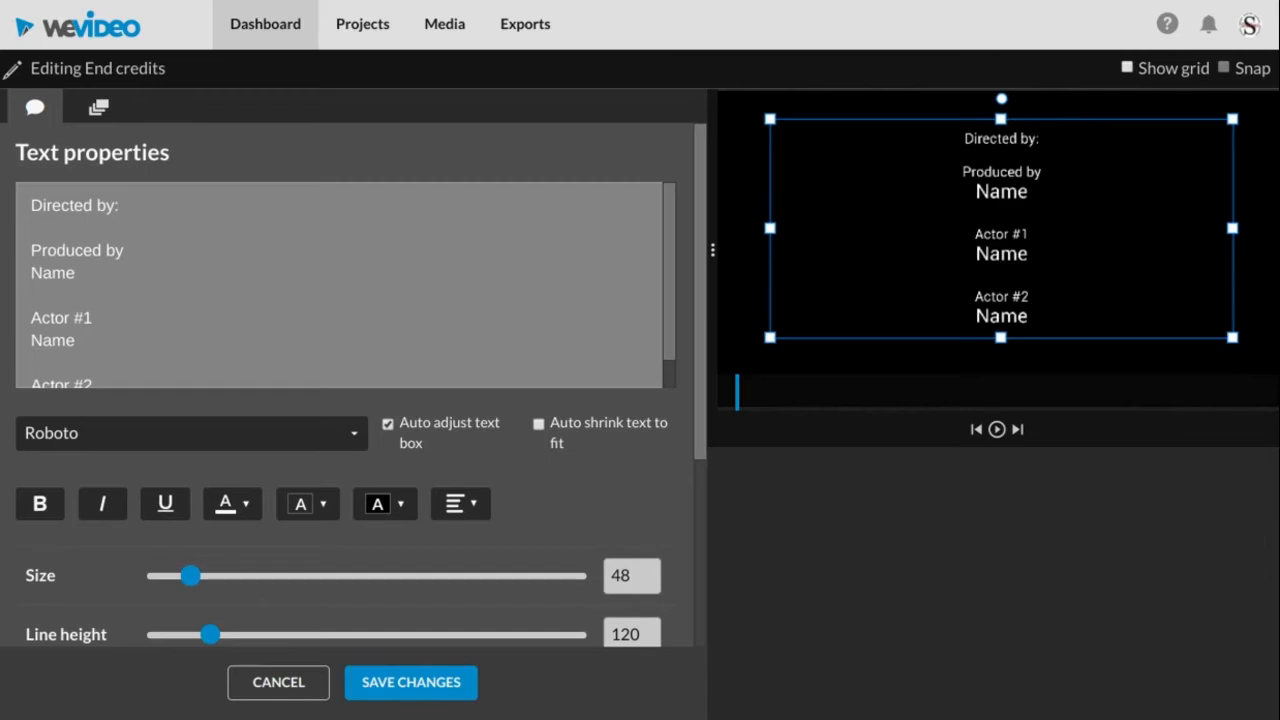
click(31, 229)
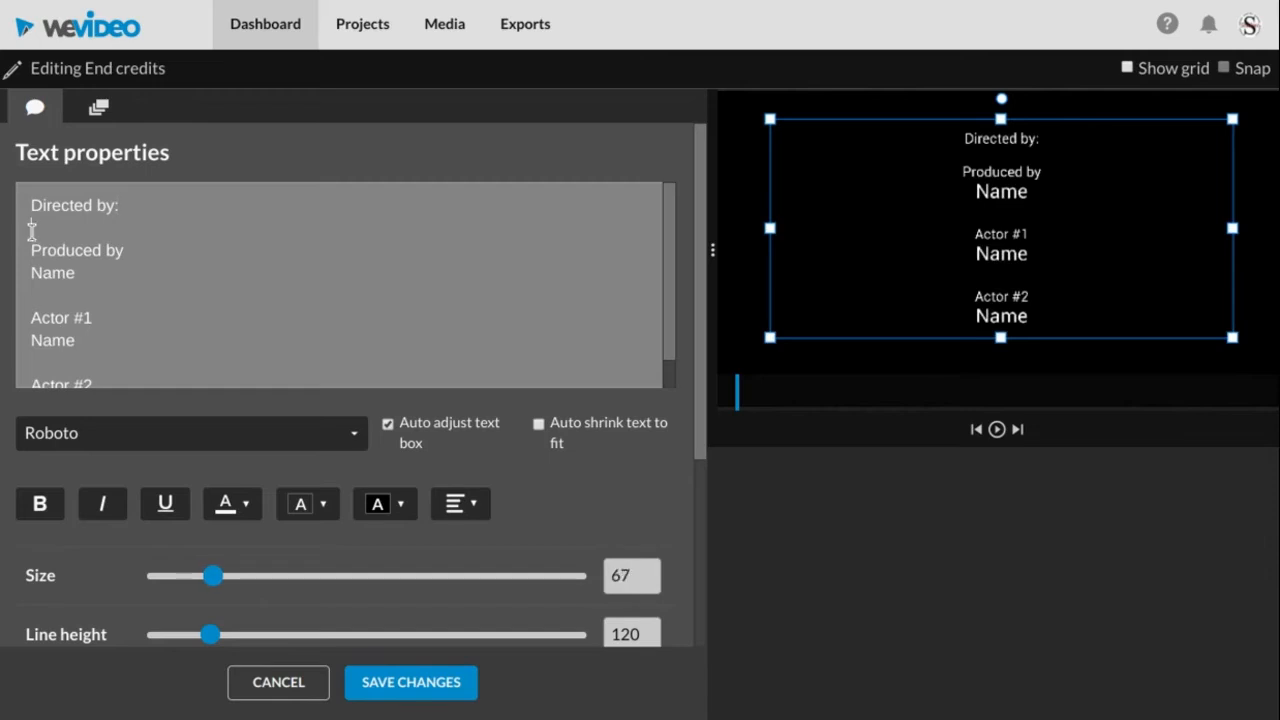
click(120, 205)
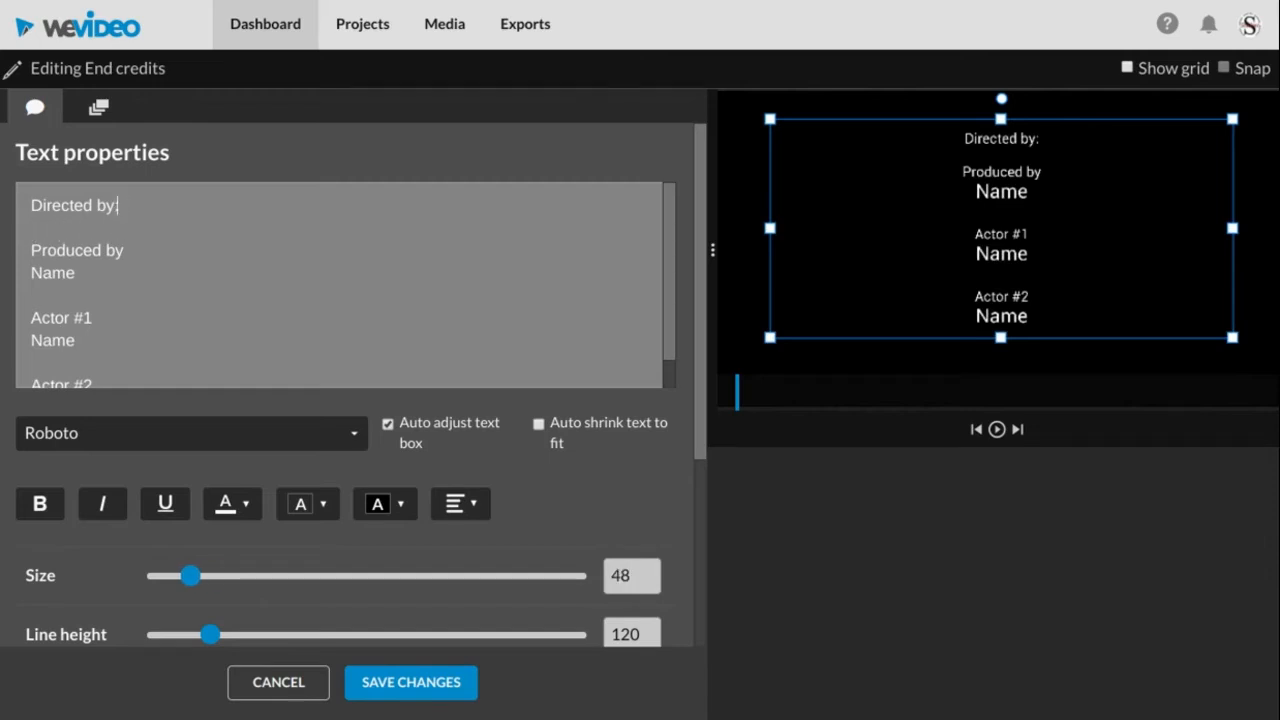
key(Return)
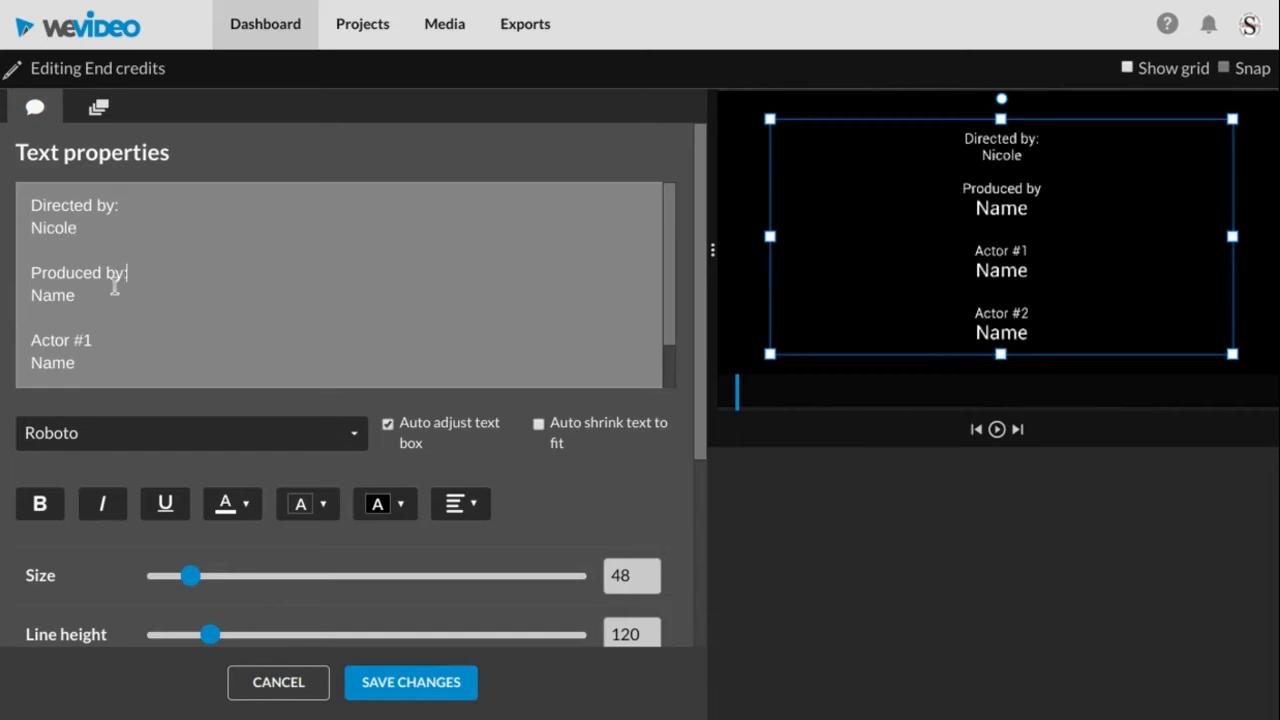
Replace the placeholder under "Produced by:" with the producer's name
drag(76, 296, 31, 298)
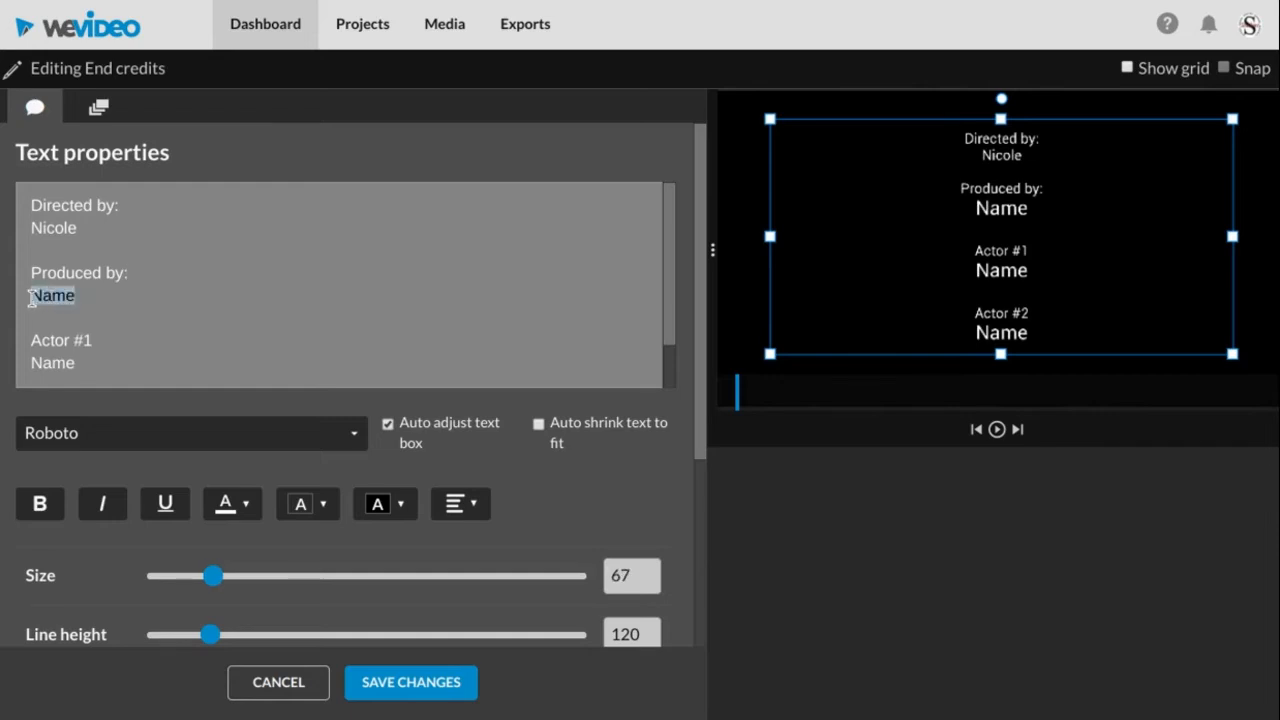
key(BackSpace)
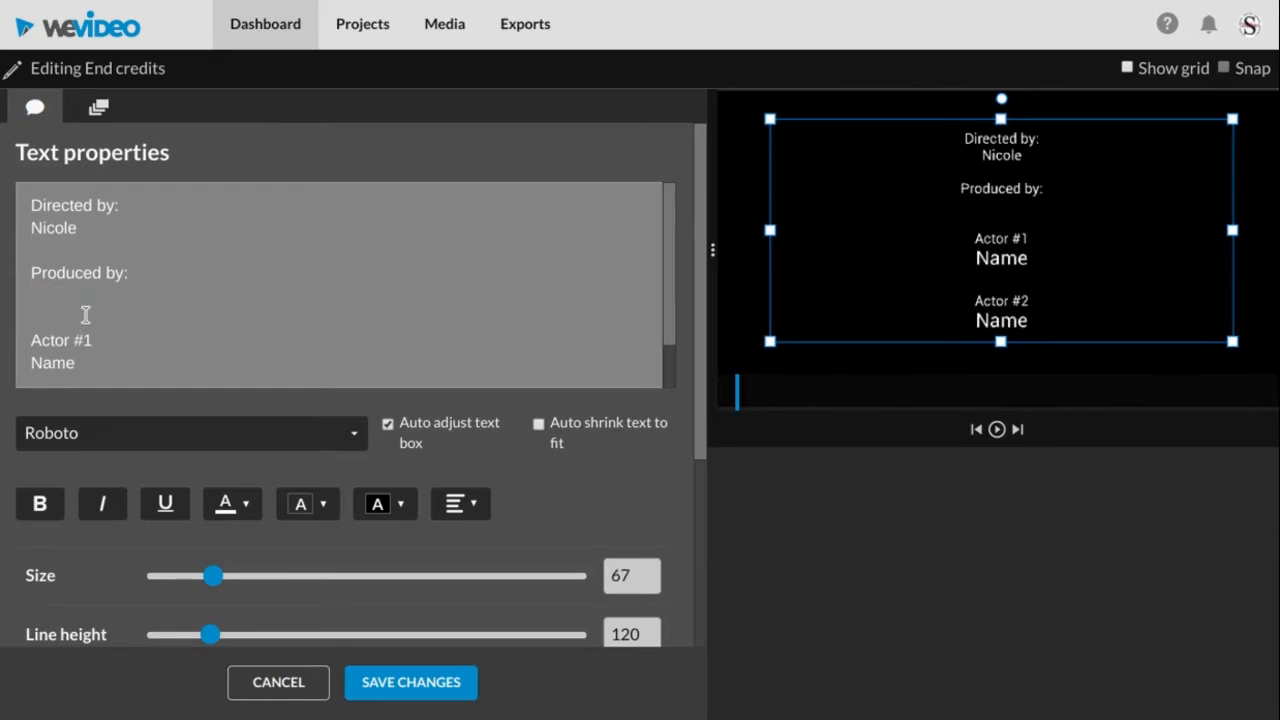
text(Nicole)
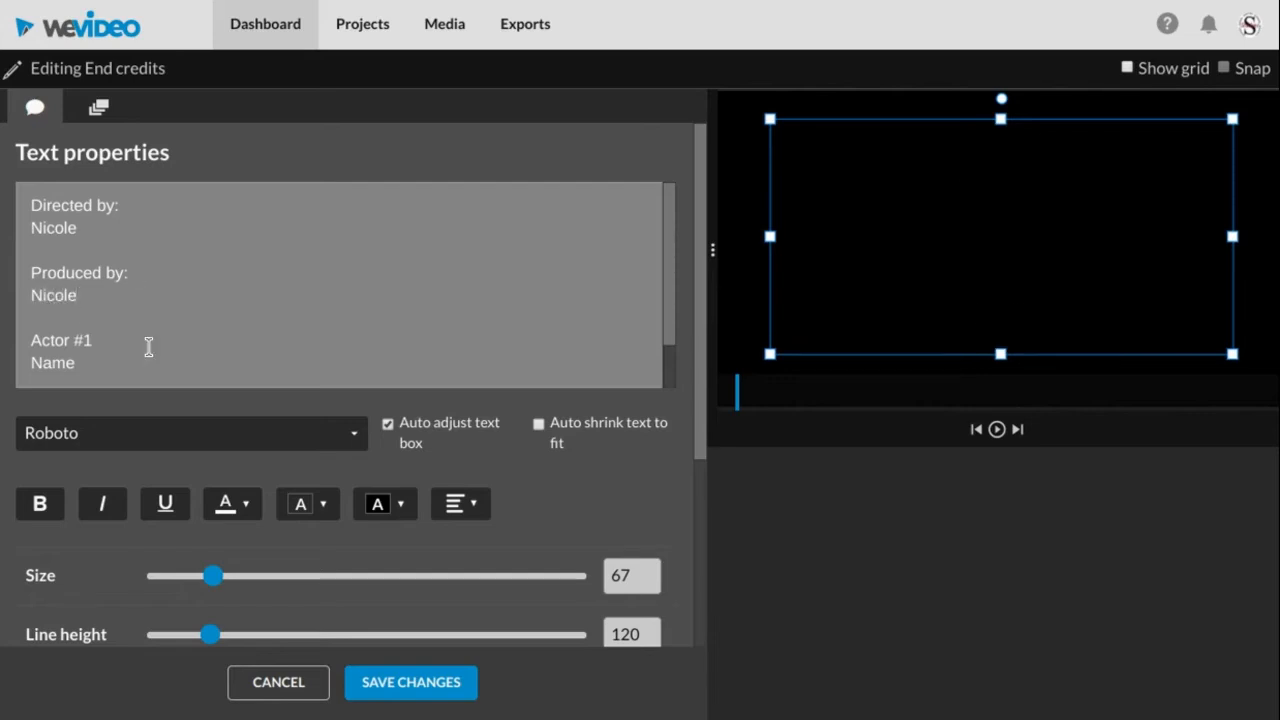
Delete the Actor #1 and Actor #2 lines and their name placeholders from the credits text
scroll(146, 348, down, 1)
drag(92, 292, 35, 309)
key(BackSpace)
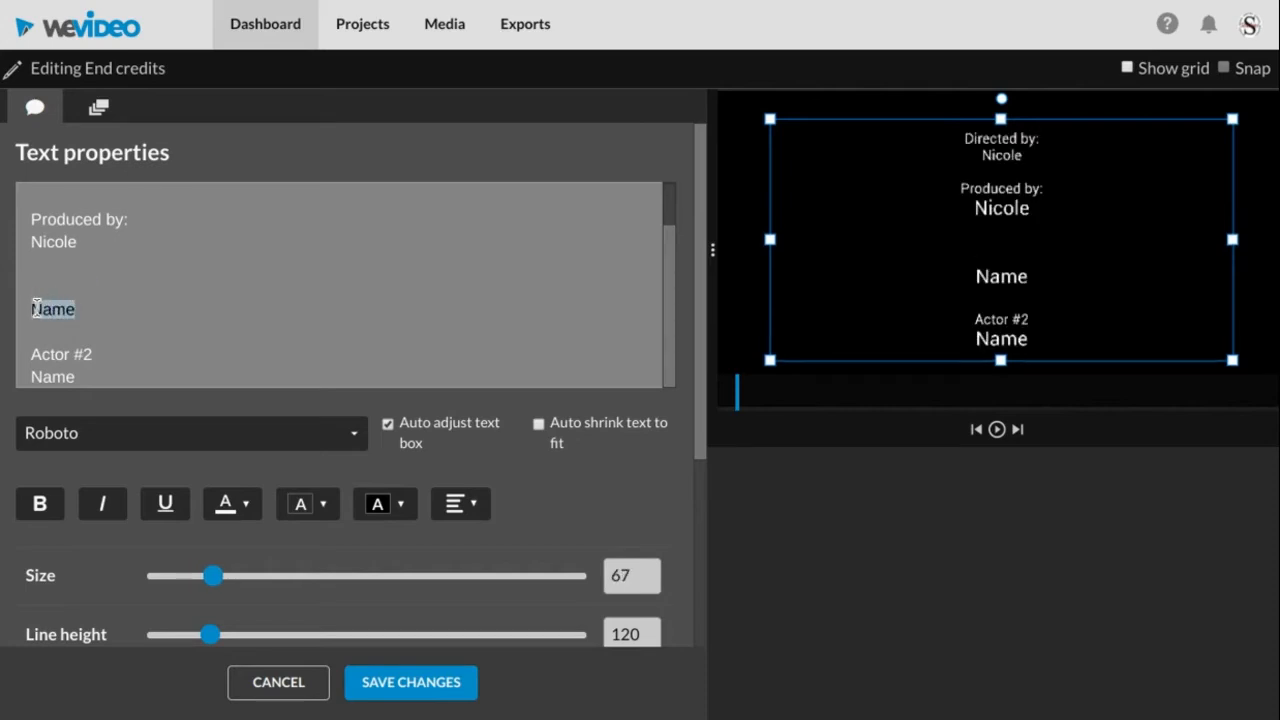
key(BackSpace)
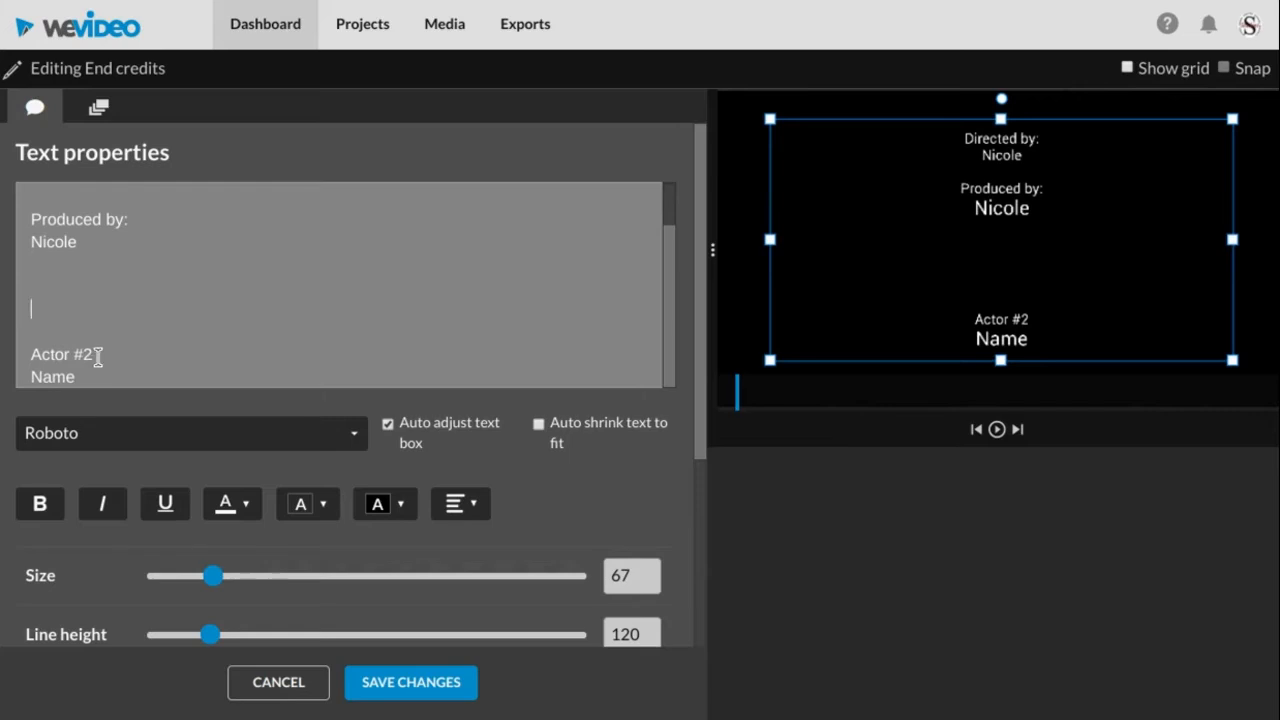
drag(95, 356, 12, 360)
key(BackSpace)
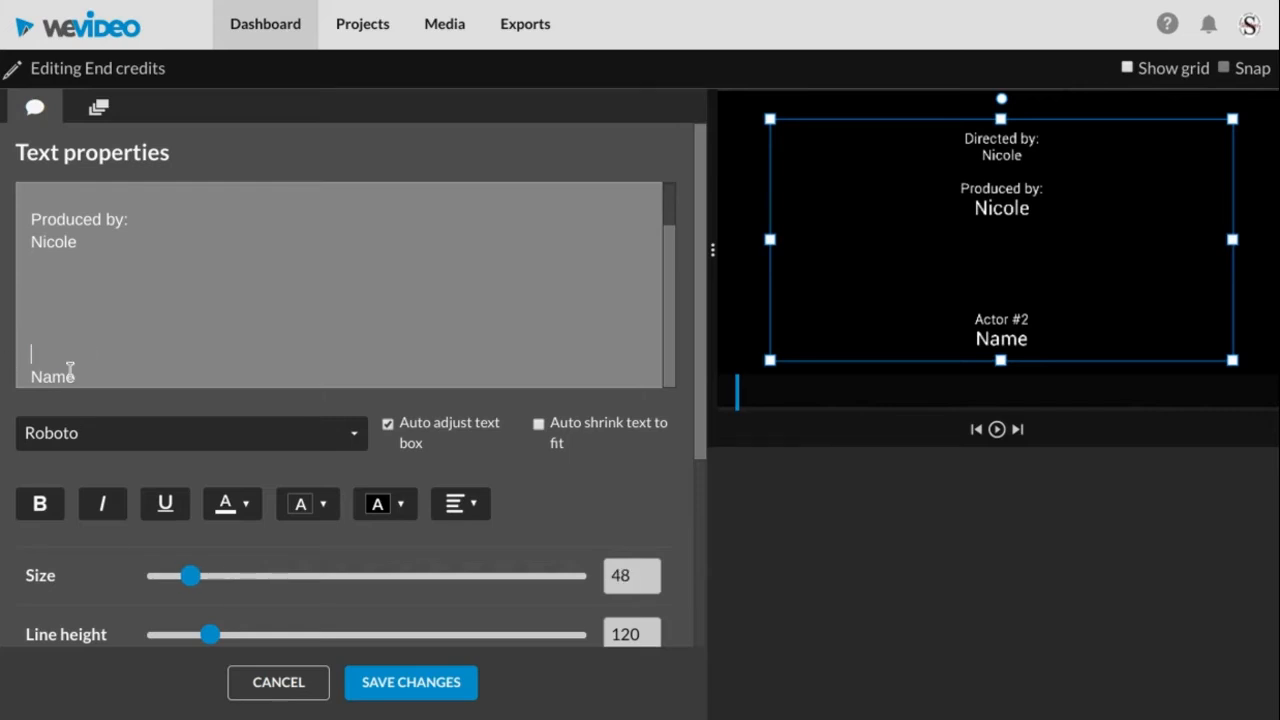
drag(74, 378, 30, 378)
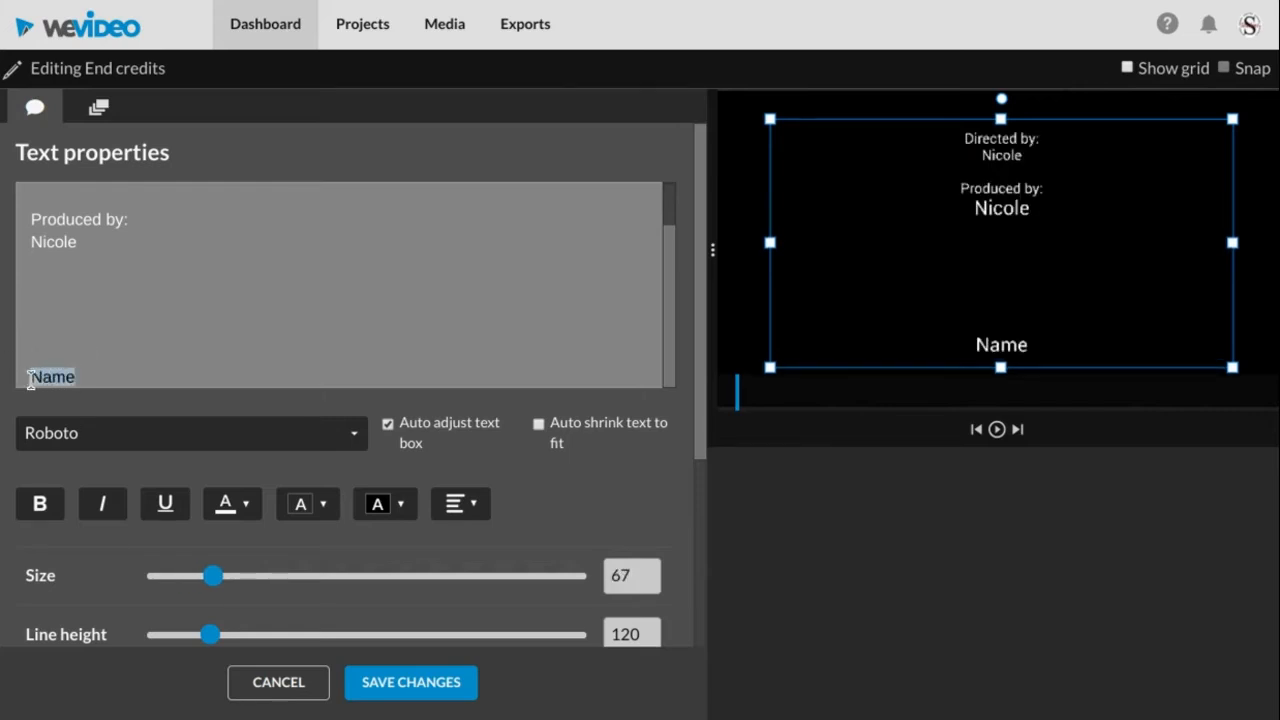
key(BackSpace)
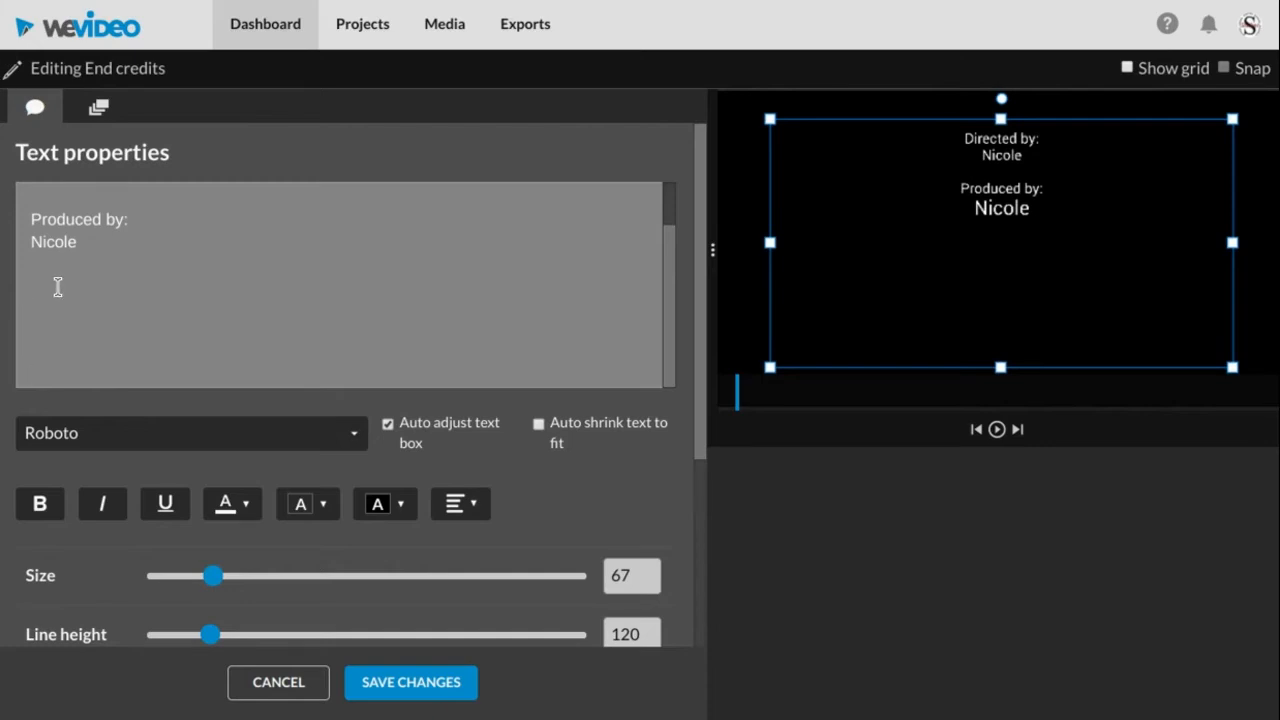
Add a "Pictures by:" credit with "Wevideo" on the line below it
text(ictures by:)
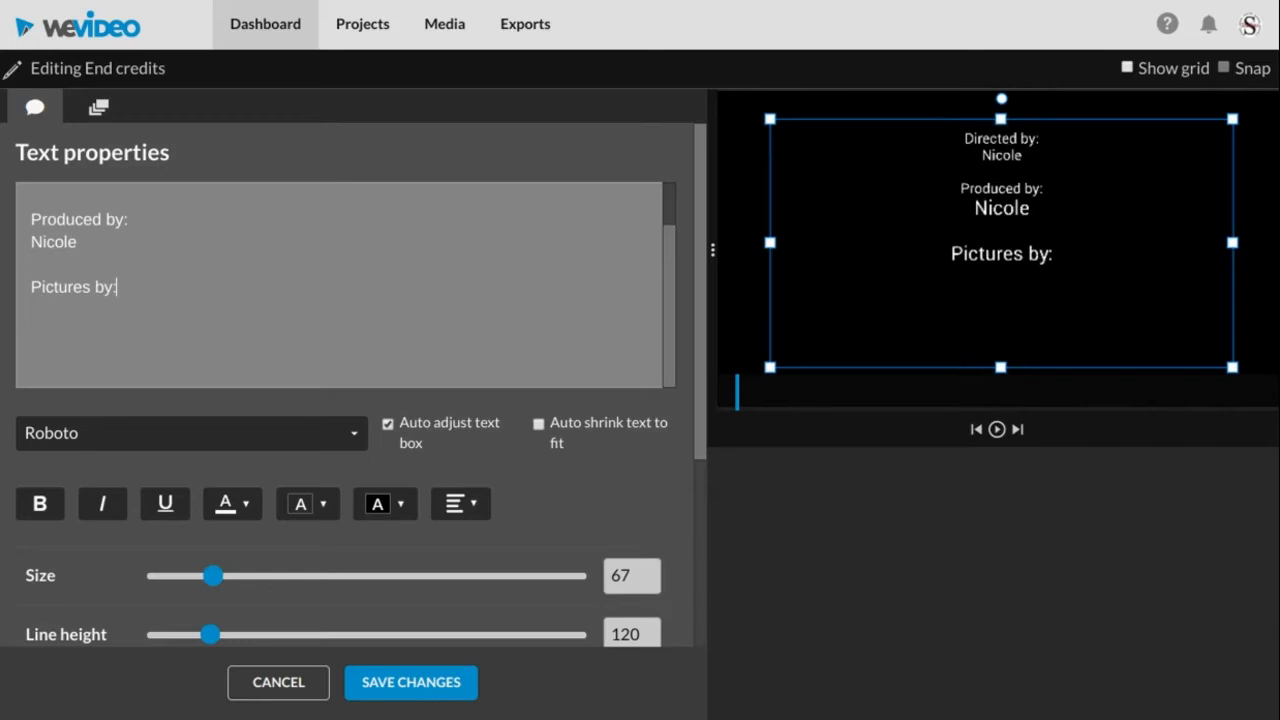
text(Wevide)
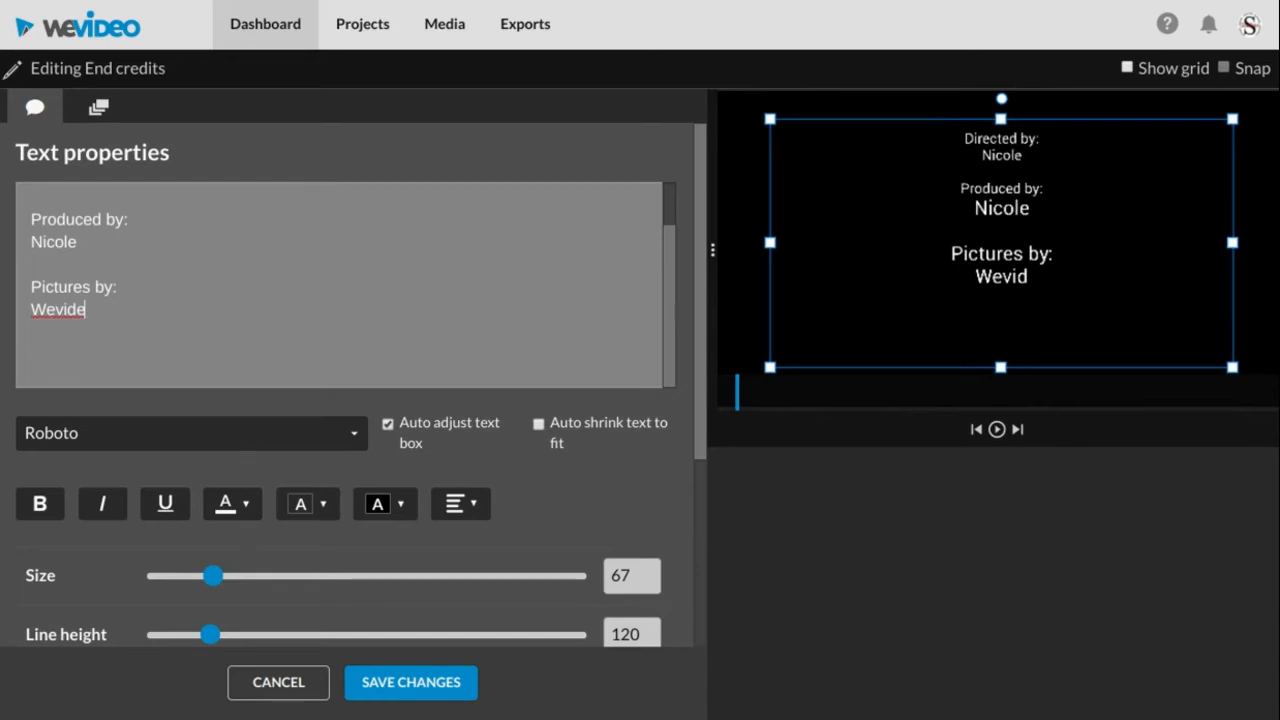
text(o)
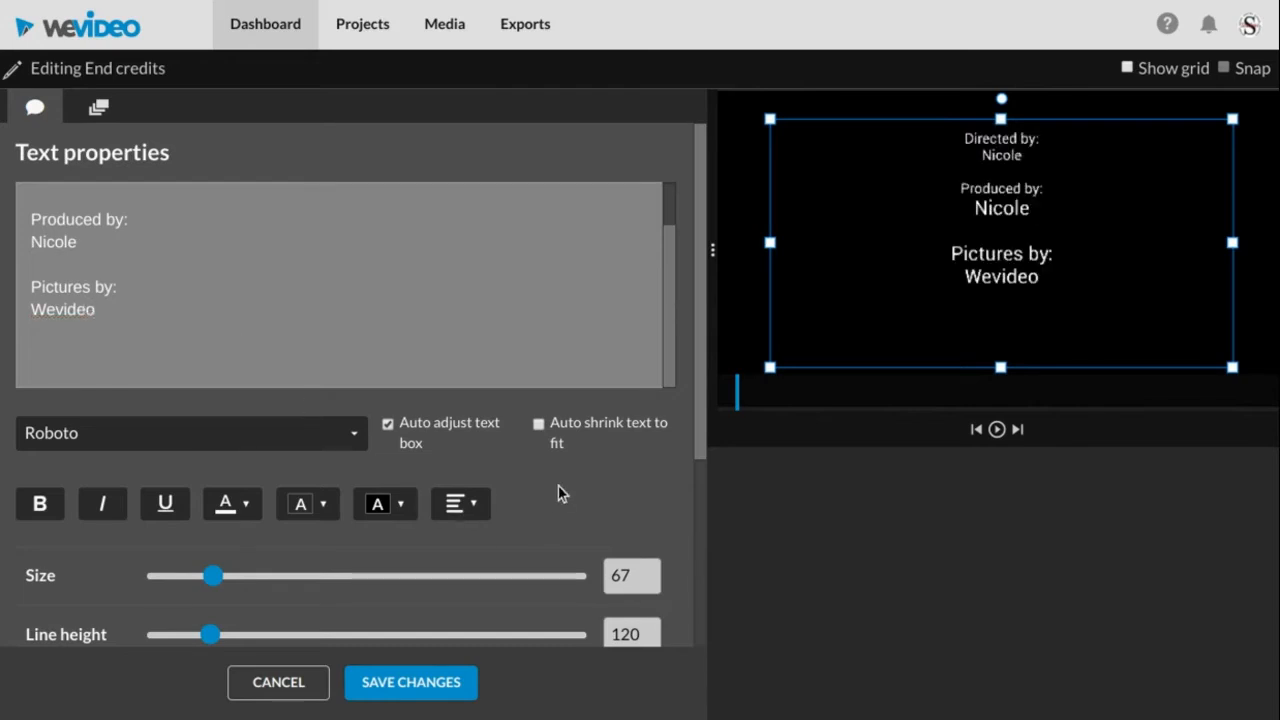
Set the end credits animation's start position above the frame, at about x 158, y -548
scroll(558, 485, down, 3)
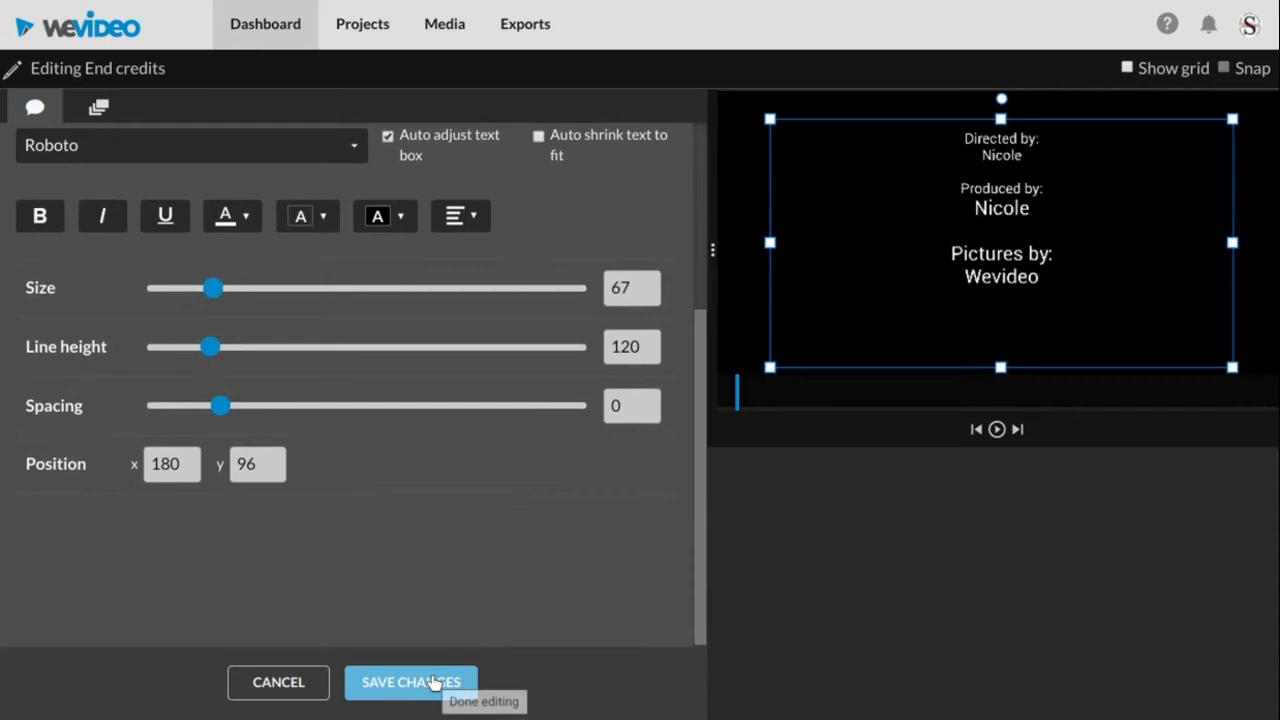
scroll(457, 569, up, 1)
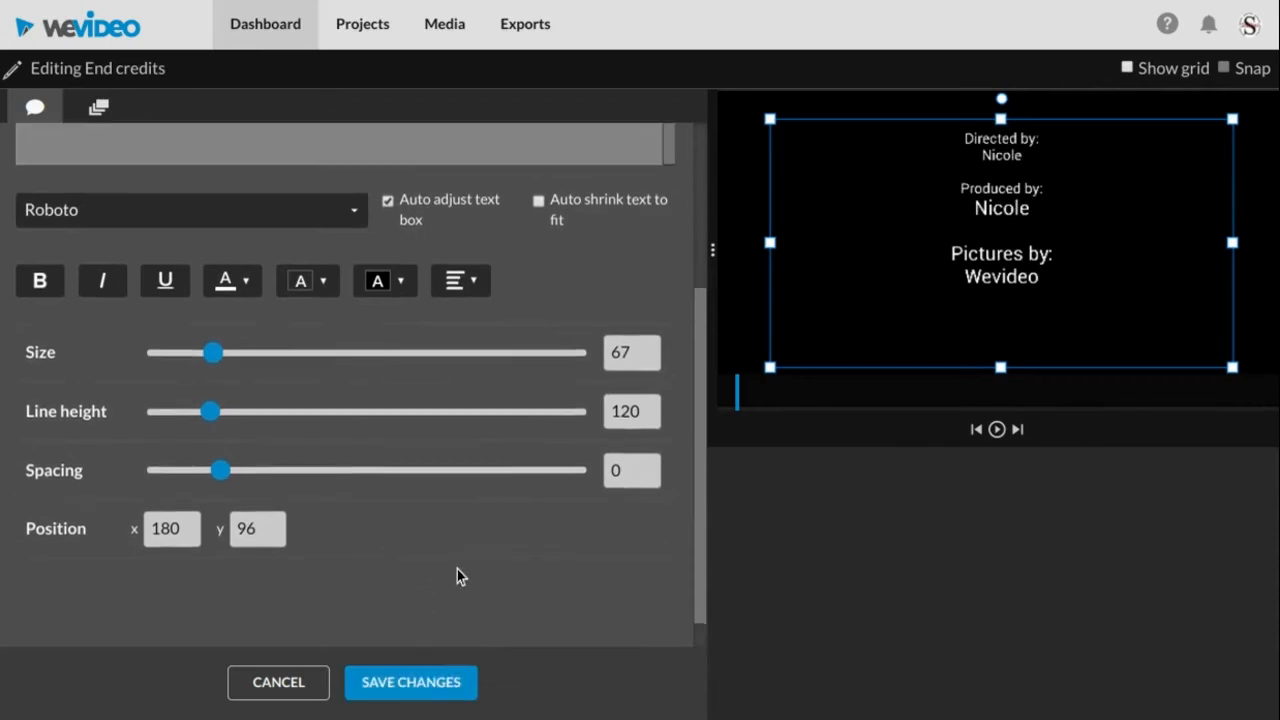
scroll(457, 569, up, 3)
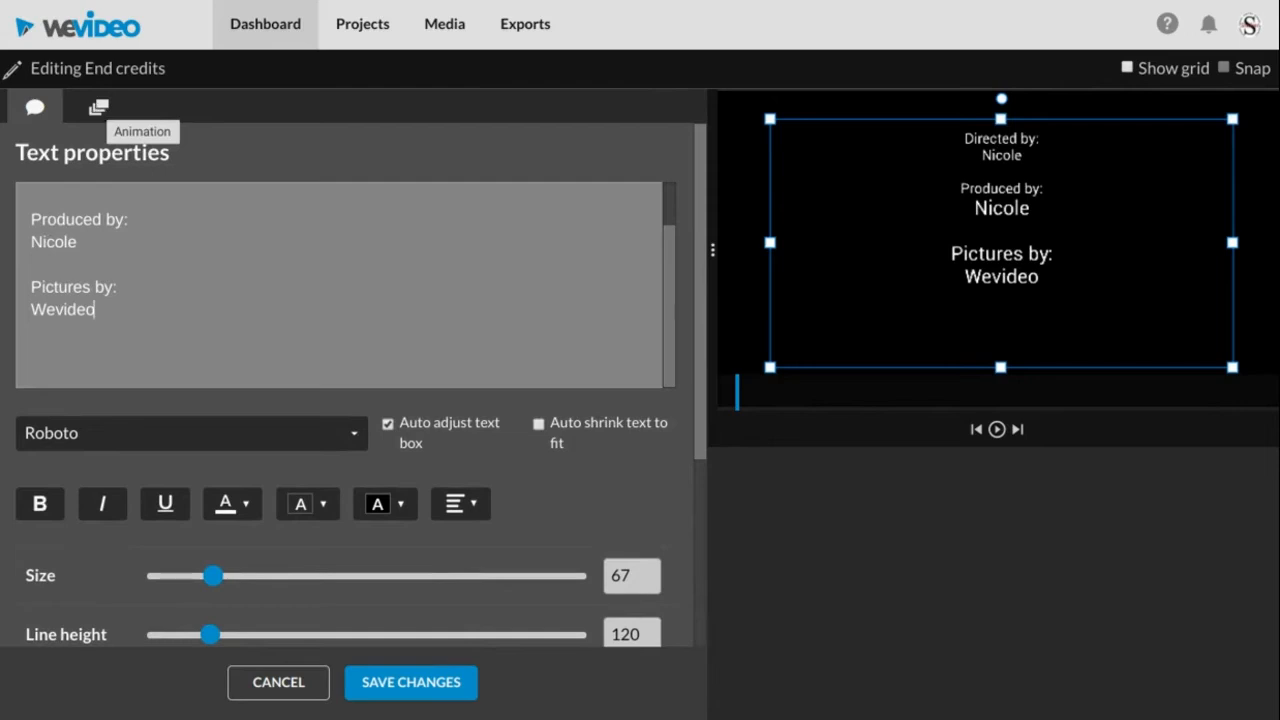
click(98, 107)
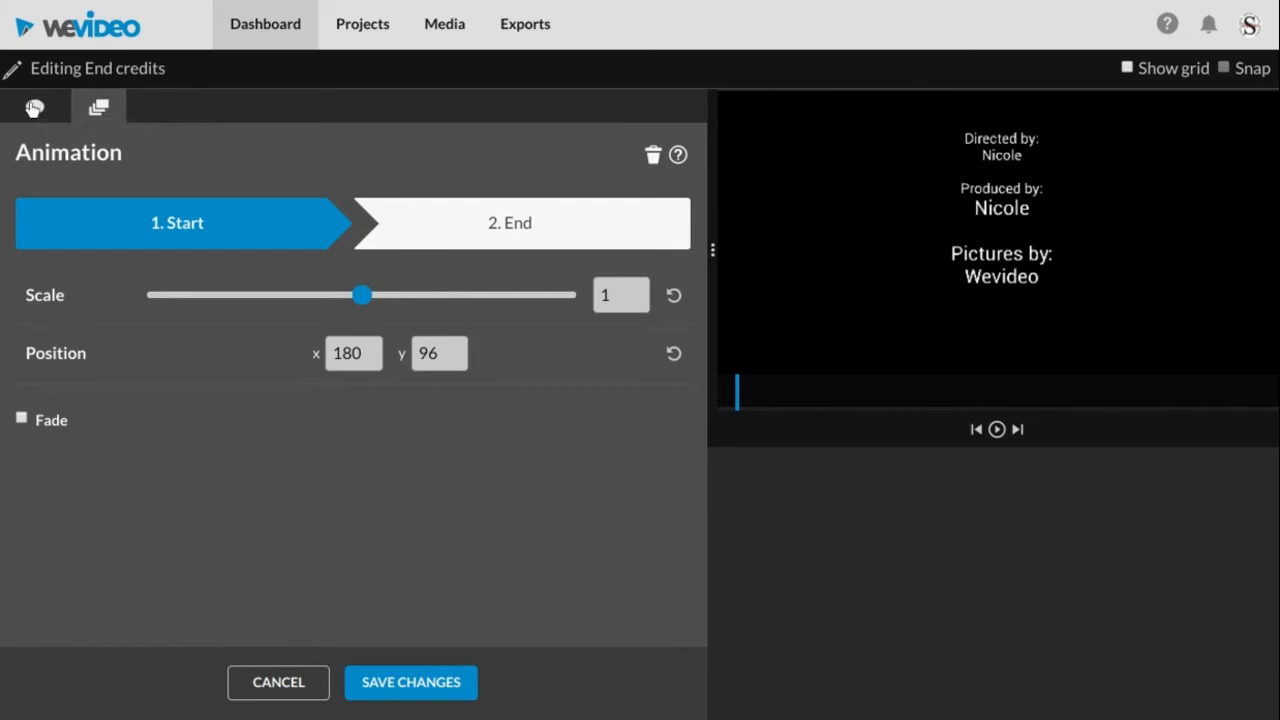
click(100, 108)
click(100, 108)
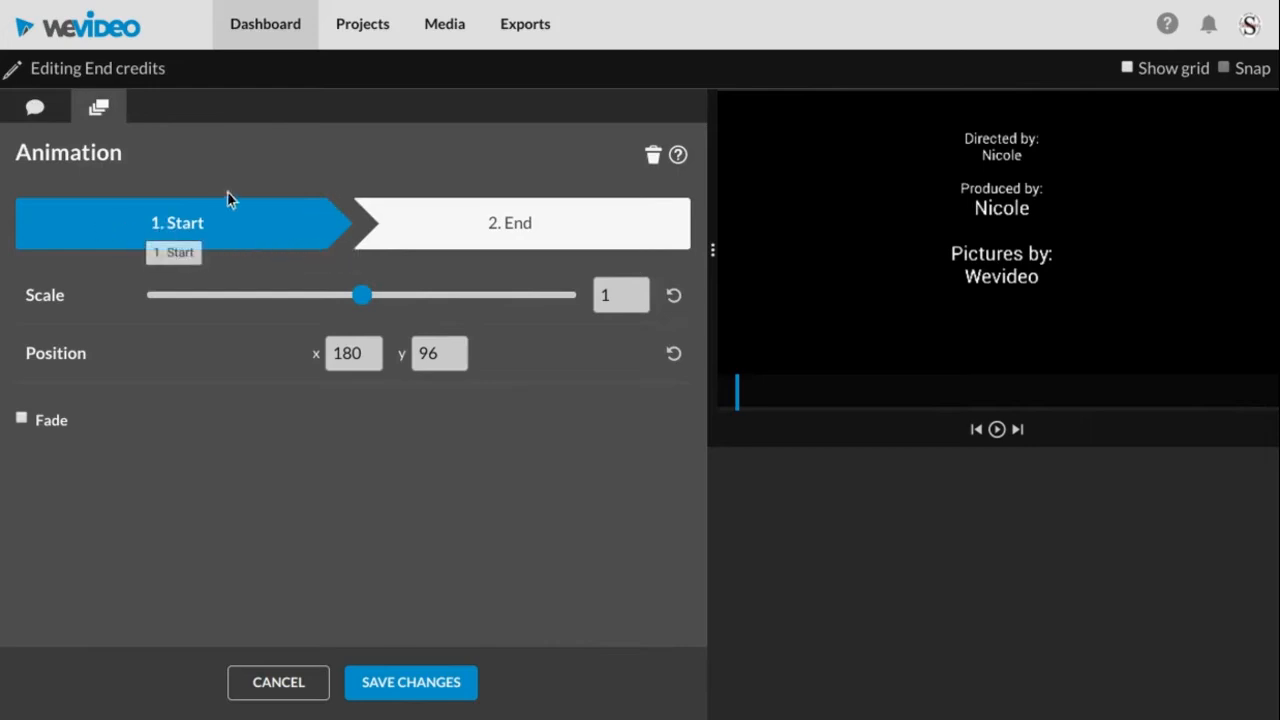
click(441, 225)
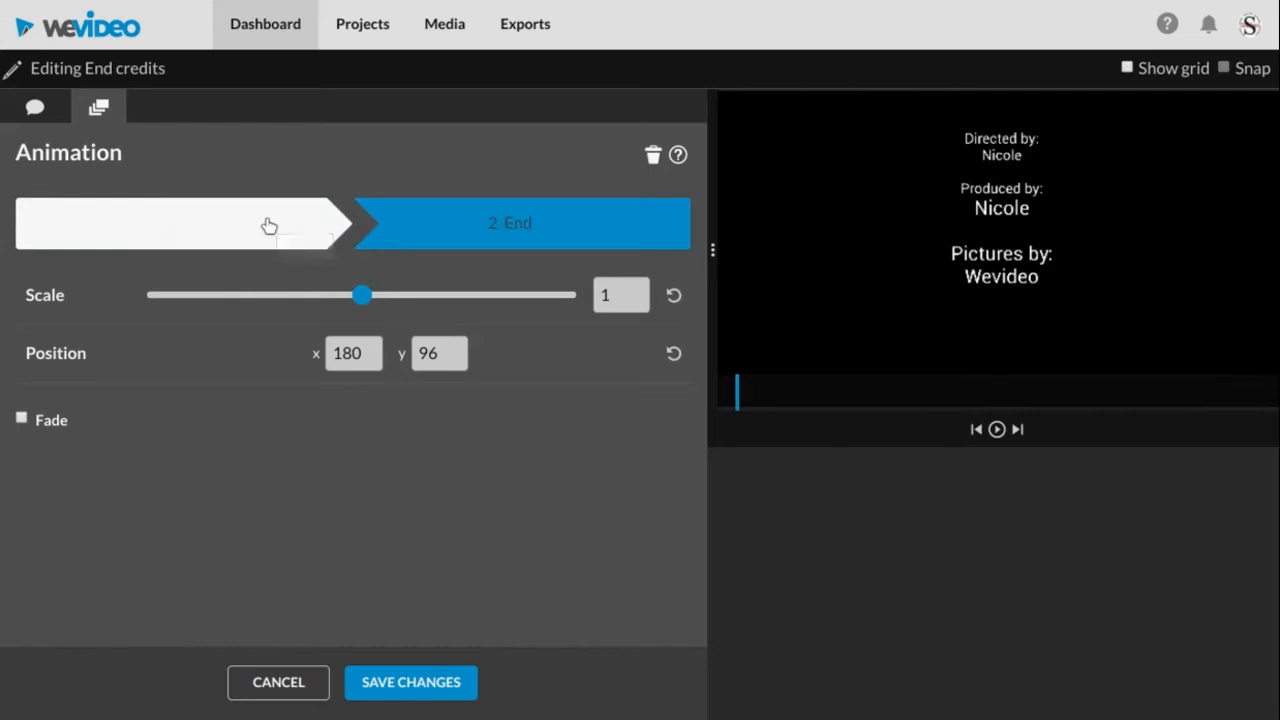
click(266, 224)
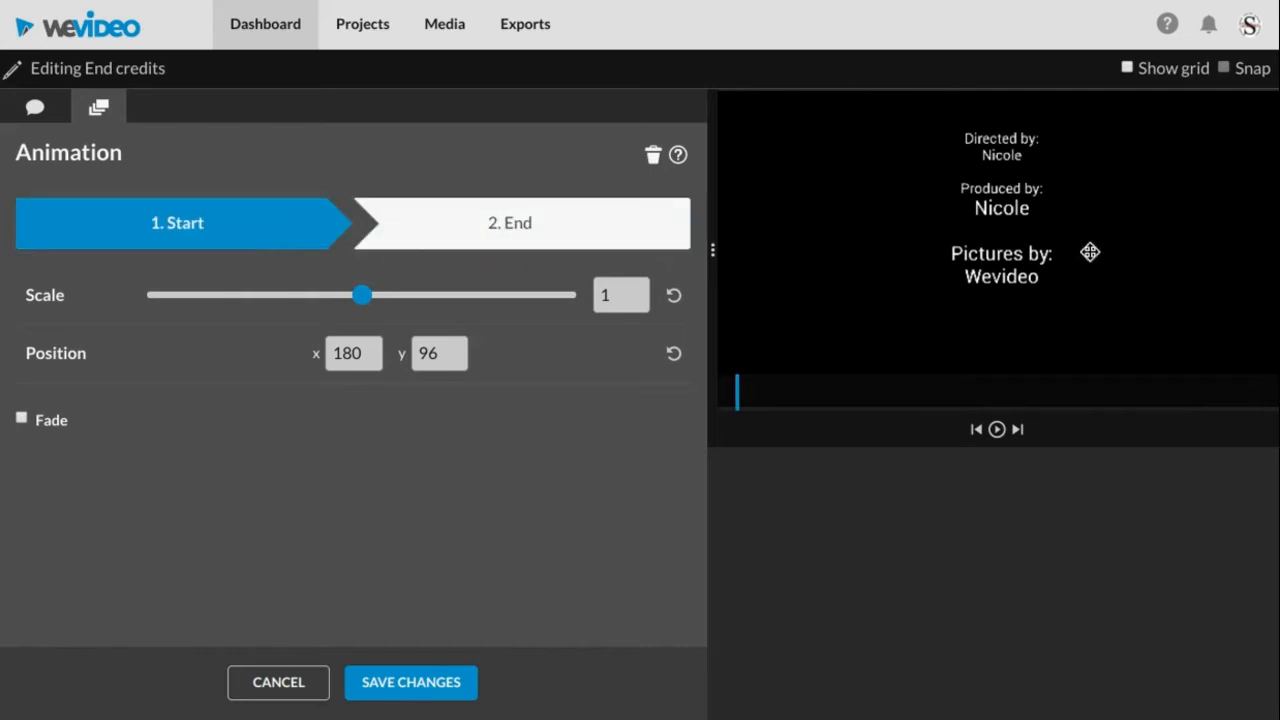
drag(1074, 283, 1068, 112)
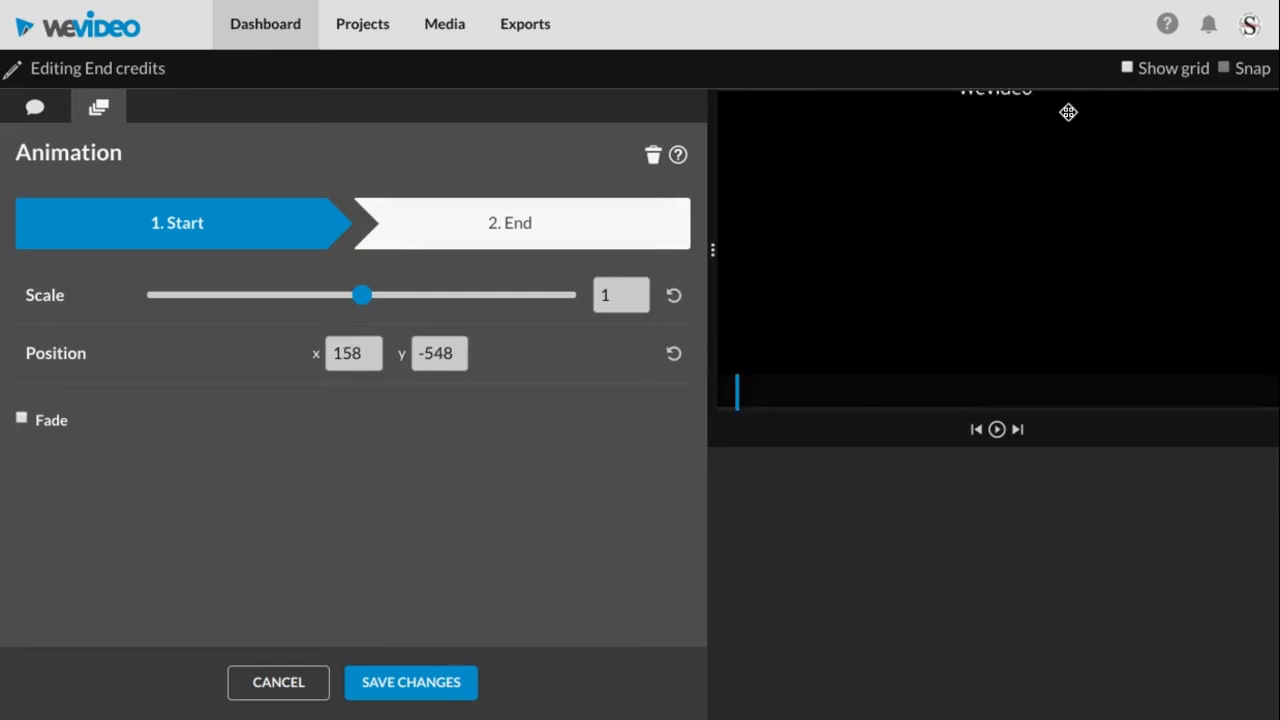
Set the credits animation's end position near the frame's lower edge, about x 243, y 976, then save and play the credits
click(514, 232)
drag(1087, 206, 1106, 464)
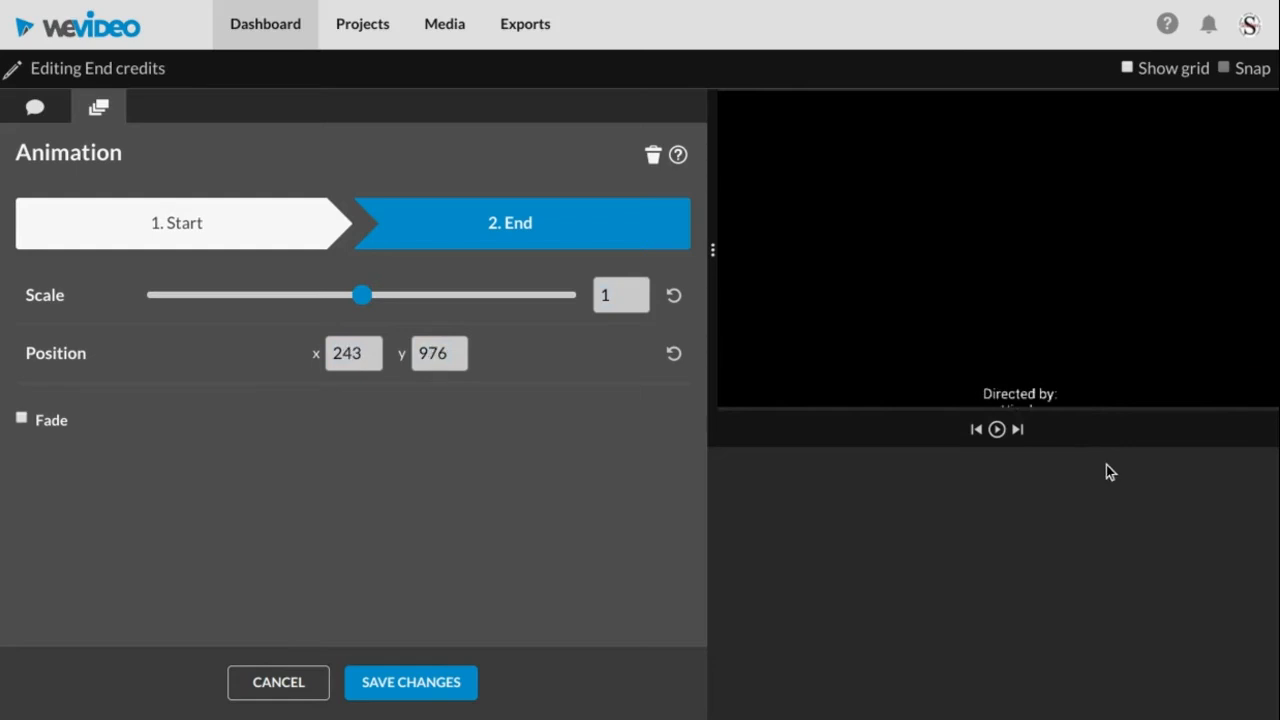
click(402, 688)
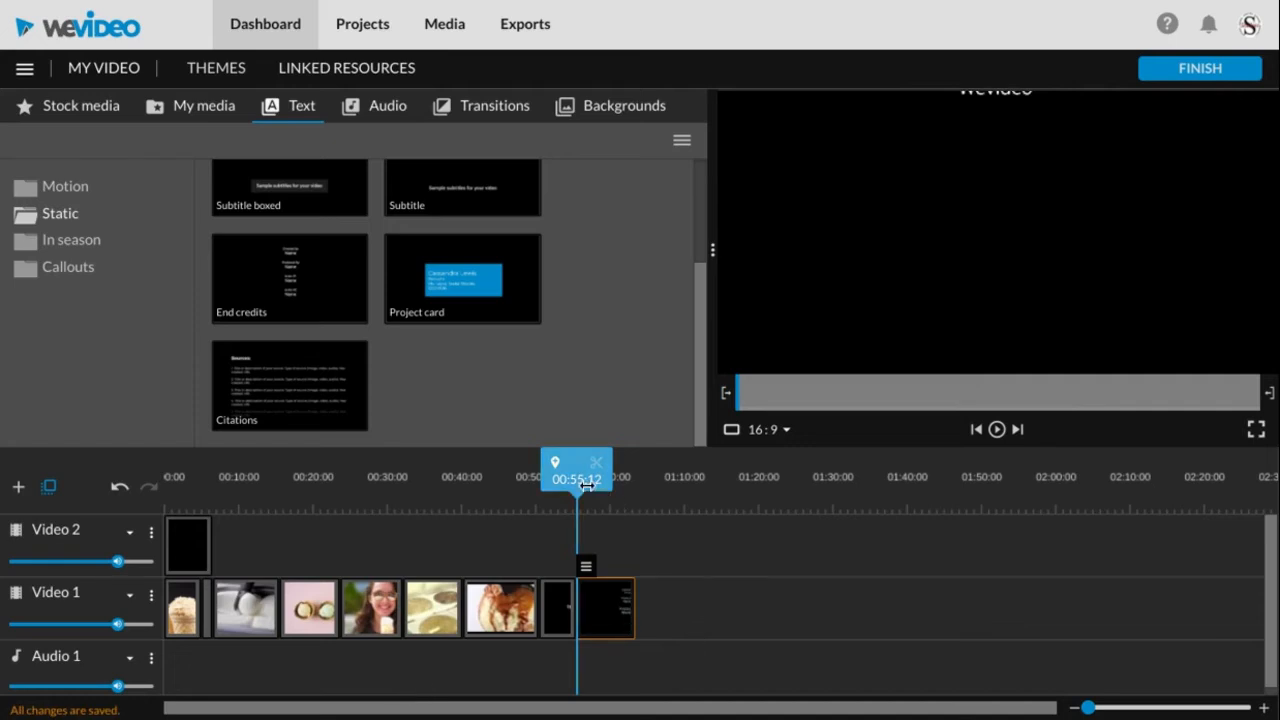
key(space)
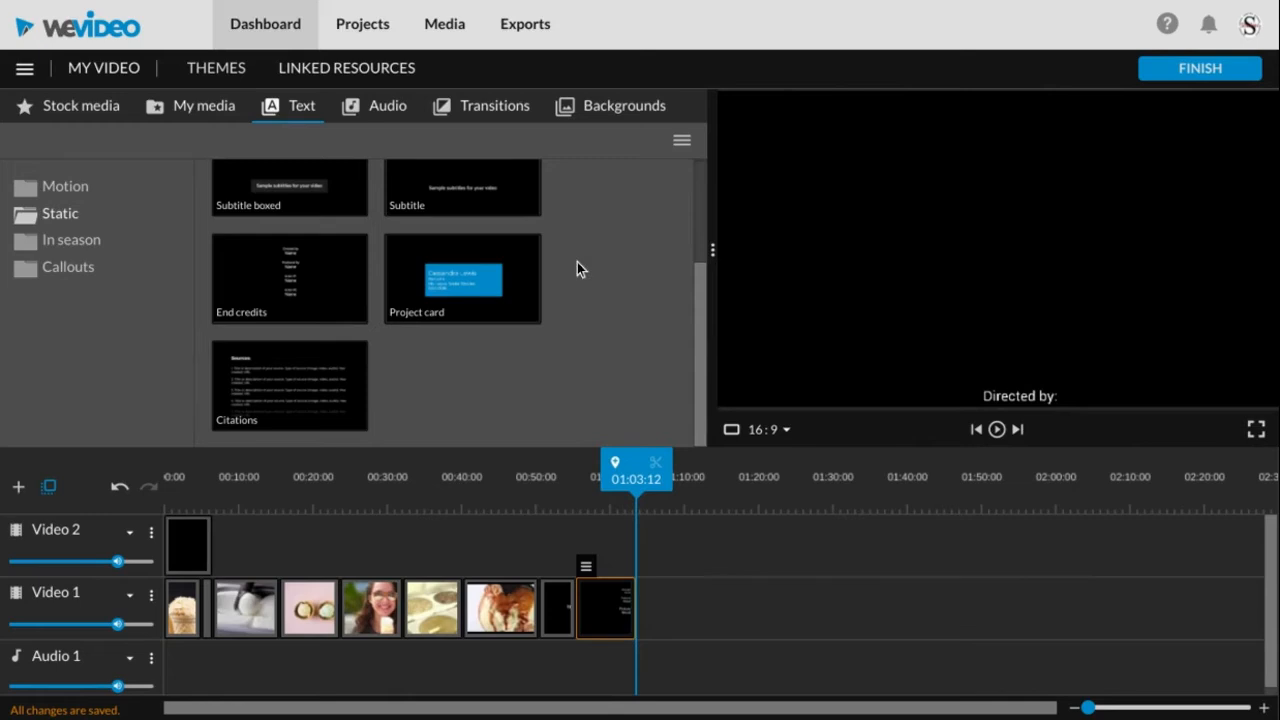
Browse the standard transitions and preview Cross blur, Puzzle Right, Mosaic, Parasol and Rainbow
click(447, 114)
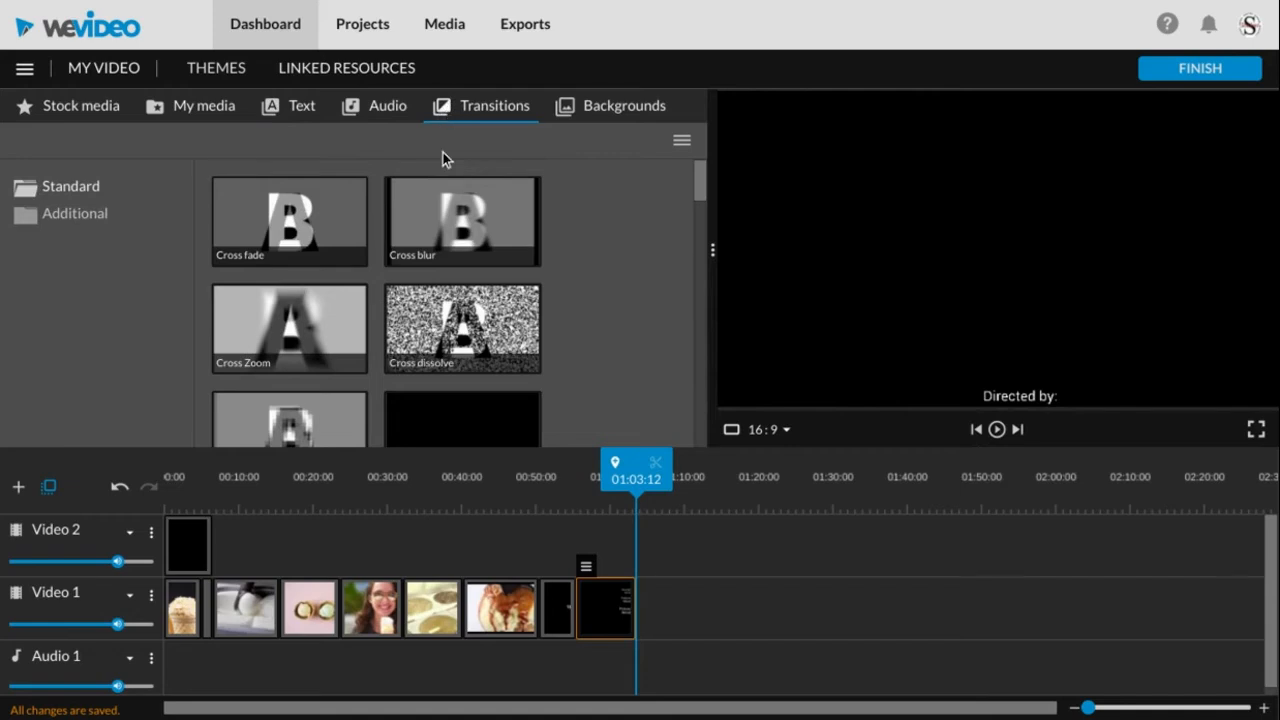
drag(628, 478, 340, 503)
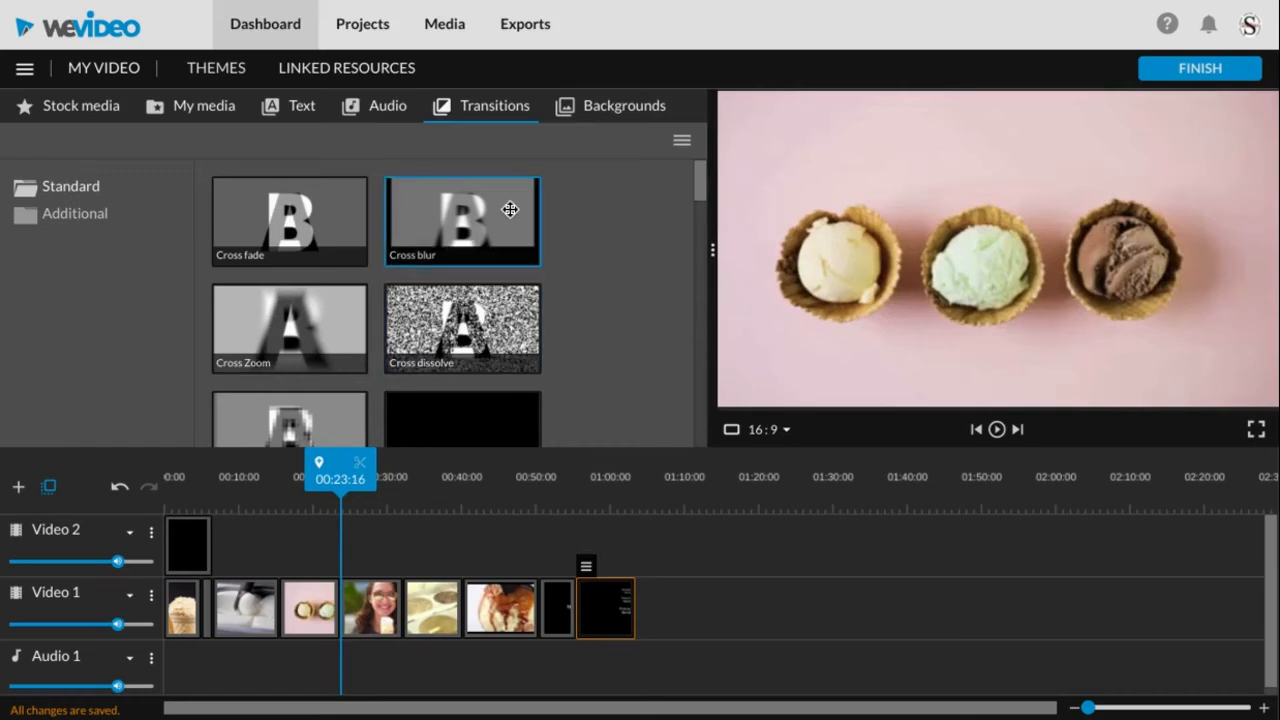
click(510, 209)
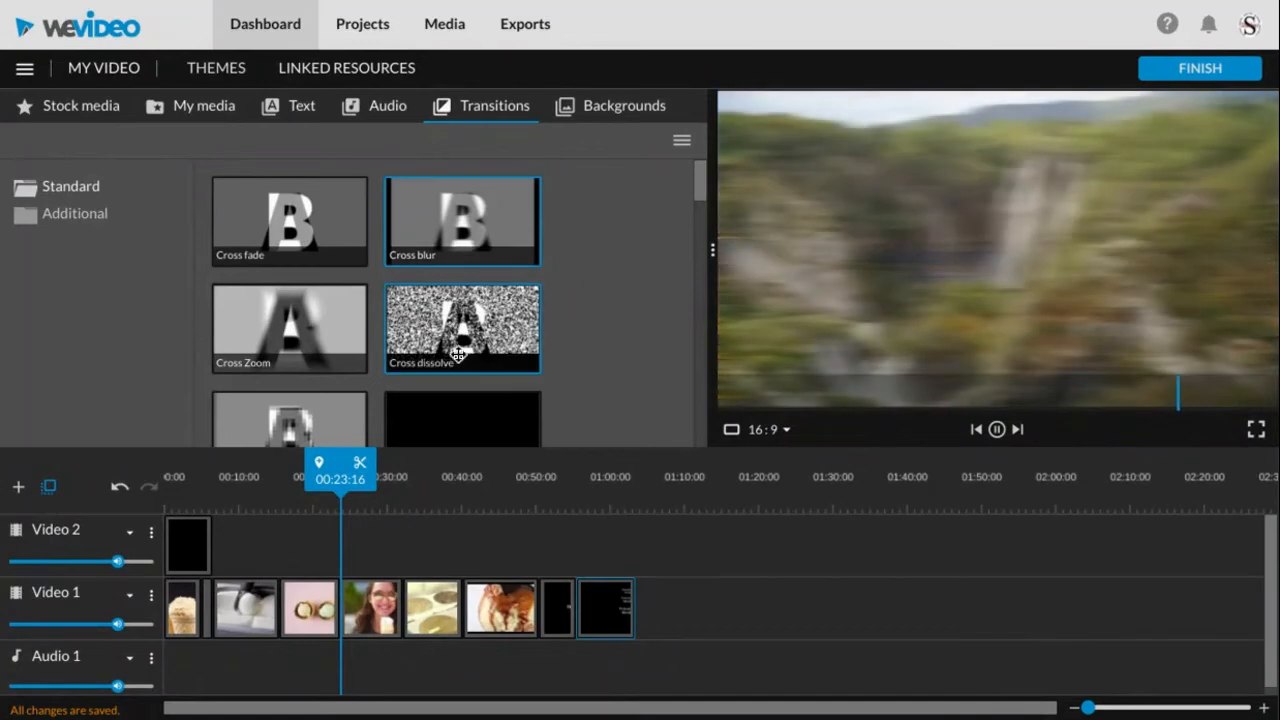
scroll(424, 323, down, 2)
scroll(424, 323, down, 3)
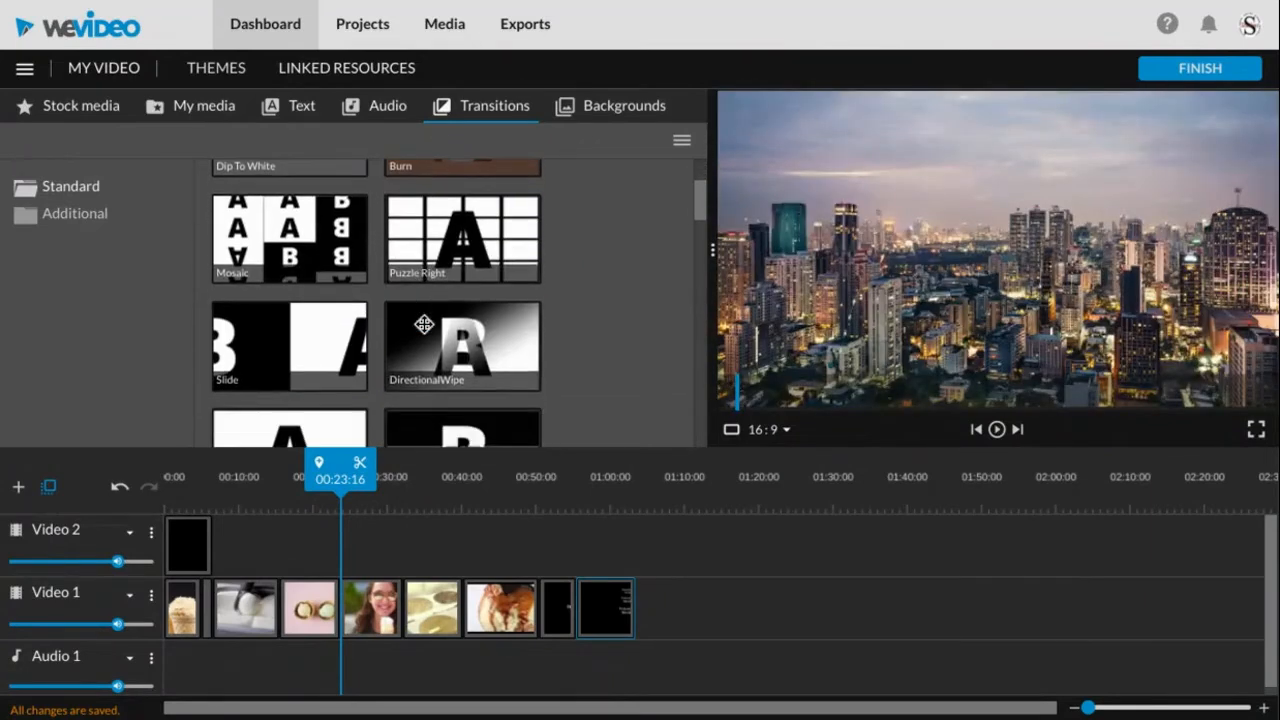
click(428, 276)
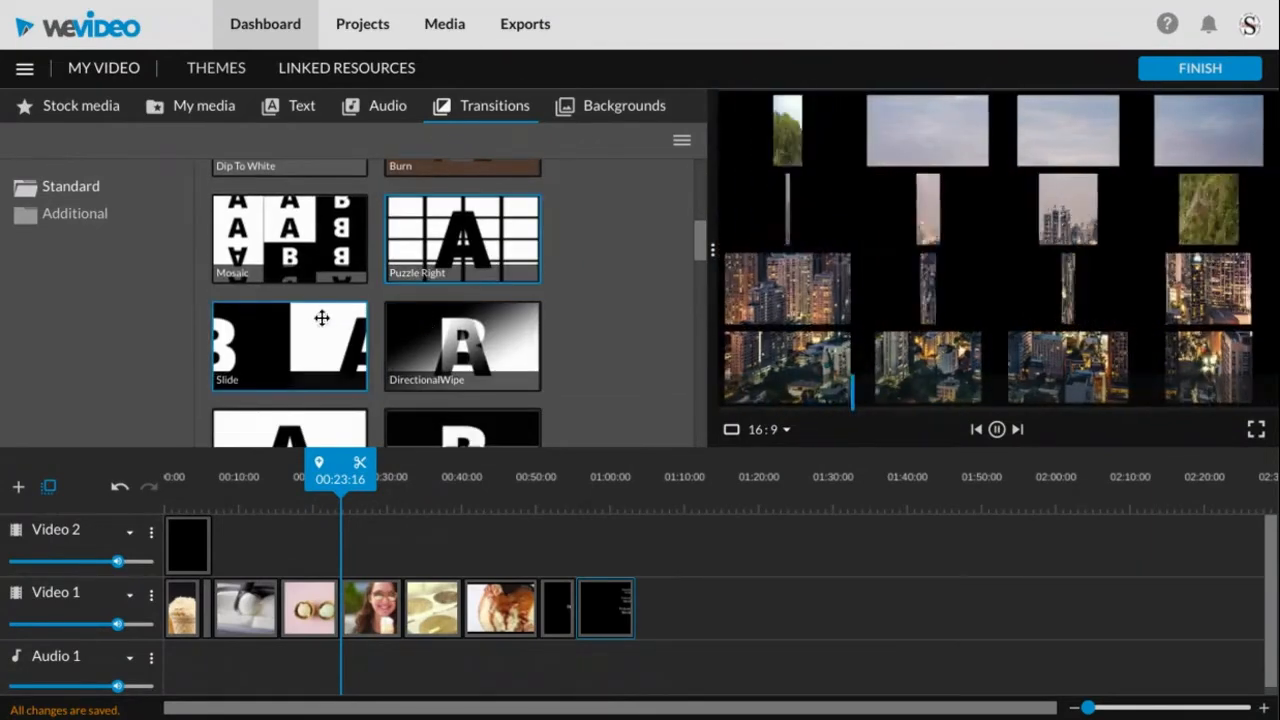
click(327, 258)
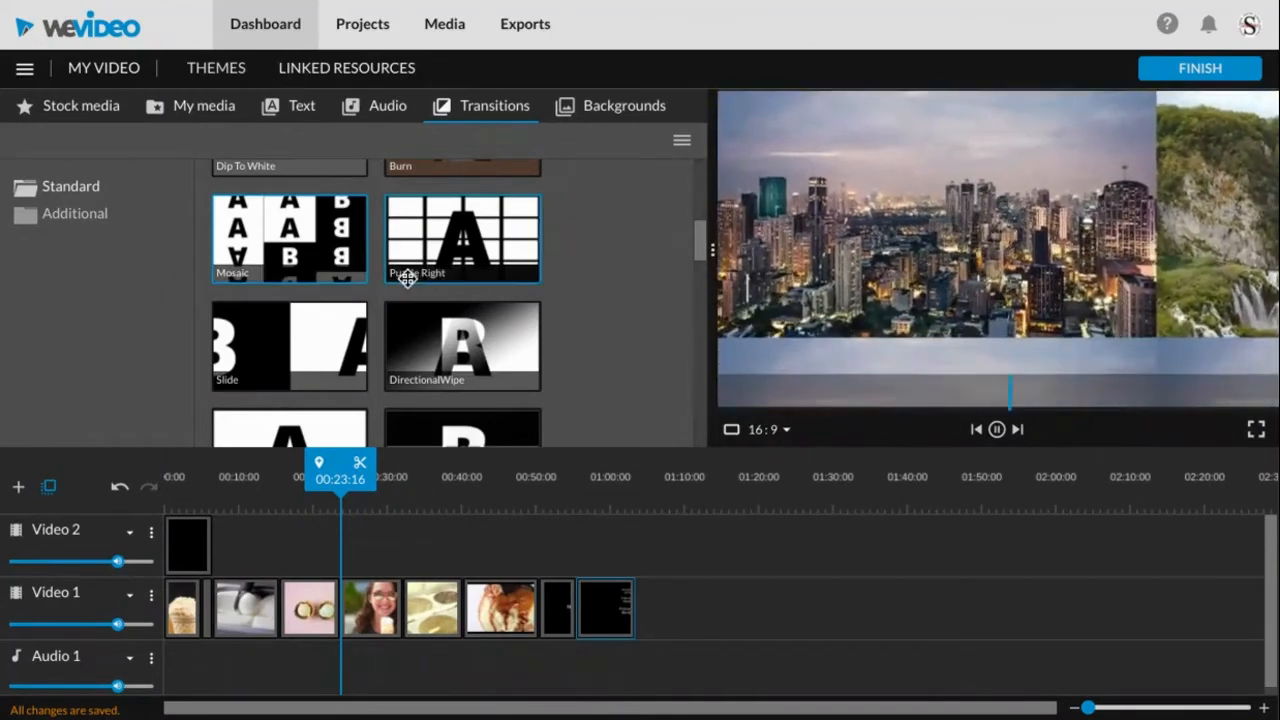
scroll(429, 440, down, 4)
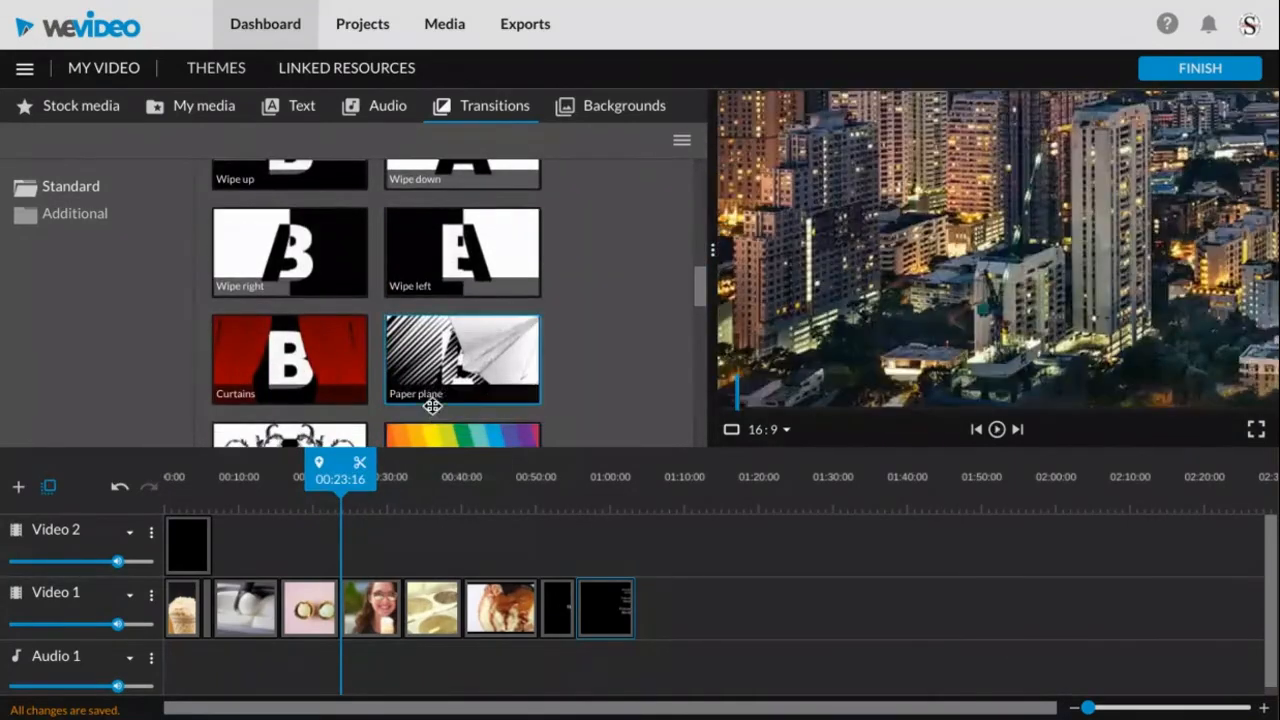
scroll(429, 403, down, 5)
click(440, 341)
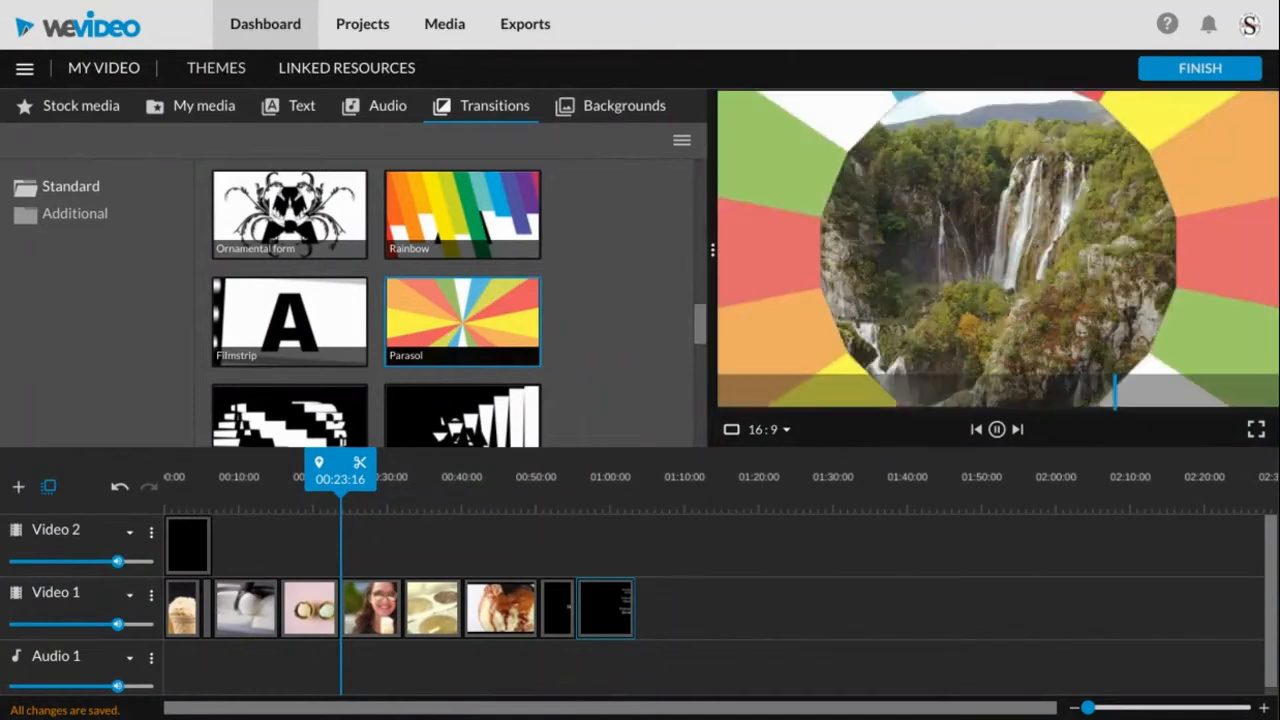
click(437, 224)
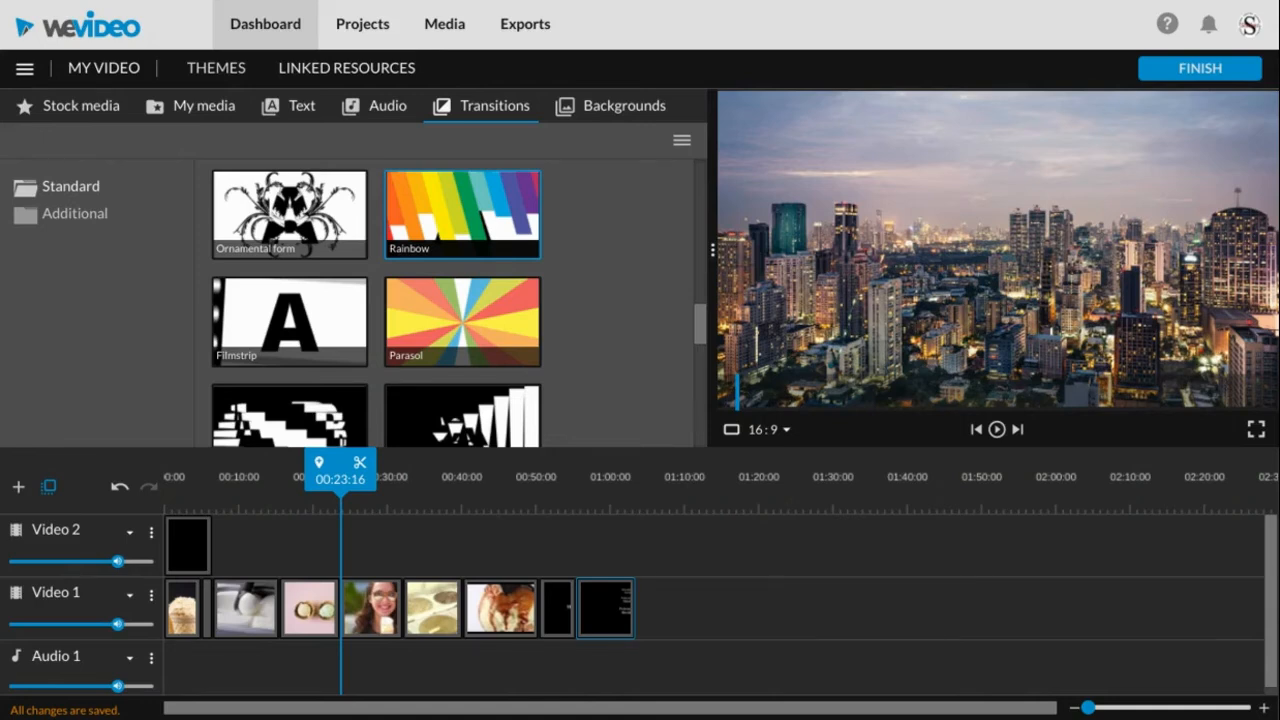
Place the Rainbow transition at each cut on Video 1 from 00:06:00 up to the "Thanks for watching!" title
drag(412, 324, 250, 608)
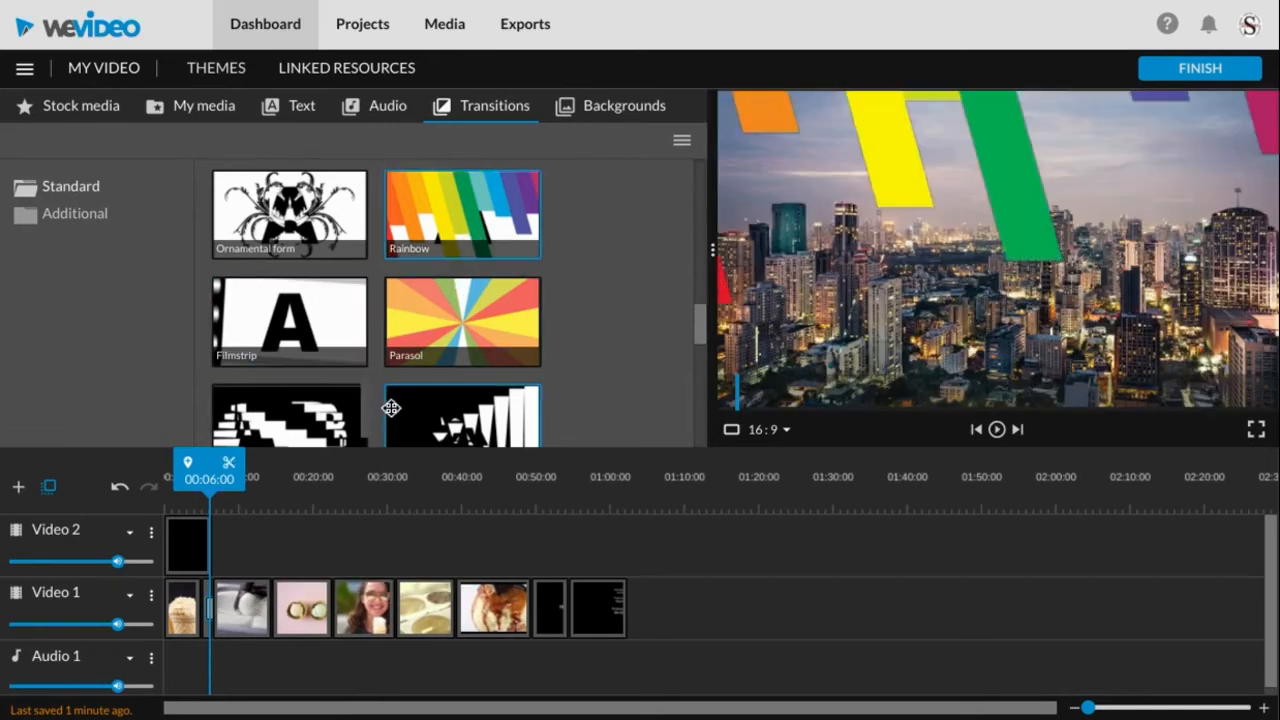
click(272, 554)
drag(304, 645, 307, 630)
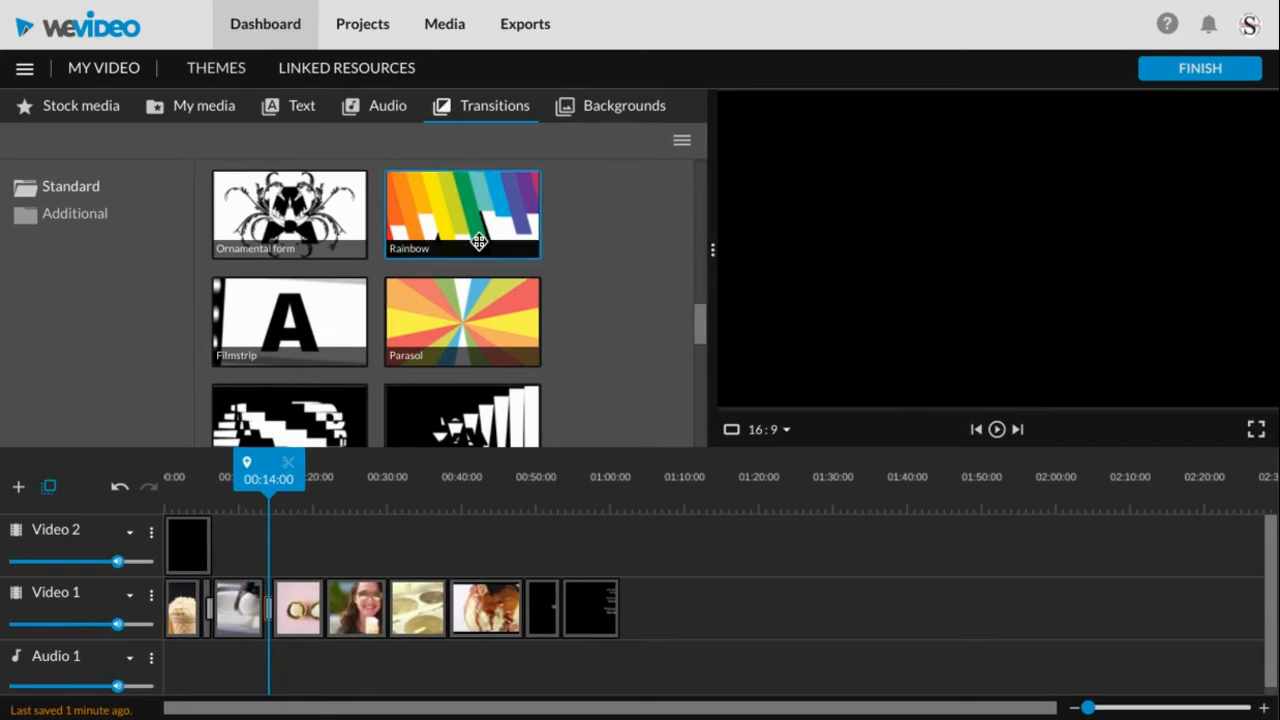
mouse_move(479, 242)
mouse_down()
mouse_move(366, 620)
mouse_move(366, 580)
mouse_move(391, 642)
mouse_move(383, 586)
mouse_move(391, 595)
mouse_up()
drag(449, 217, 447, 598)
mouse_move(468, 245)
mouse_down()
mouse_move(457, 223)
mouse_move(480, 503)
mouse_move(514, 603)
mouse_up()
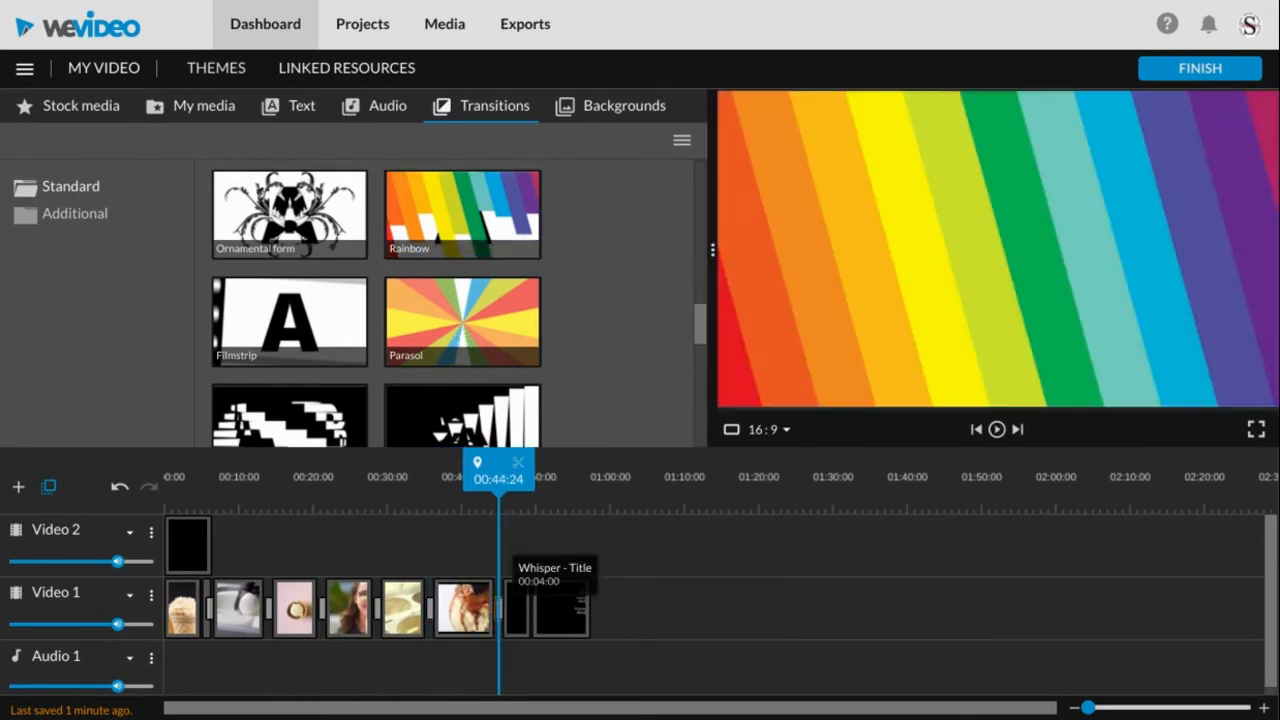
Preview the Dip To White transition and place it between the "Thanks for watching!" title and the End credits
scroll(392, 311, up, 10)
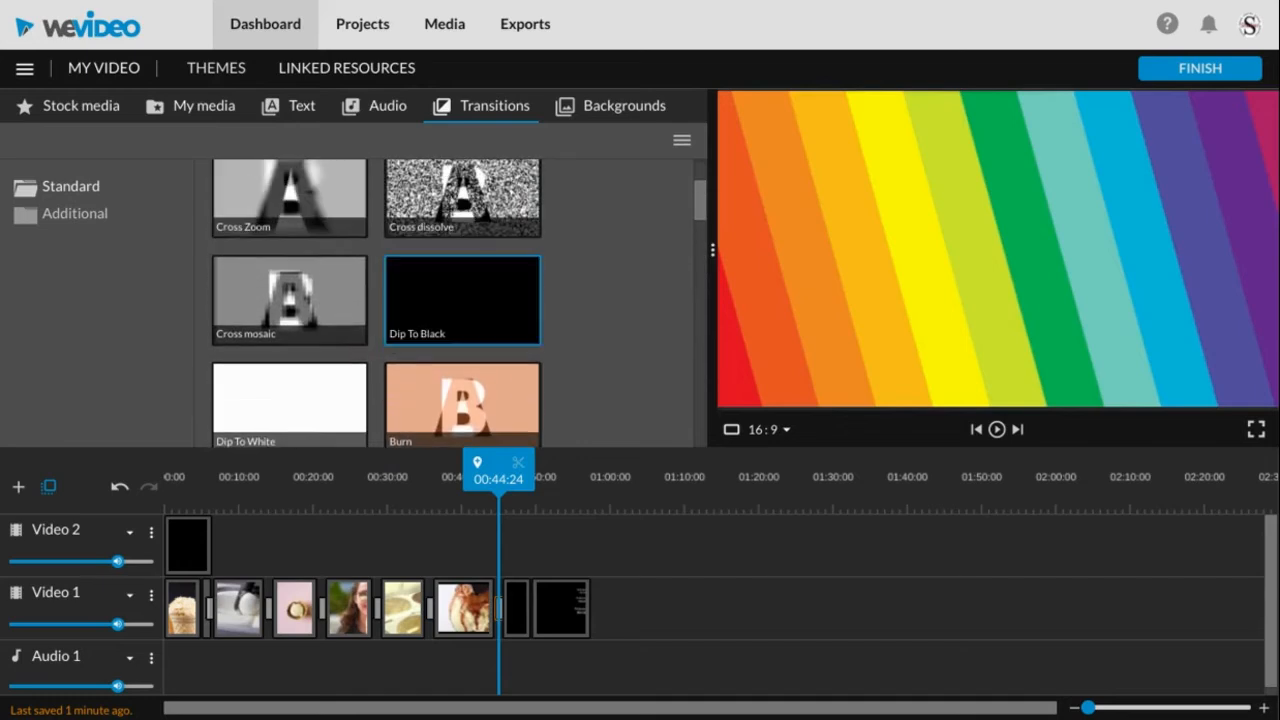
click(321, 385)
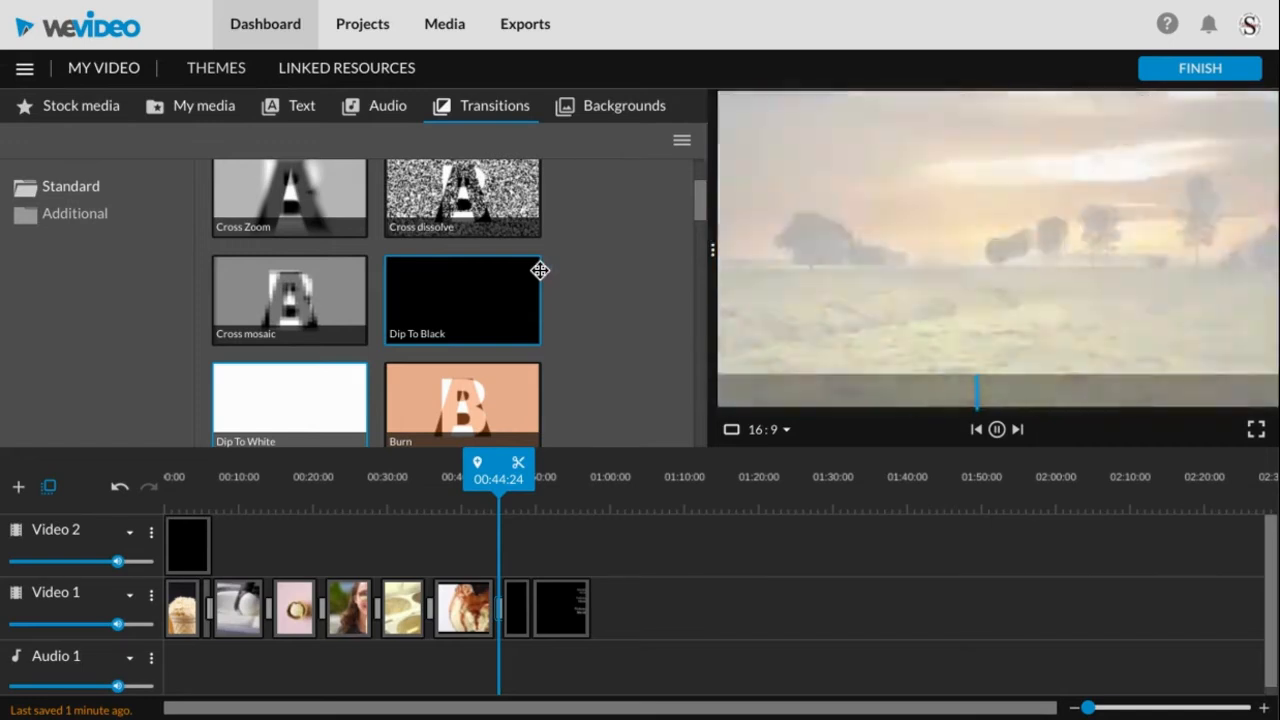
drag(266, 400, 548, 605)
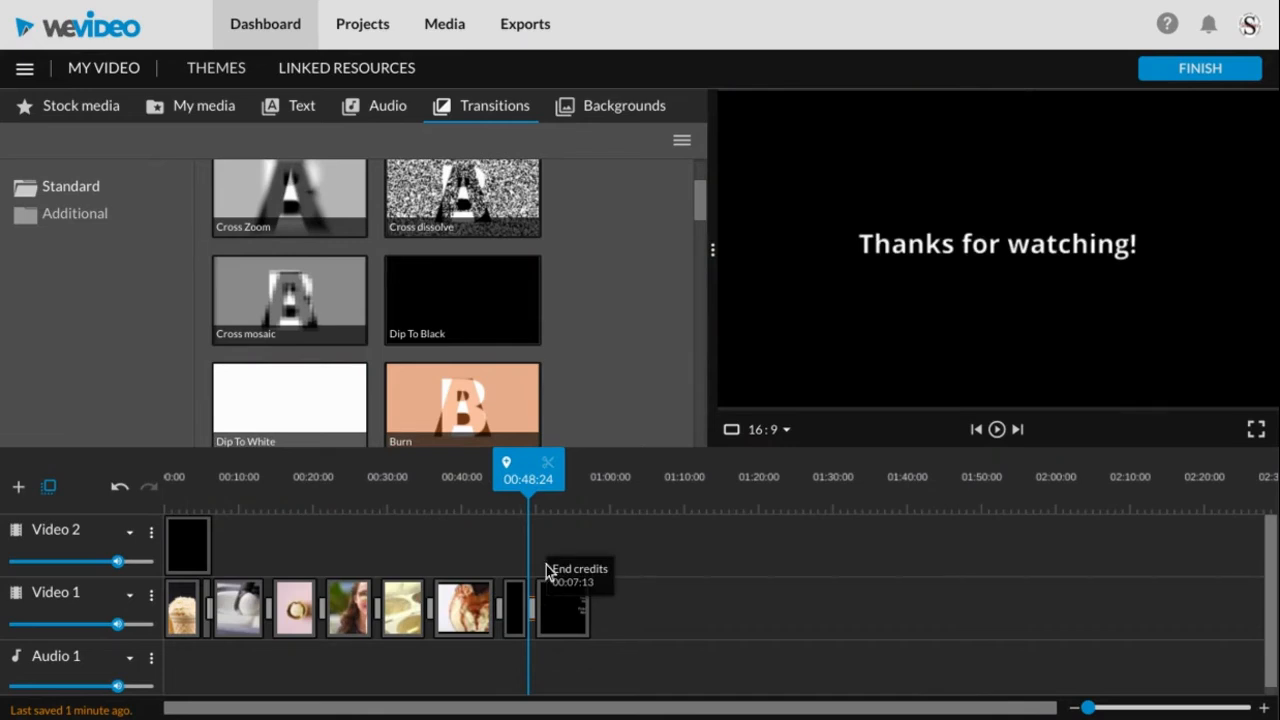
Play the last ice cream clip, the closing title and the end credits to check their transitions
drag(534, 497, 420, 500)
key(space)
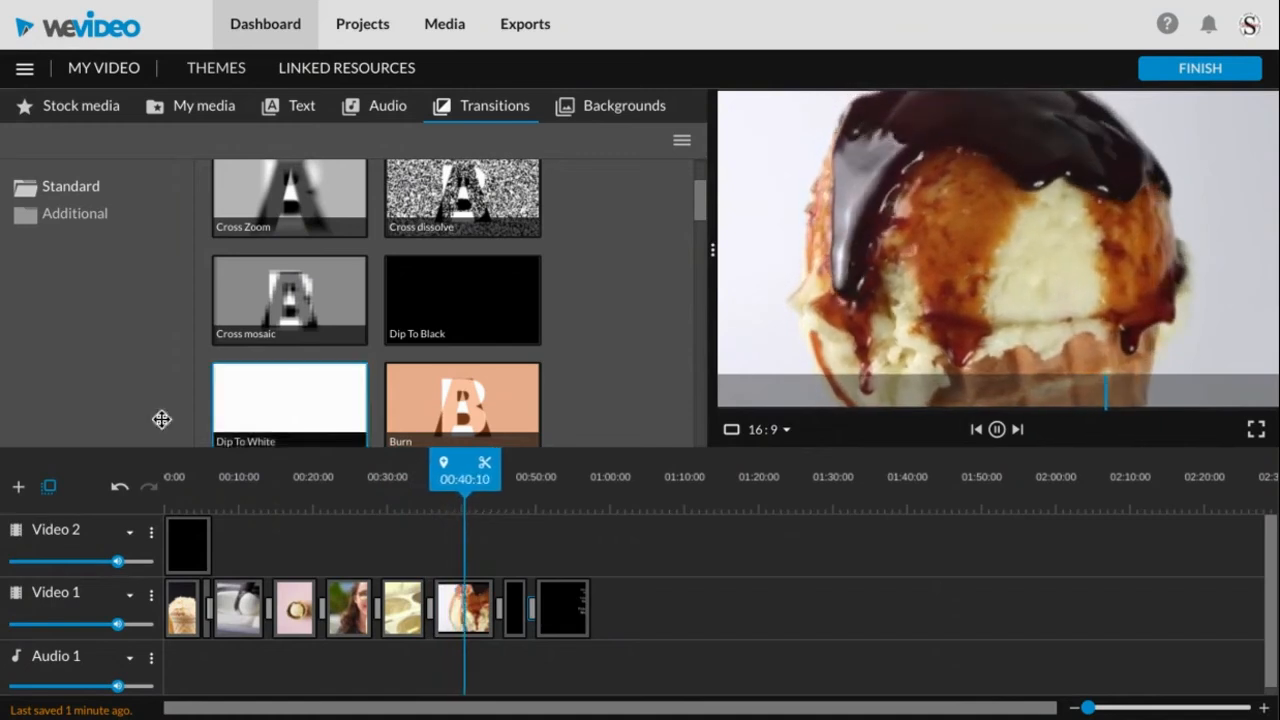
drag(466, 498, 508, 482)
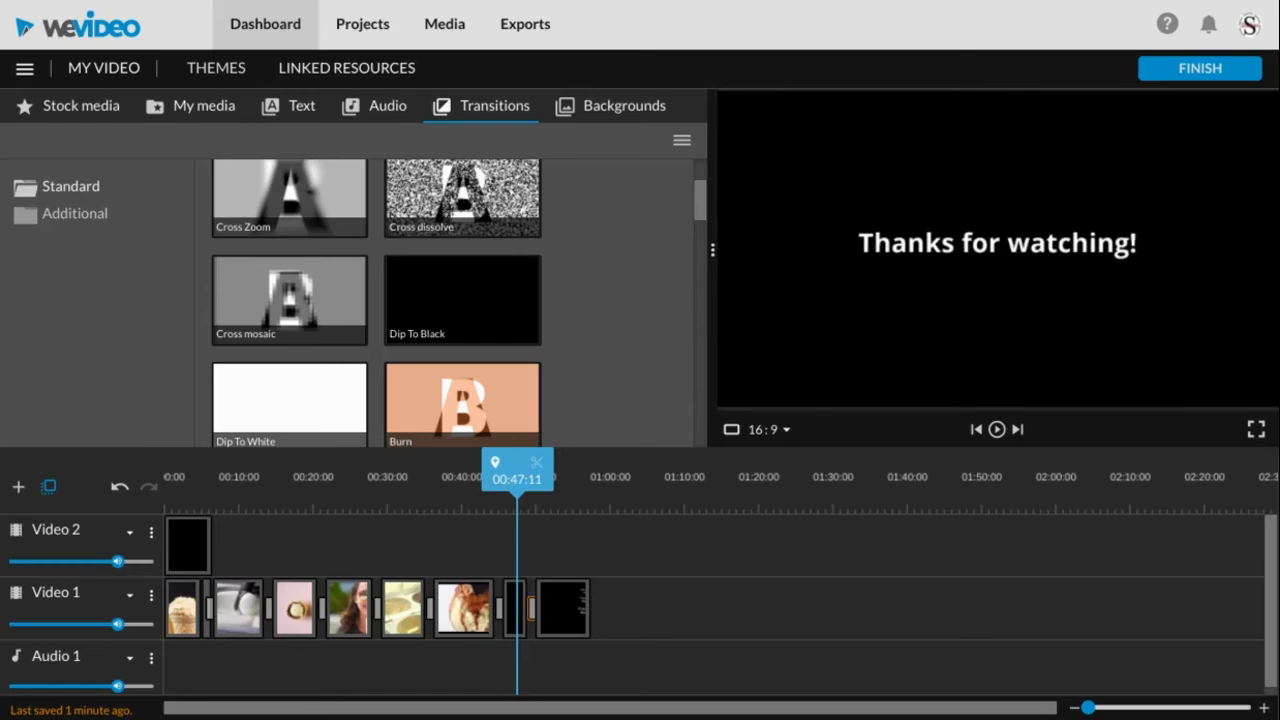
key(space)
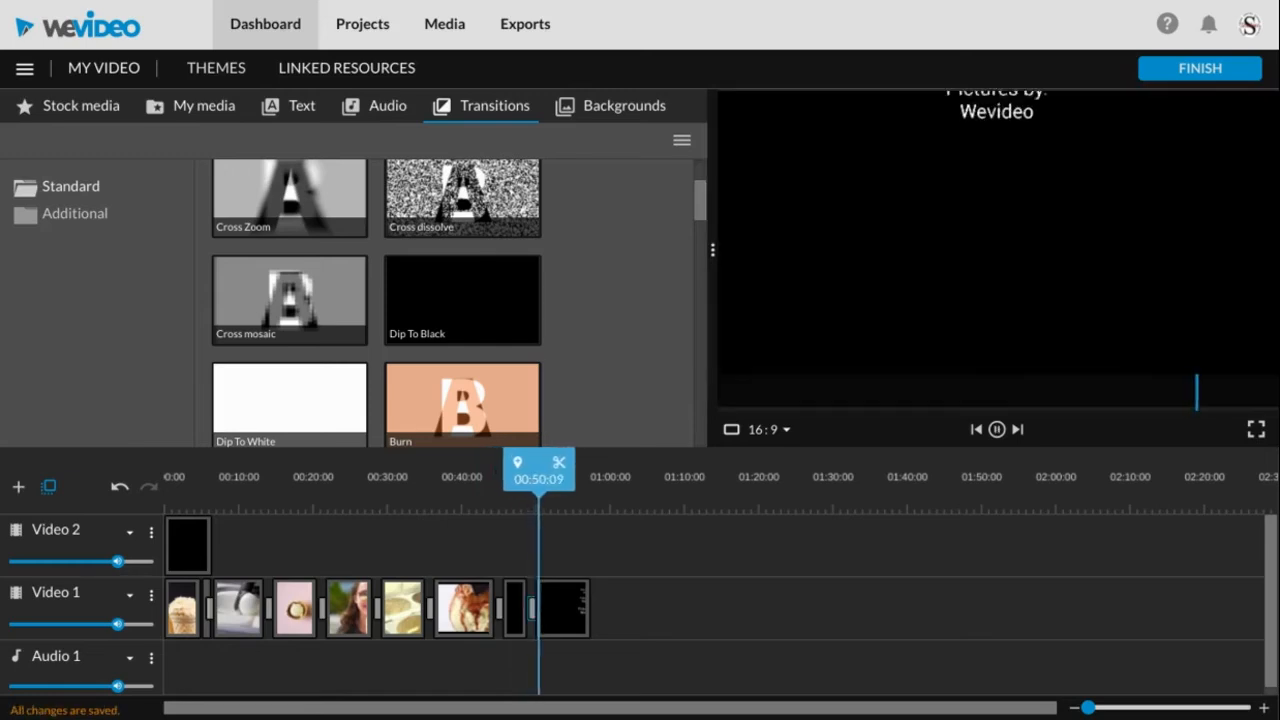
click(997, 429)
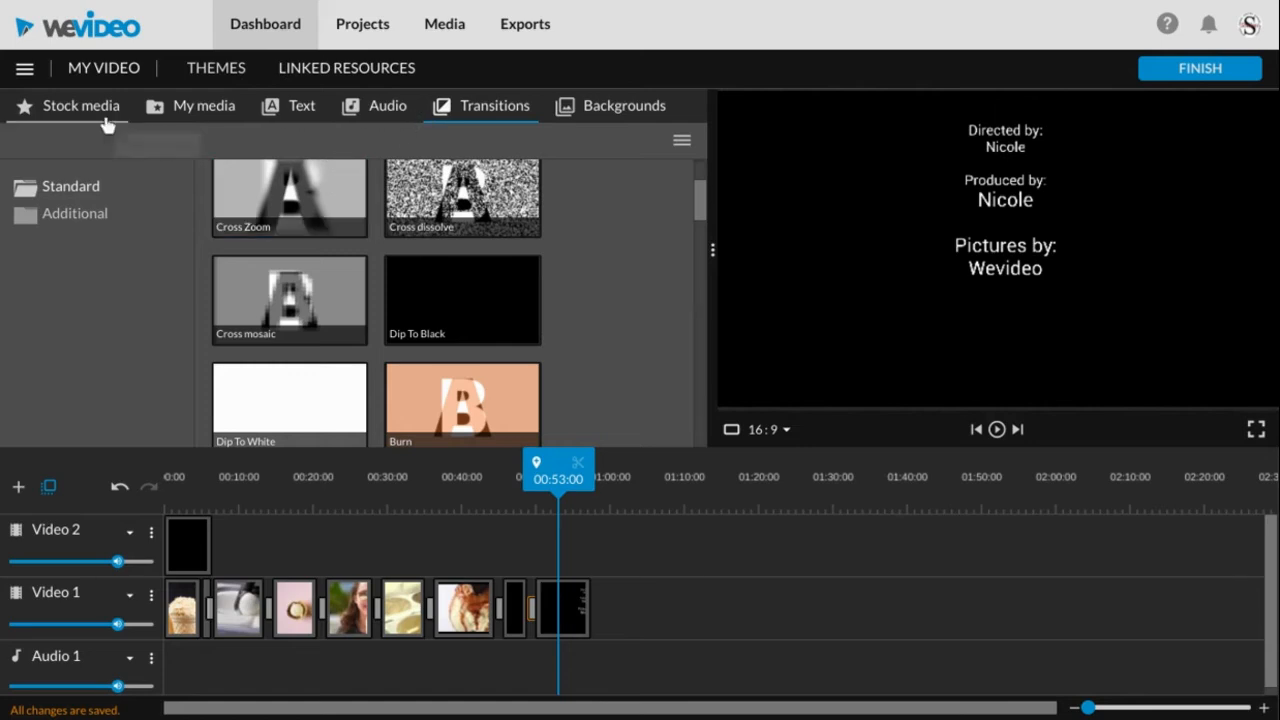
Listen to the free Inspiration and Moment Of Inspiration tracks, and add Moment Of Inspiration to the start of Audio 1
click(381, 110)
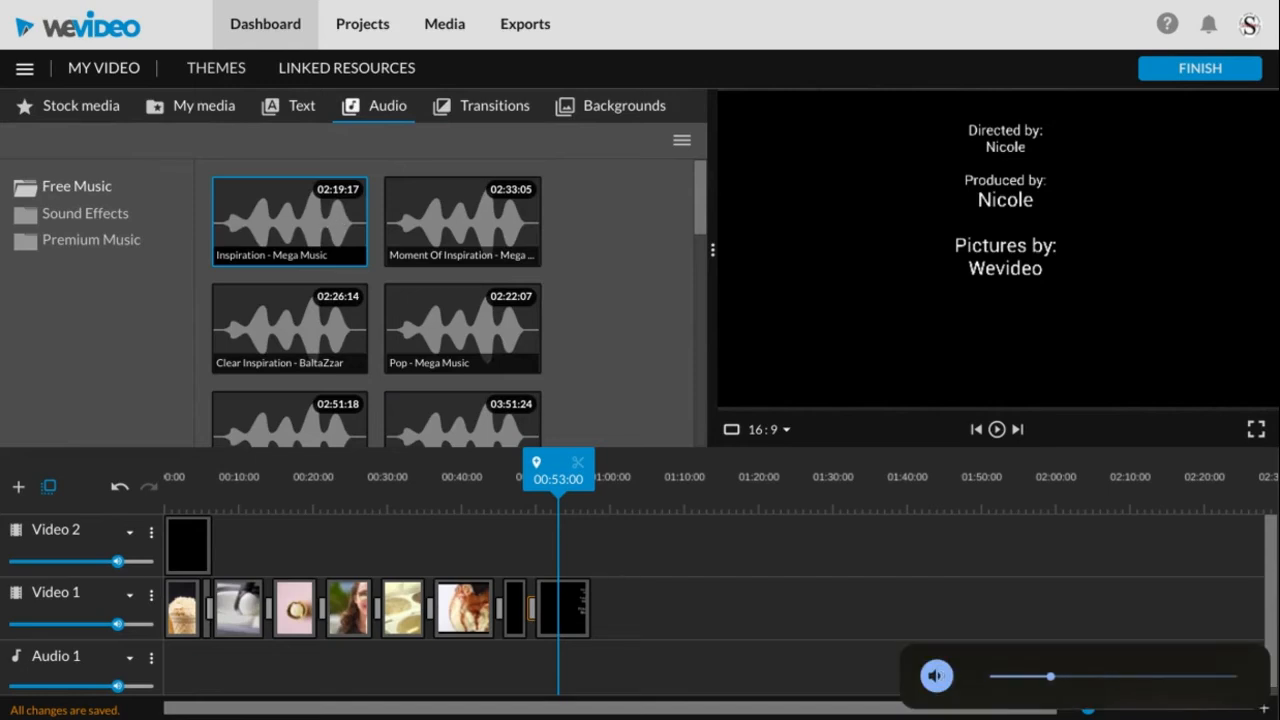
click(320, 222)
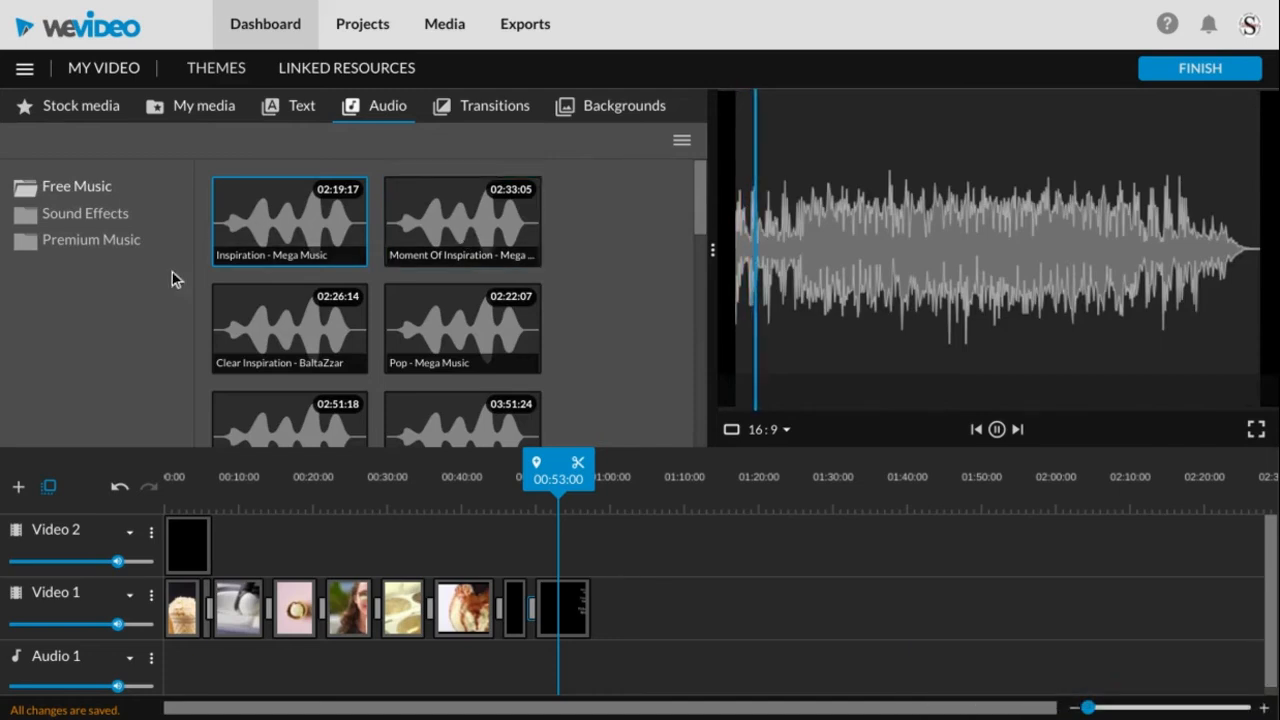
click(483, 209)
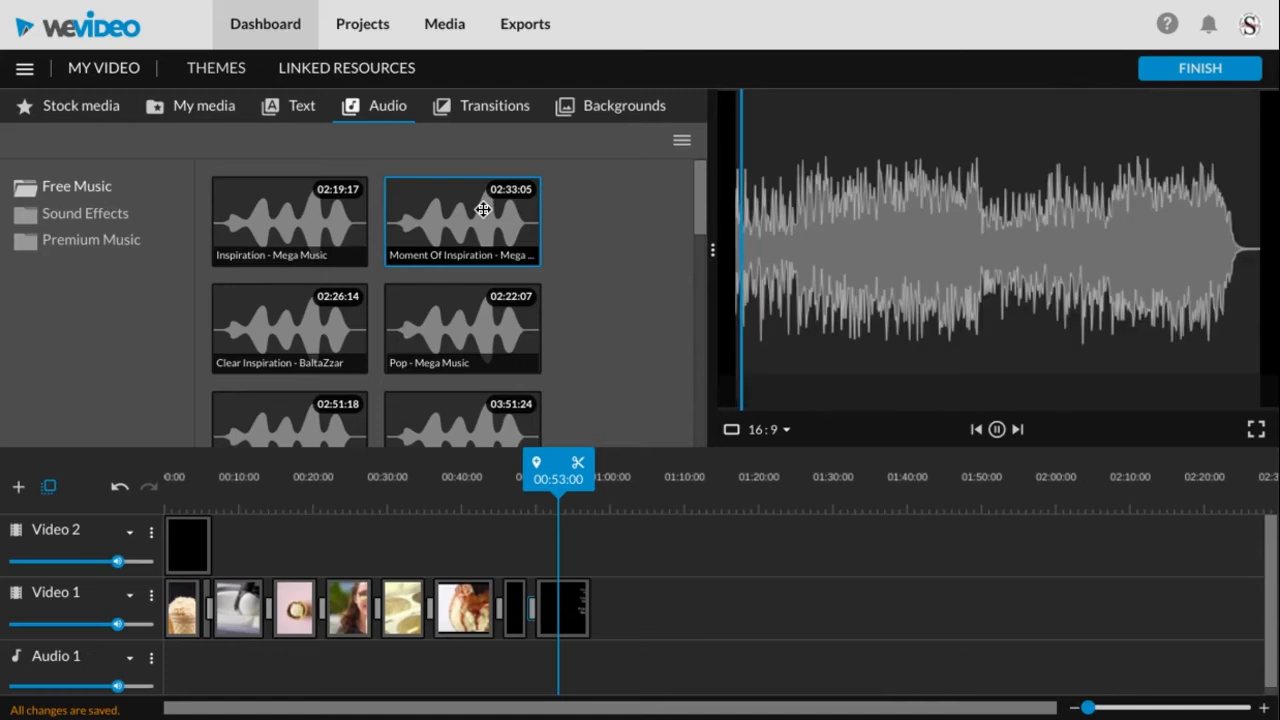
drag(463, 231, 186, 651)
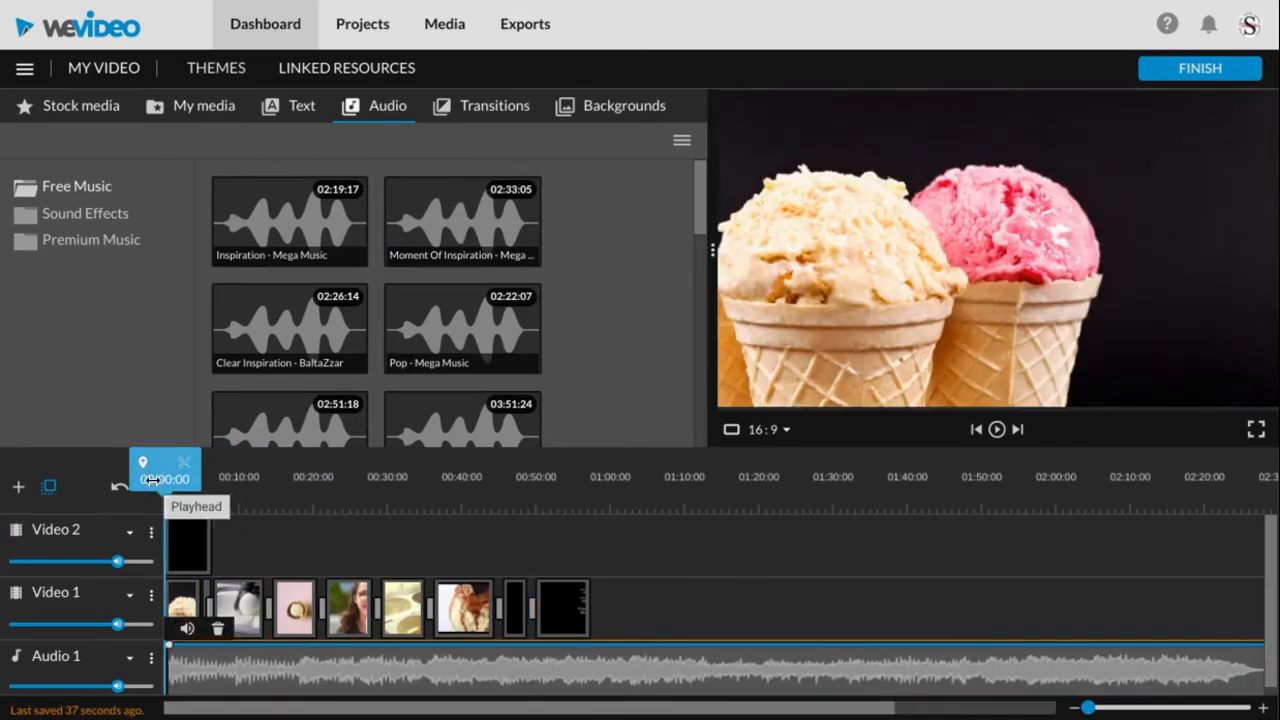
Split the music on Audio 1 at 00:57:14, where the End credits finish, and remove the excess part
click(703, 549)
drag(656, 558, 581, 553)
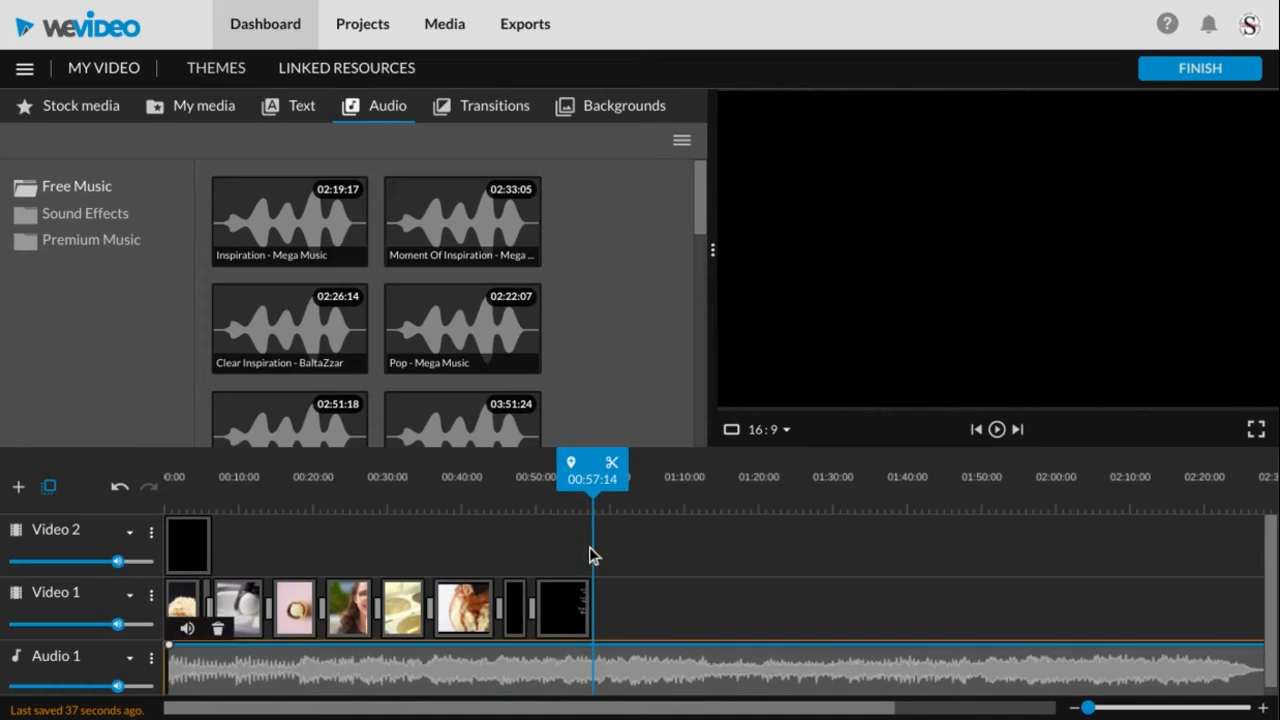
click(614, 463)
drag(705, 664, 752, 266)
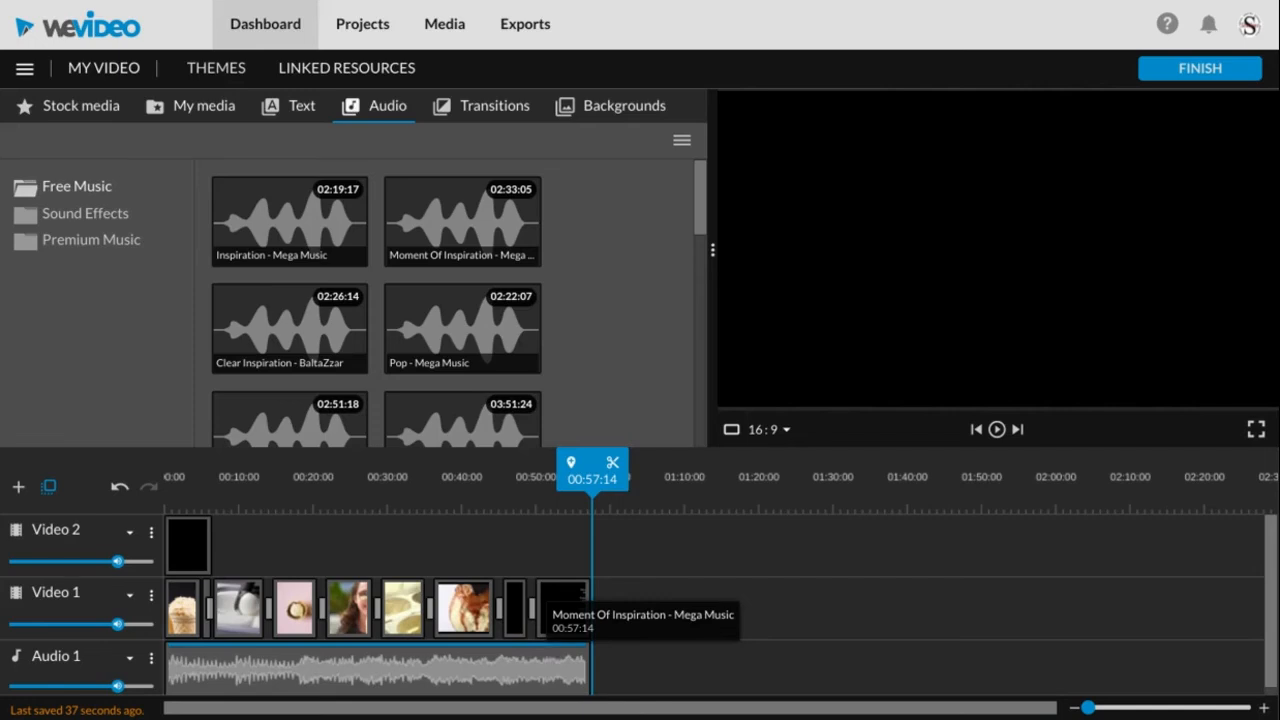
Fade the music out from about 00:53:21 to 0% volume at its end, and play the ending from 00:53:00 to check it
click(564, 646)
click(564, 646)
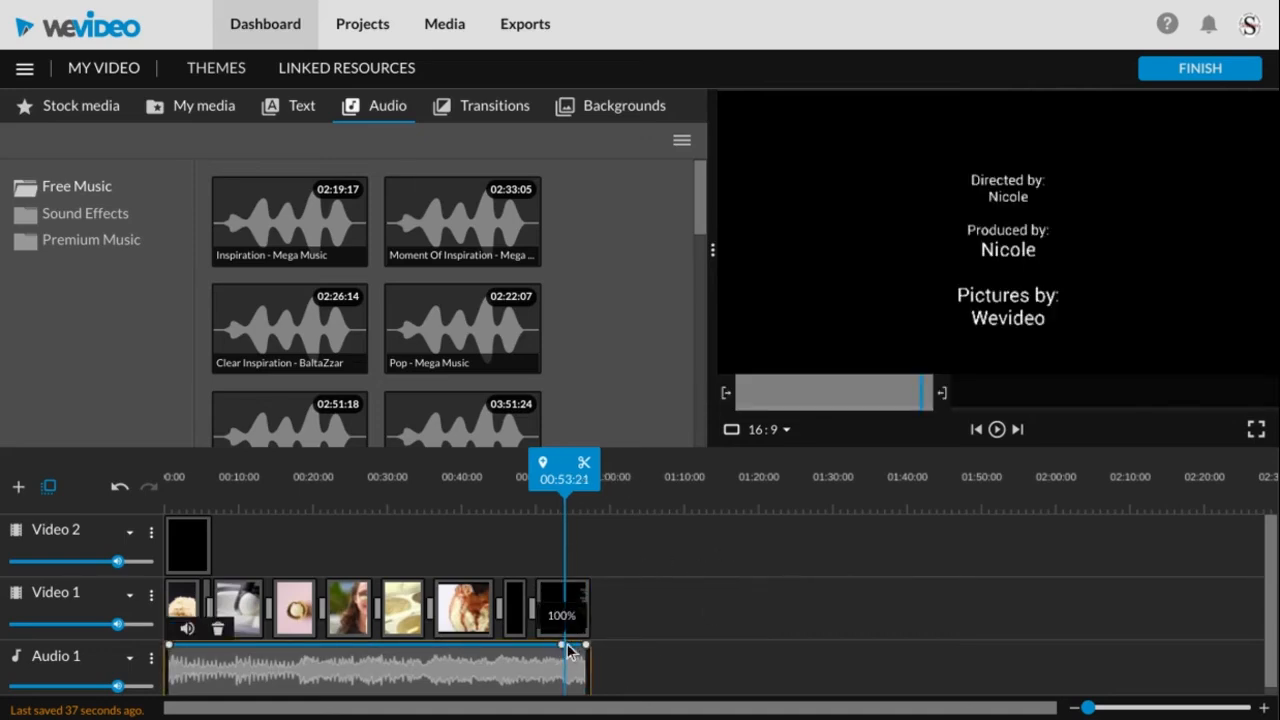
drag(565, 651, 574, 708)
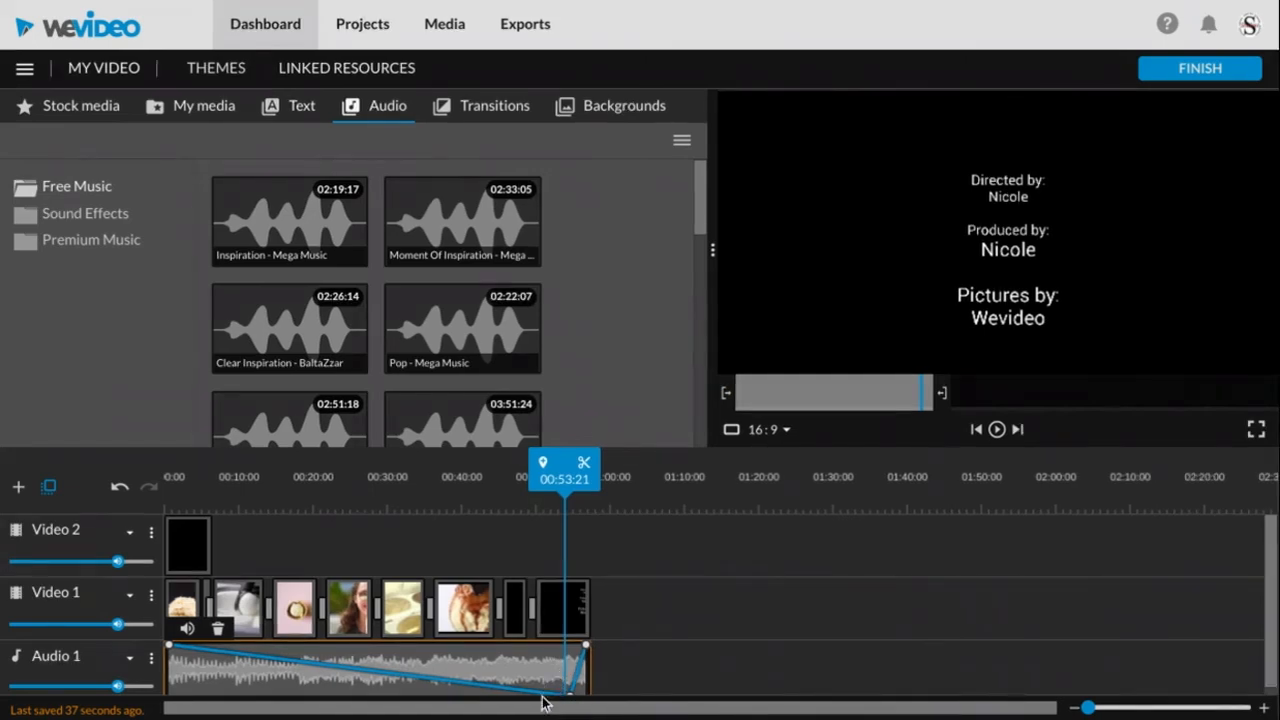
drag(543, 697, 571, 632)
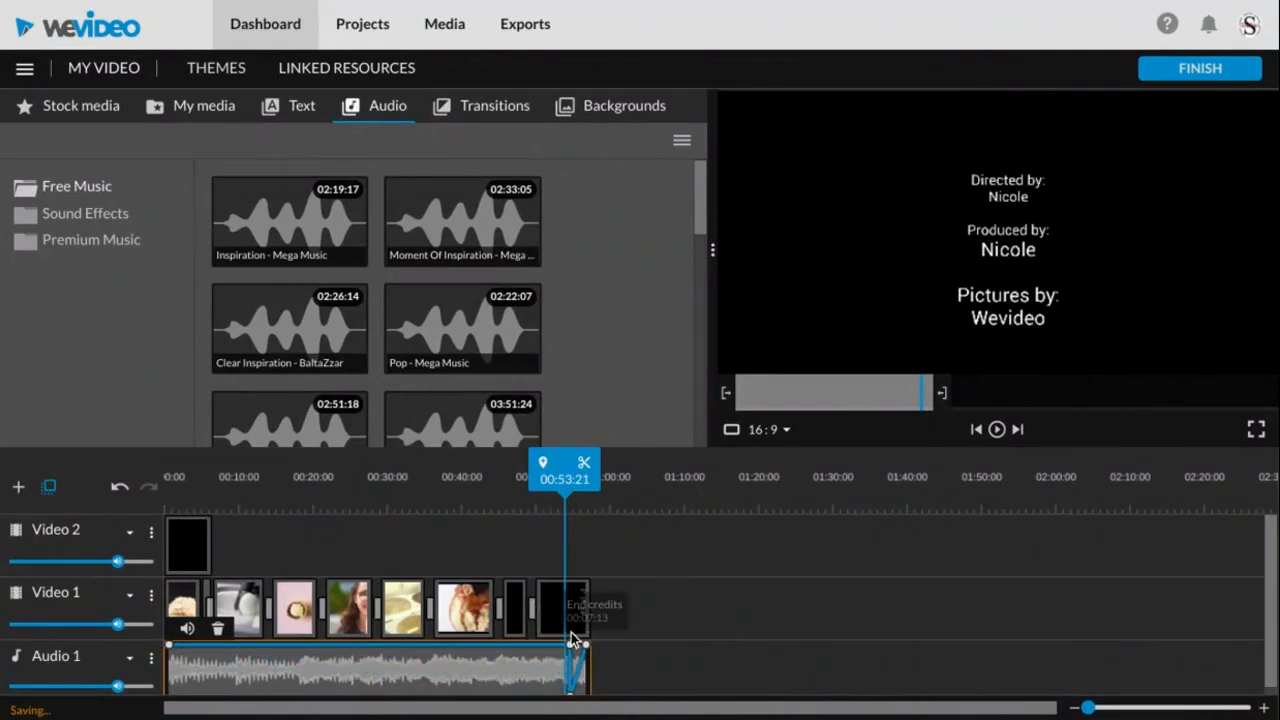
drag(585, 645, 599, 704)
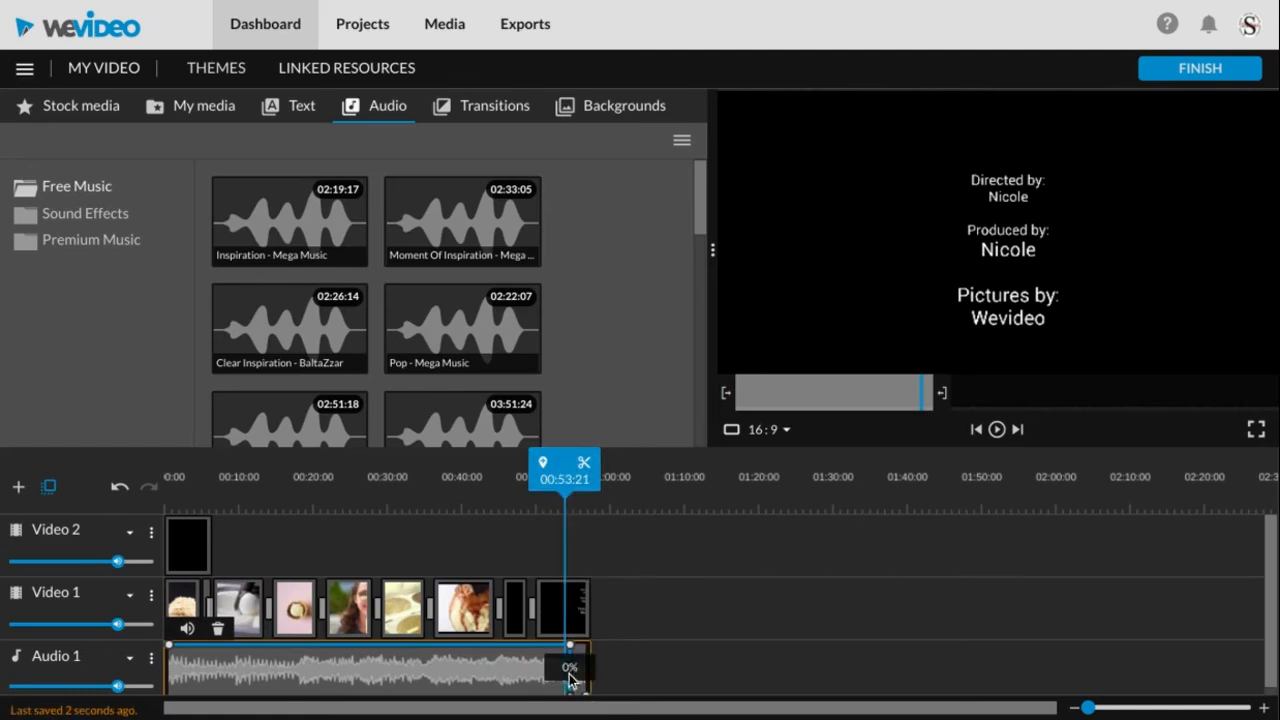
drag(570, 652, 597, 707)
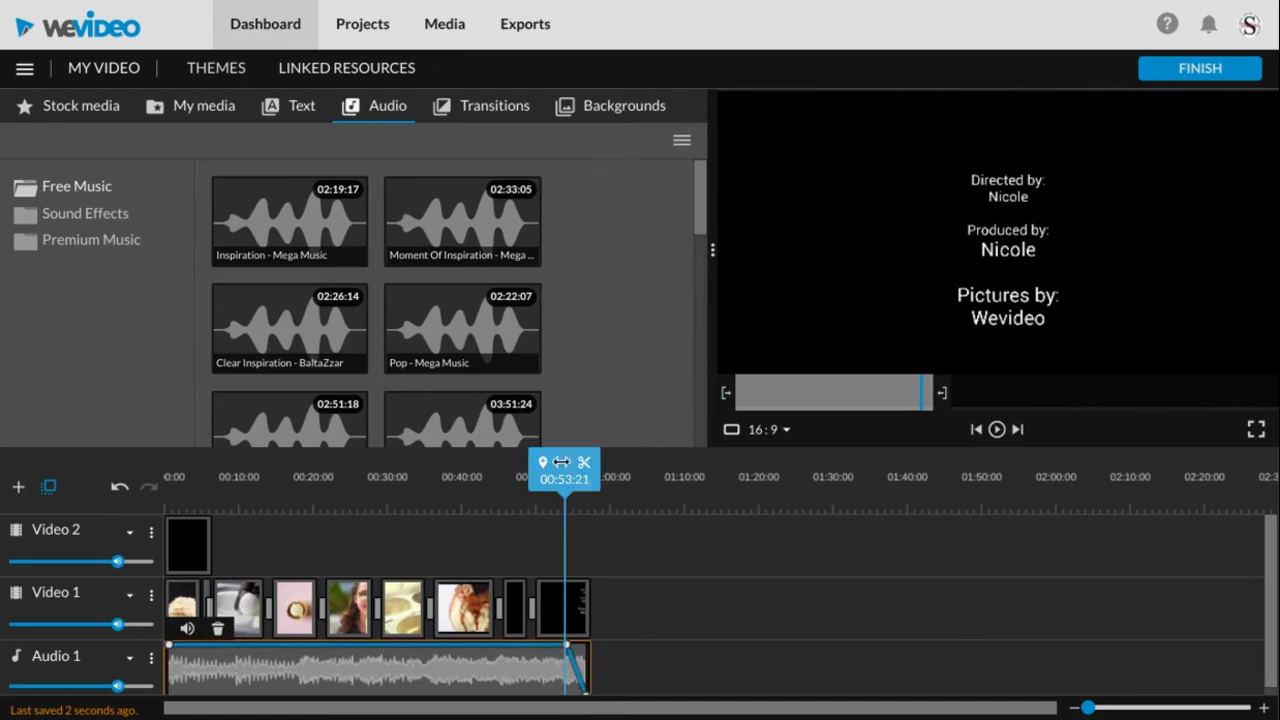
drag(562, 477, 558, 476)
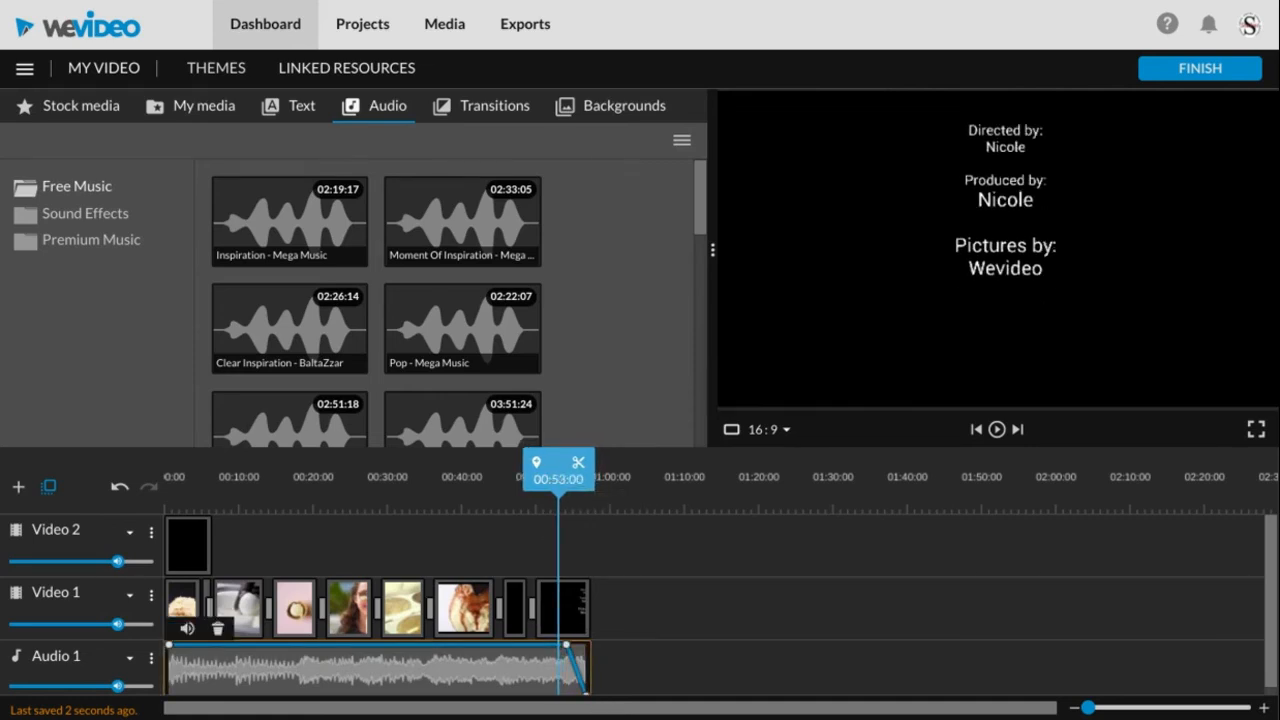
key(space)
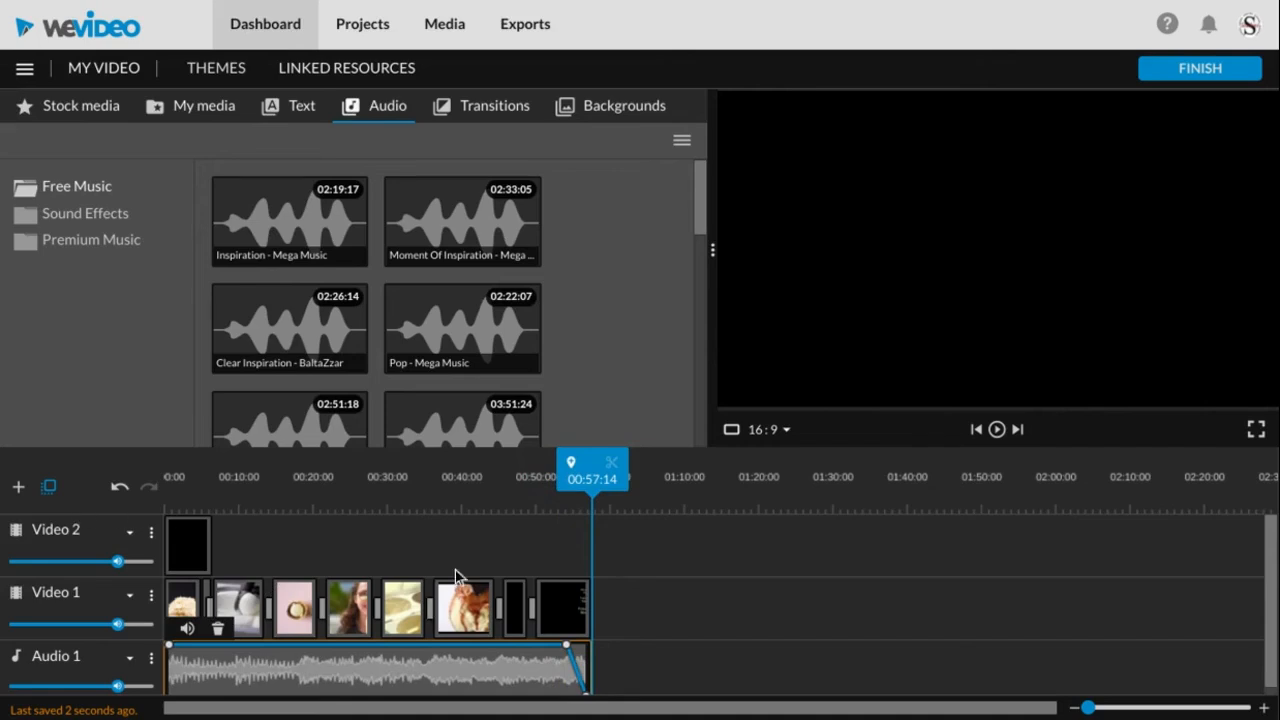
Fade the music in from 0% to full volume over about the first two seconds, and play the opening to check it
mouse_move(592, 465)
mouse_down()
mouse_move(184, 476)
mouse_move(238, 506)
mouse_up()
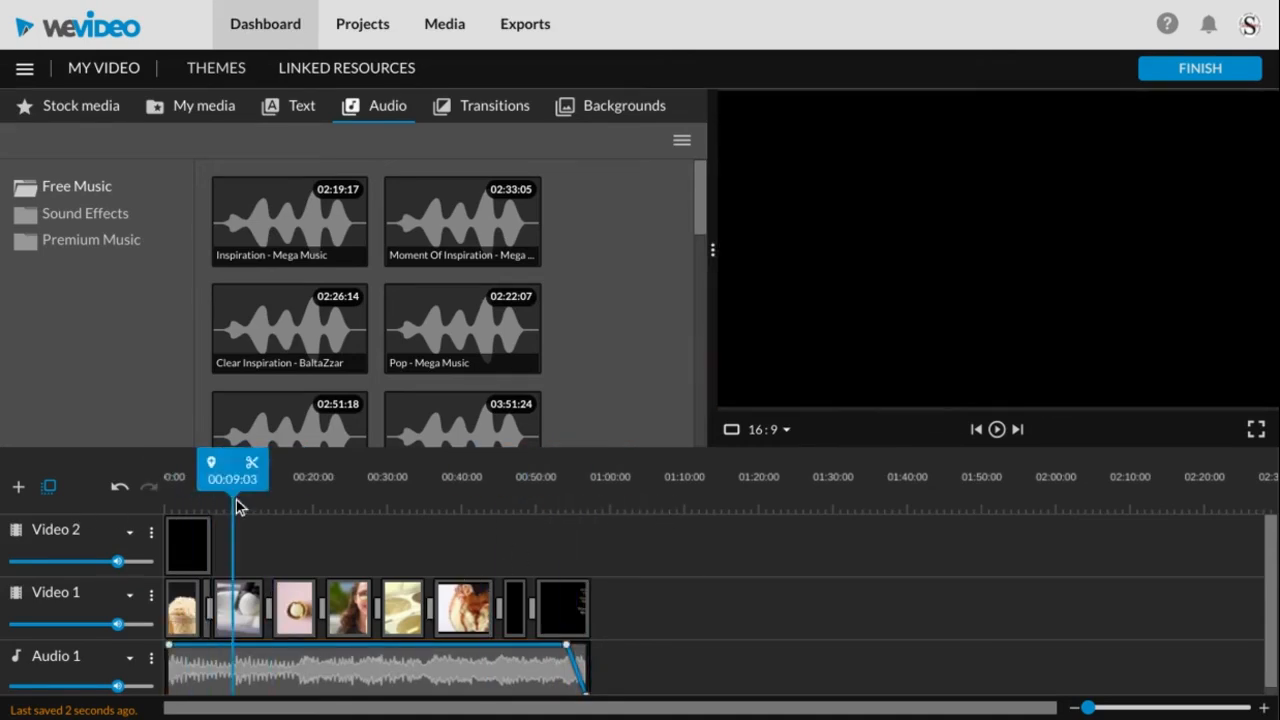
drag(169, 645, 171, 706)
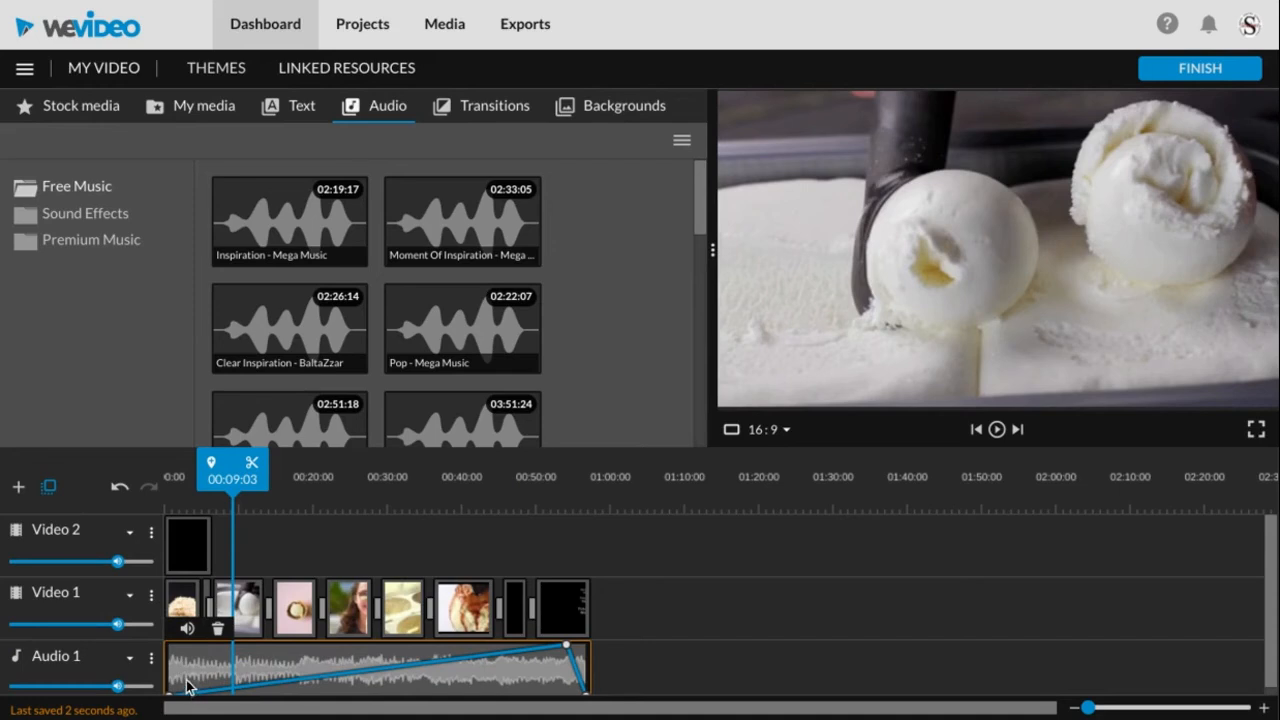
drag(189, 694, 182, 632)
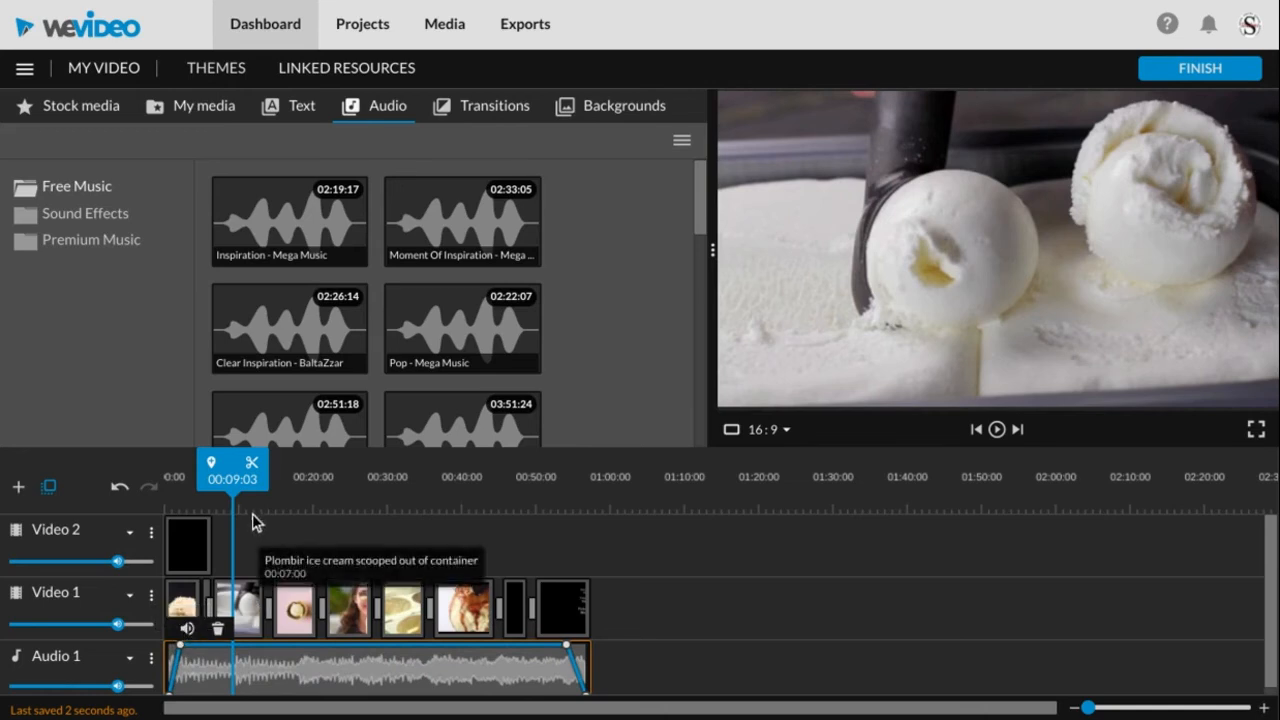
drag(230, 481, 145, 487)
key(space)
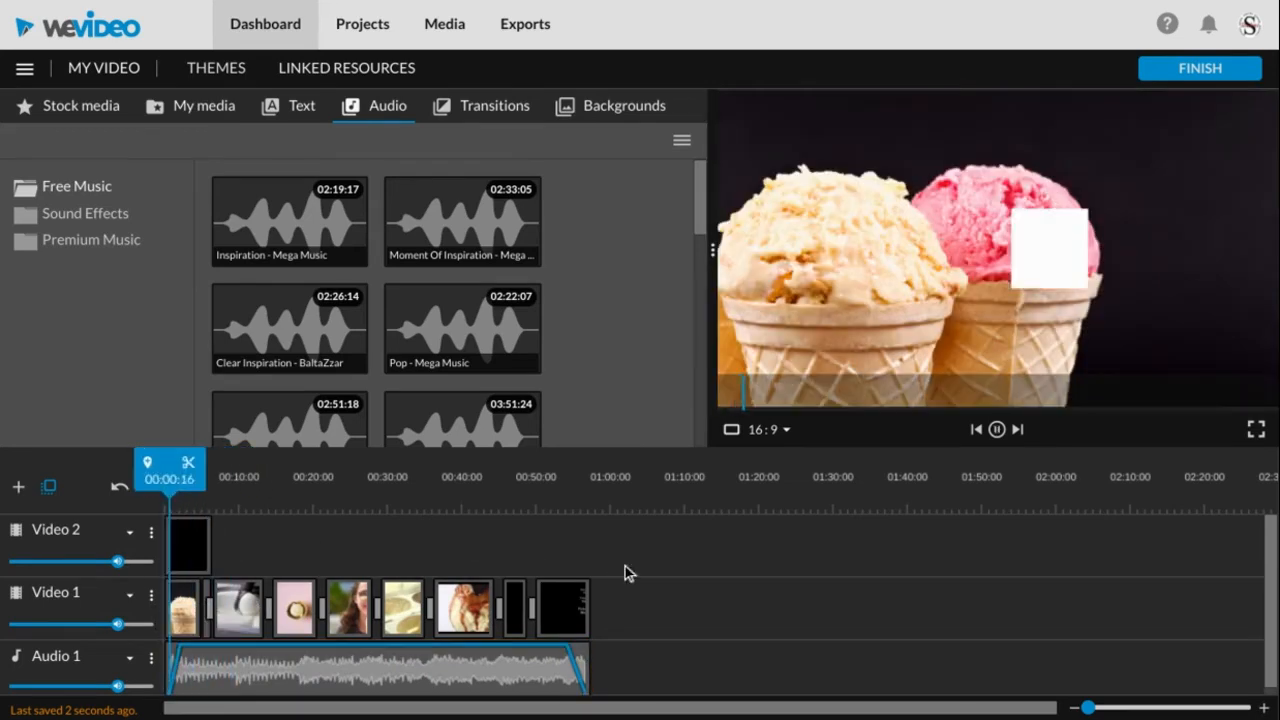
click(997, 430)
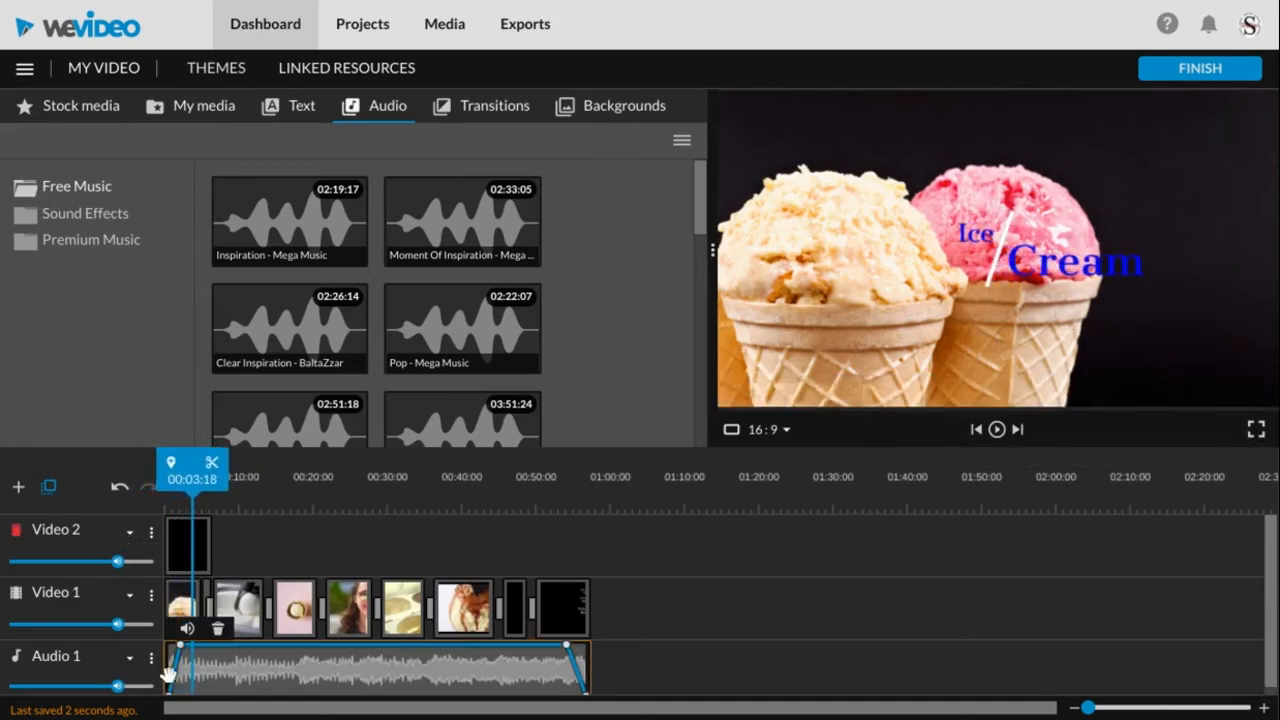
mouse_move(170, 698)
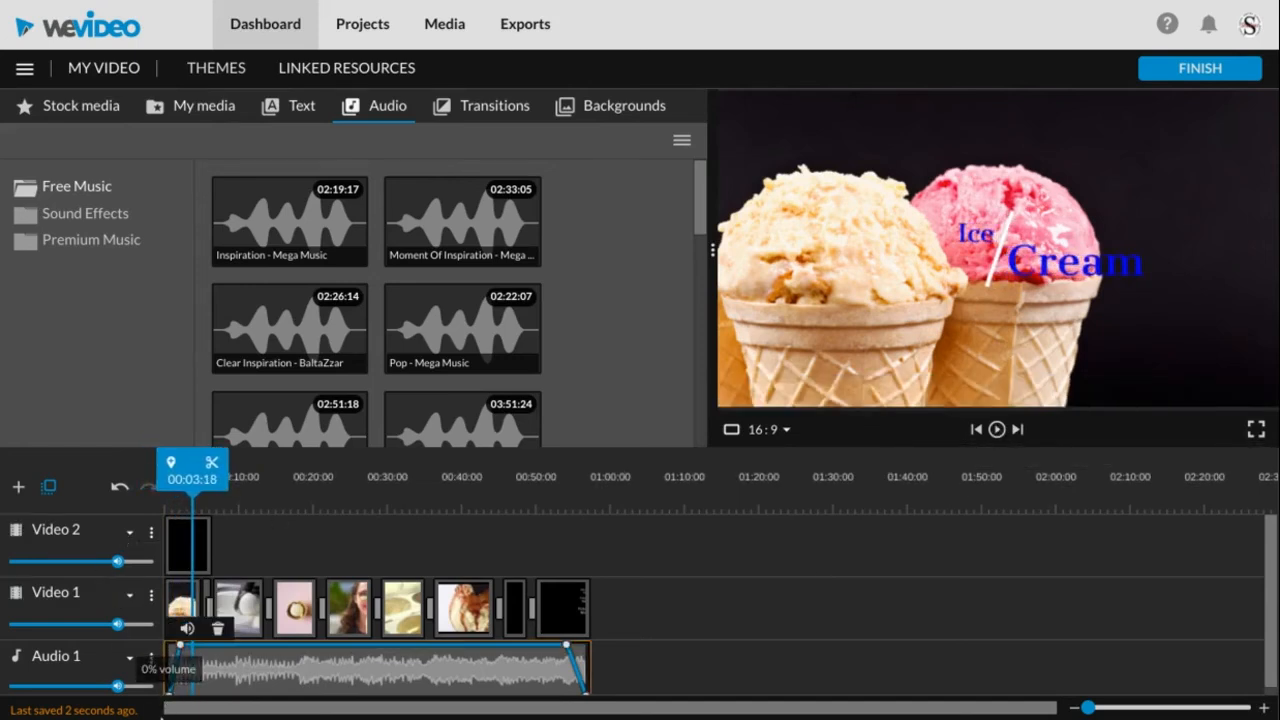
mouse_move(182, 649)
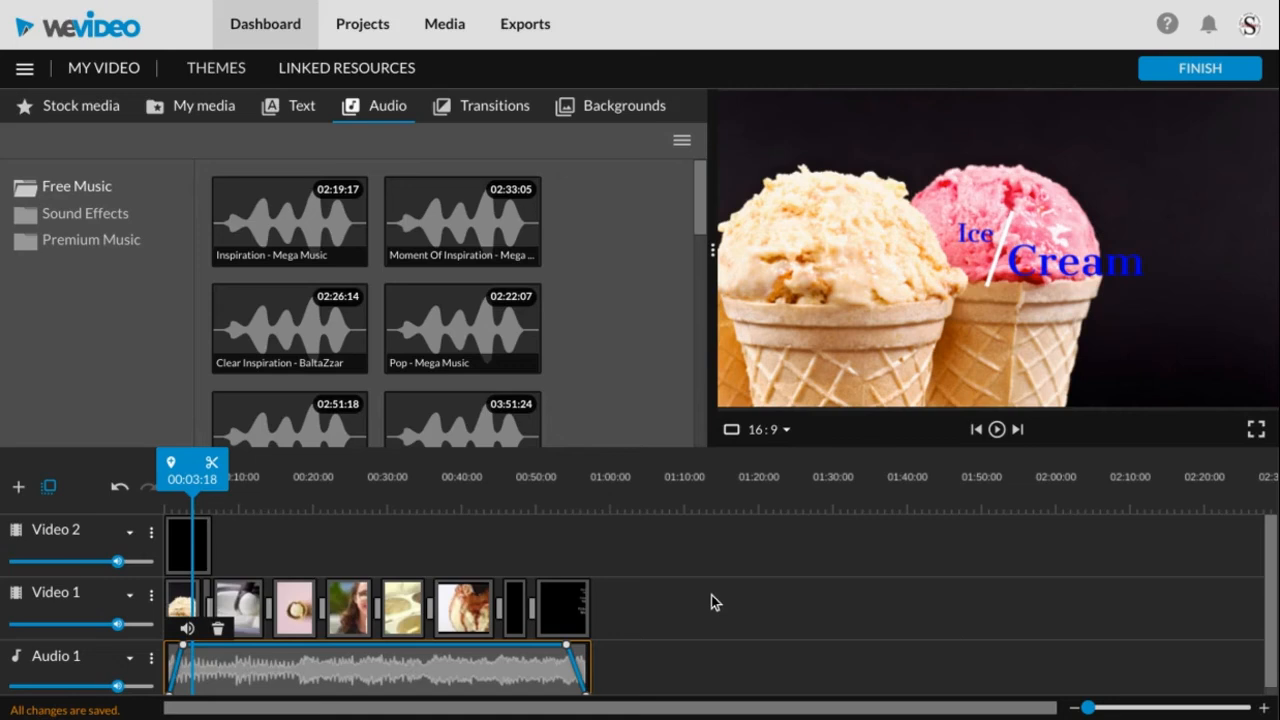
scroll(714, 603, down, 1)
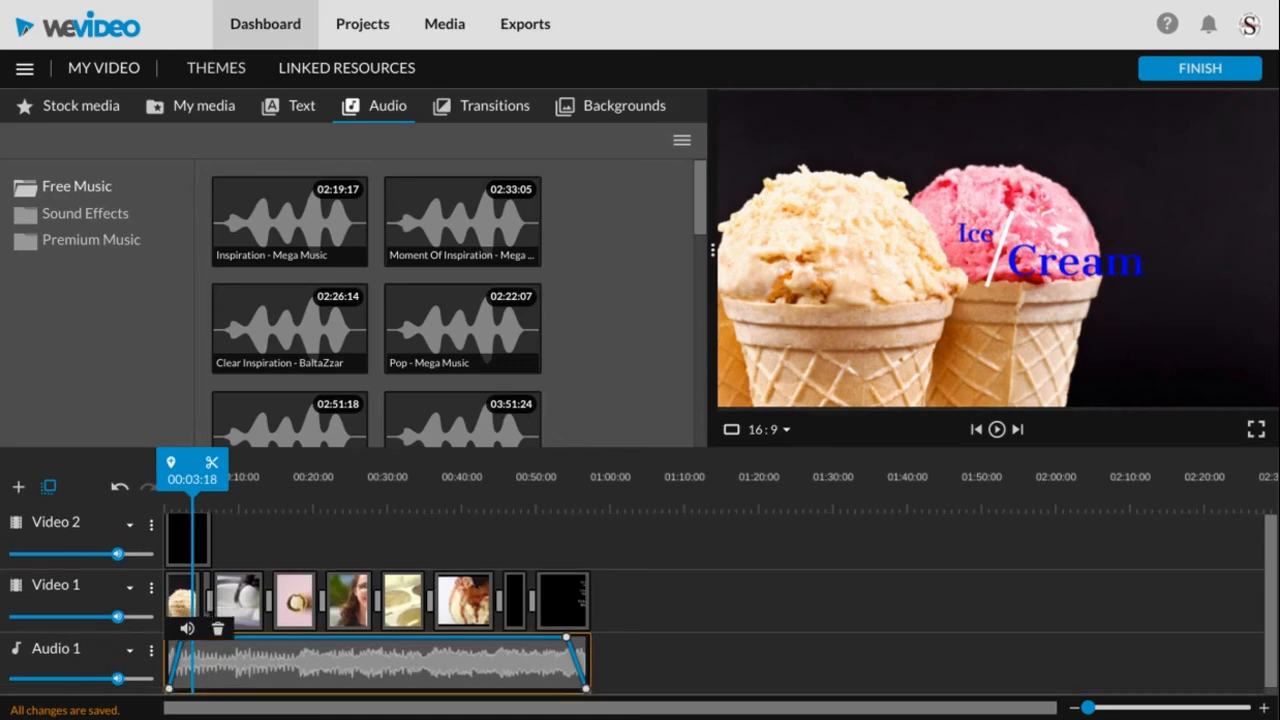
scroll(714, 603, right, 1)
scroll(711, 570, left, 1)
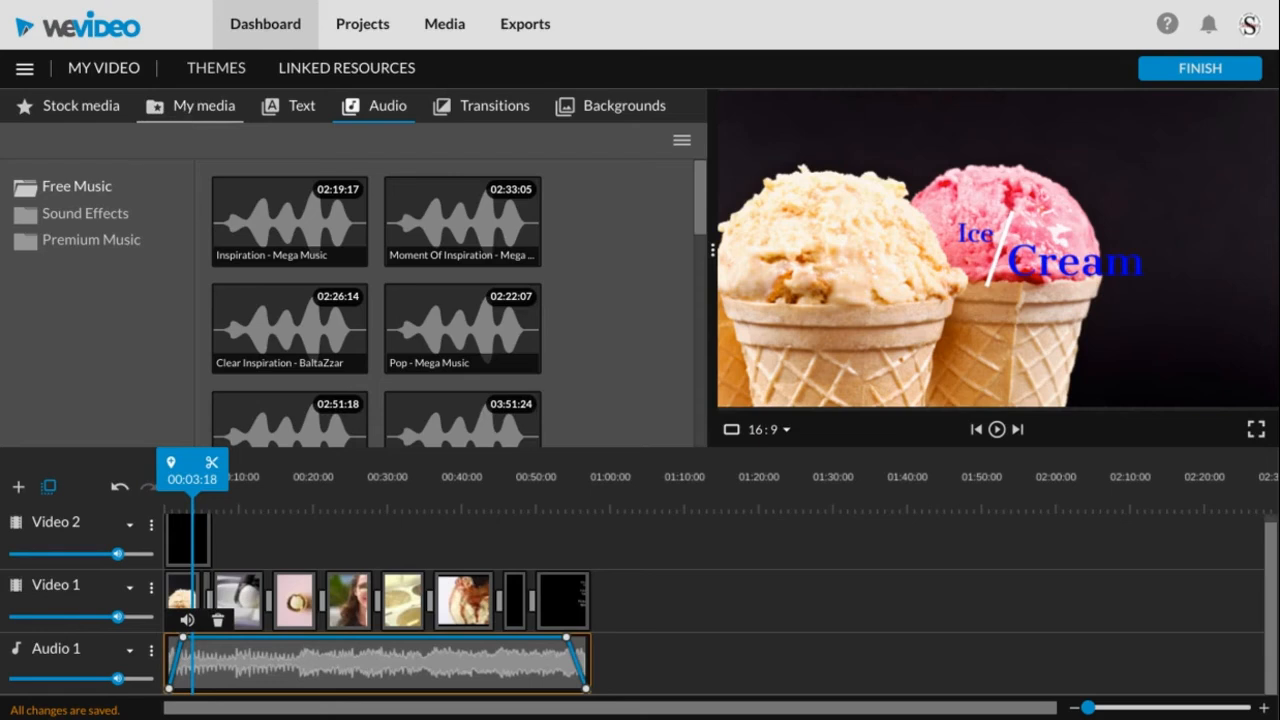
Record a narration from 00:00:00 until the End credits with the video muted while recording, and save it
click(190, 106)
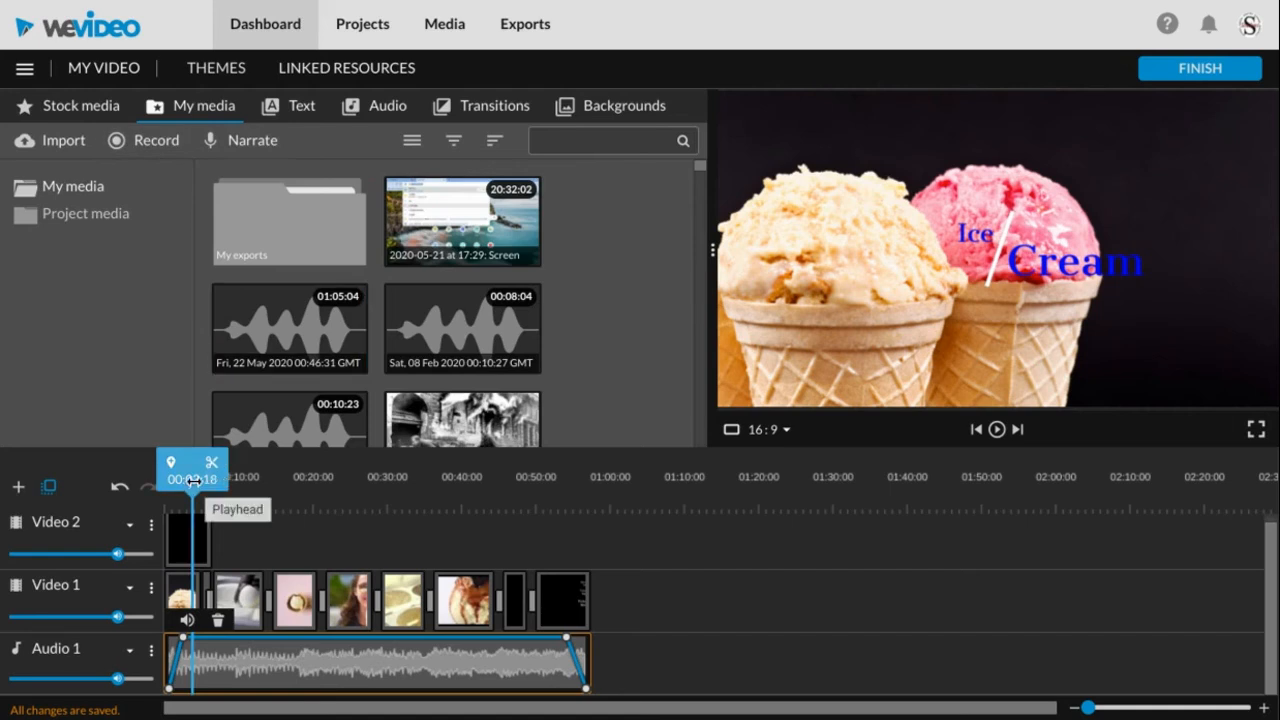
drag(193, 480, 137, 481)
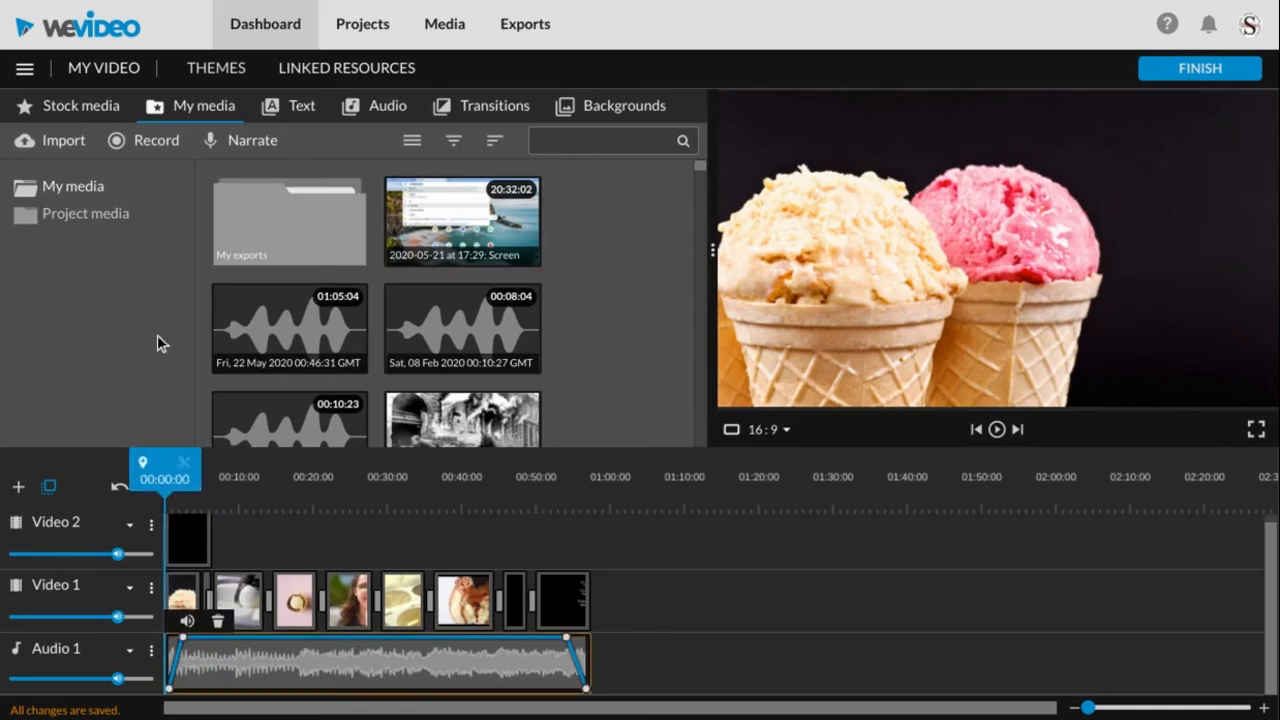
click(257, 145)
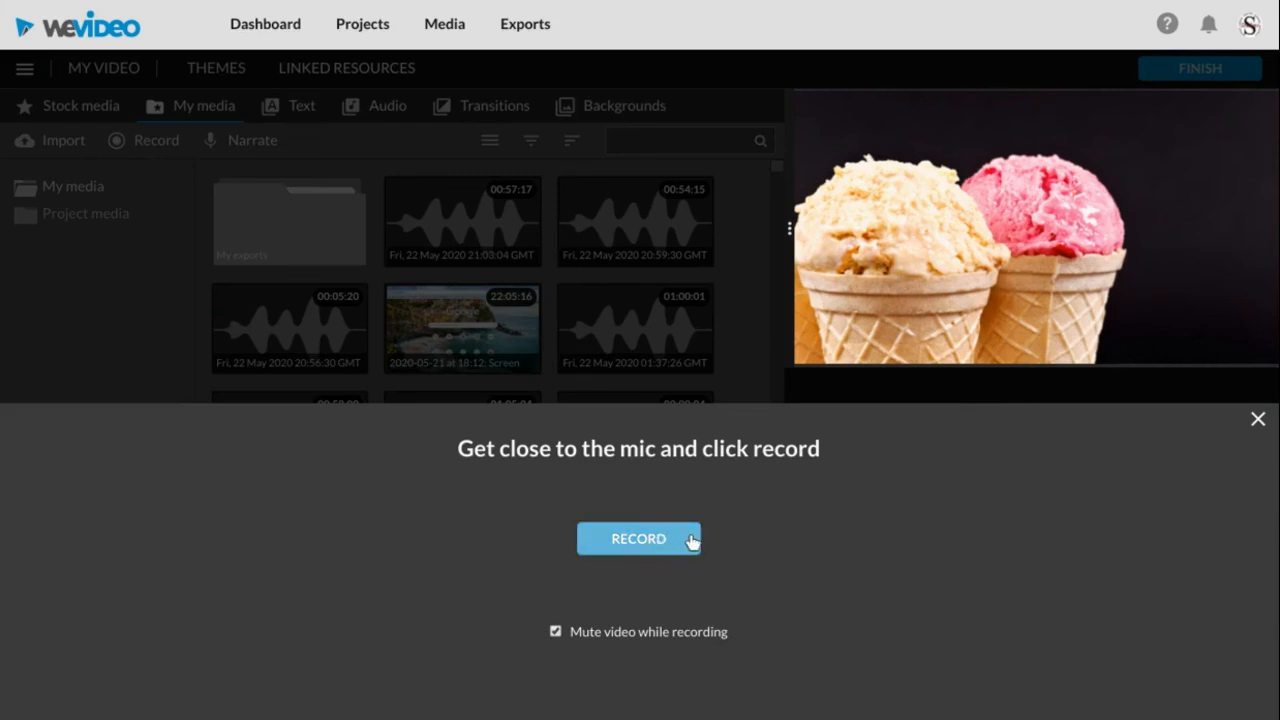
click(614, 538)
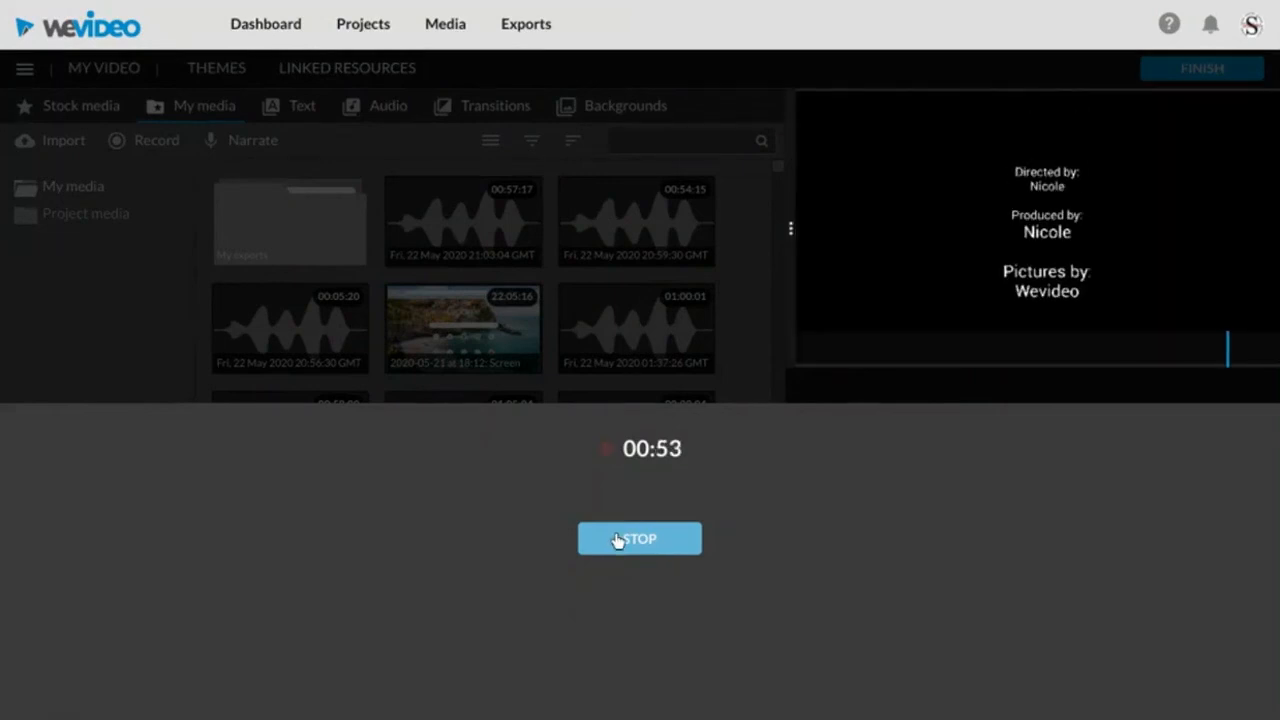
click(617, 540)
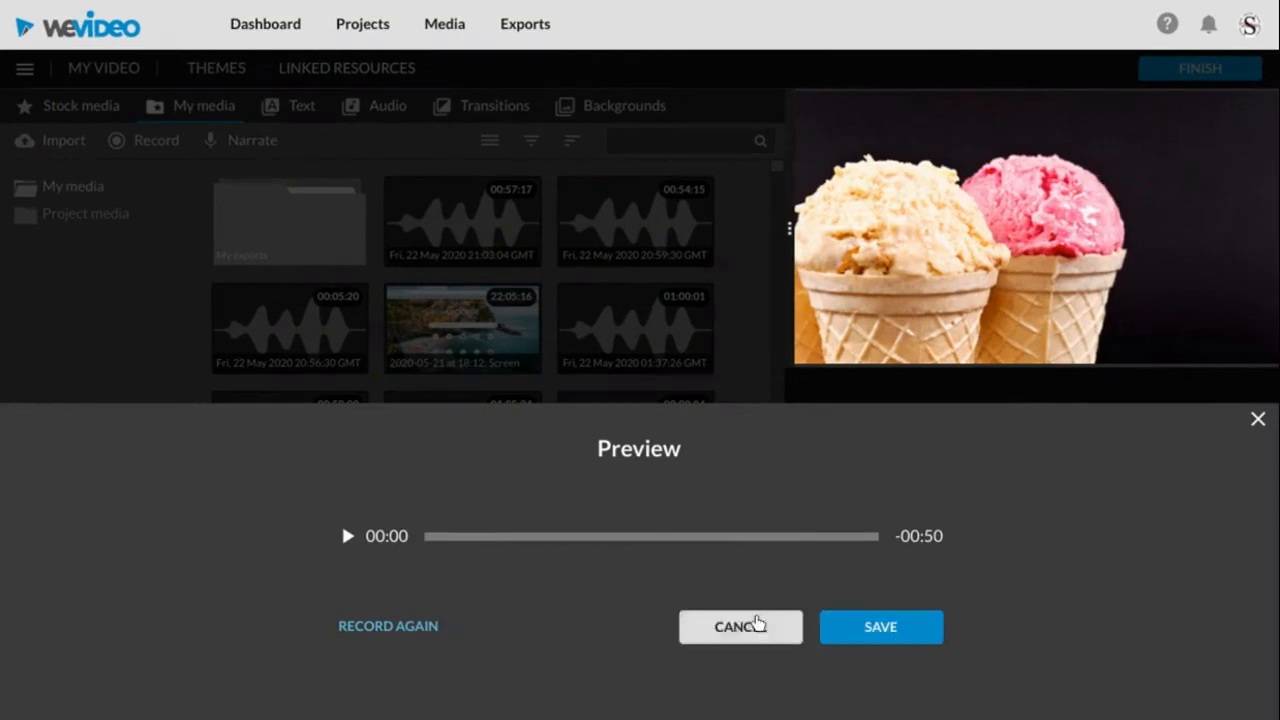
click(920, 633)
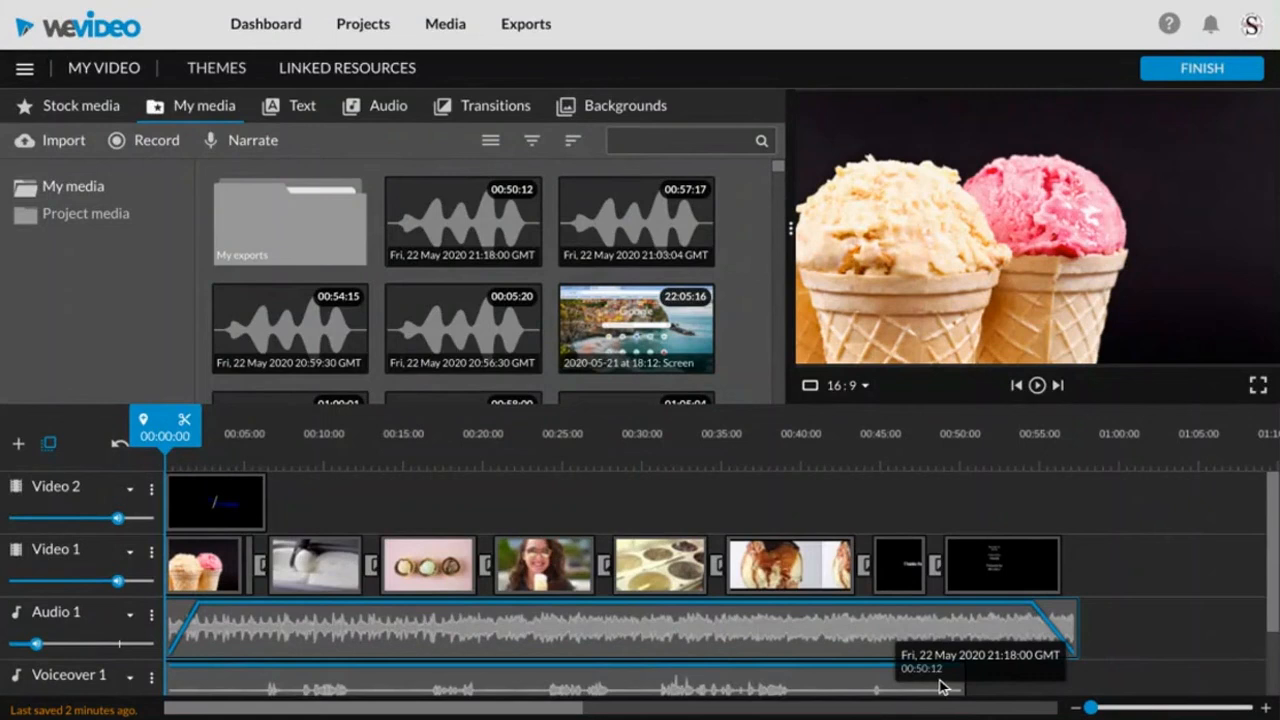
Delete the narration clip from the Voiceover 1 track and open the video preview in full screen
click(879, 686)
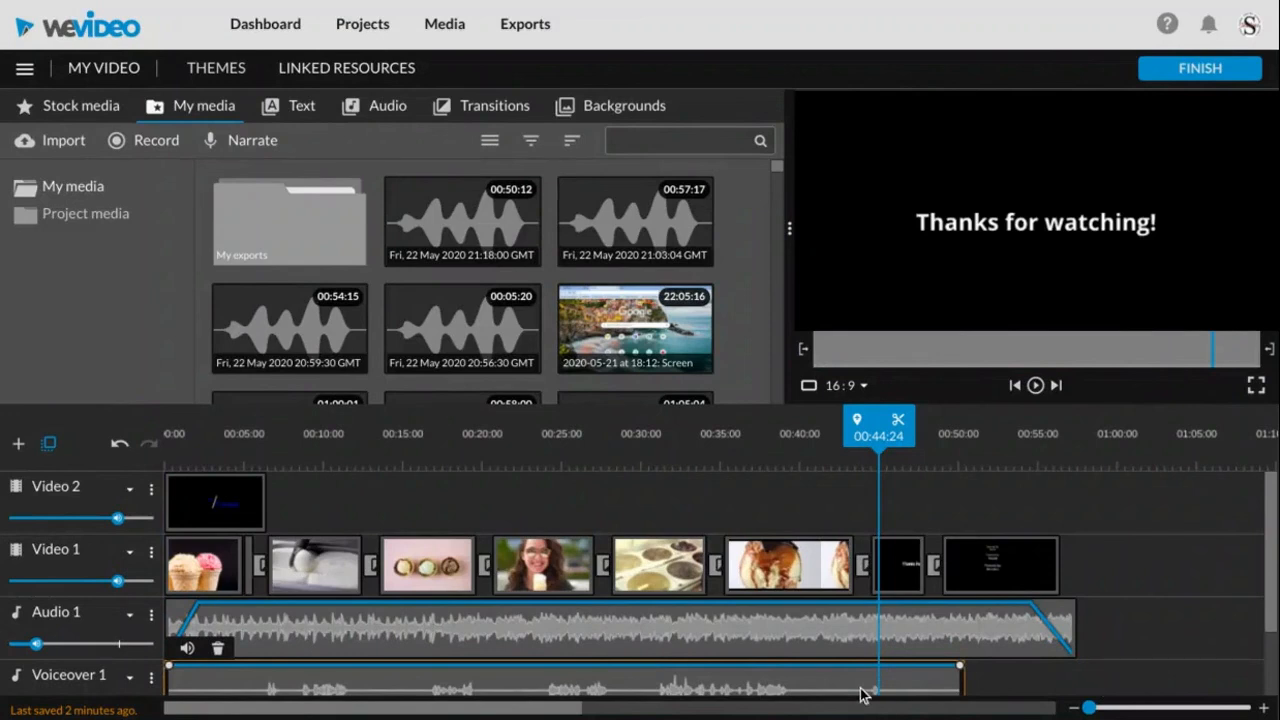
key(Delete)
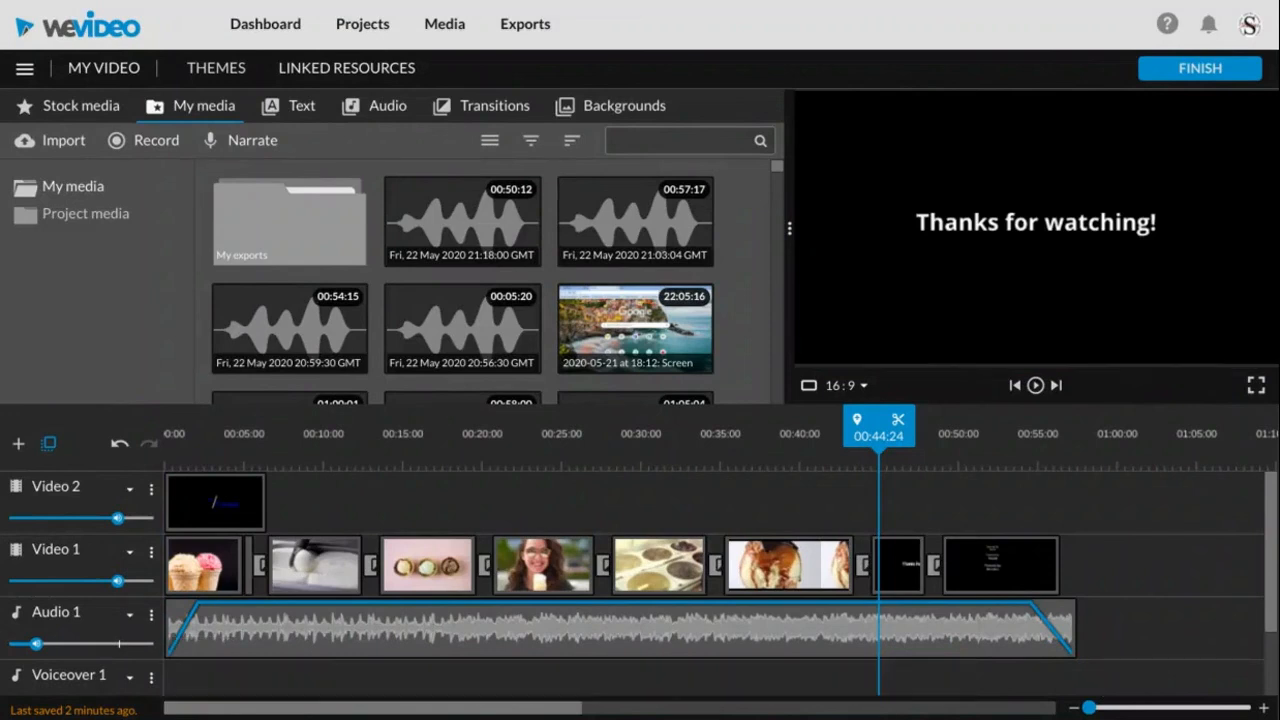
click(1256, 386)
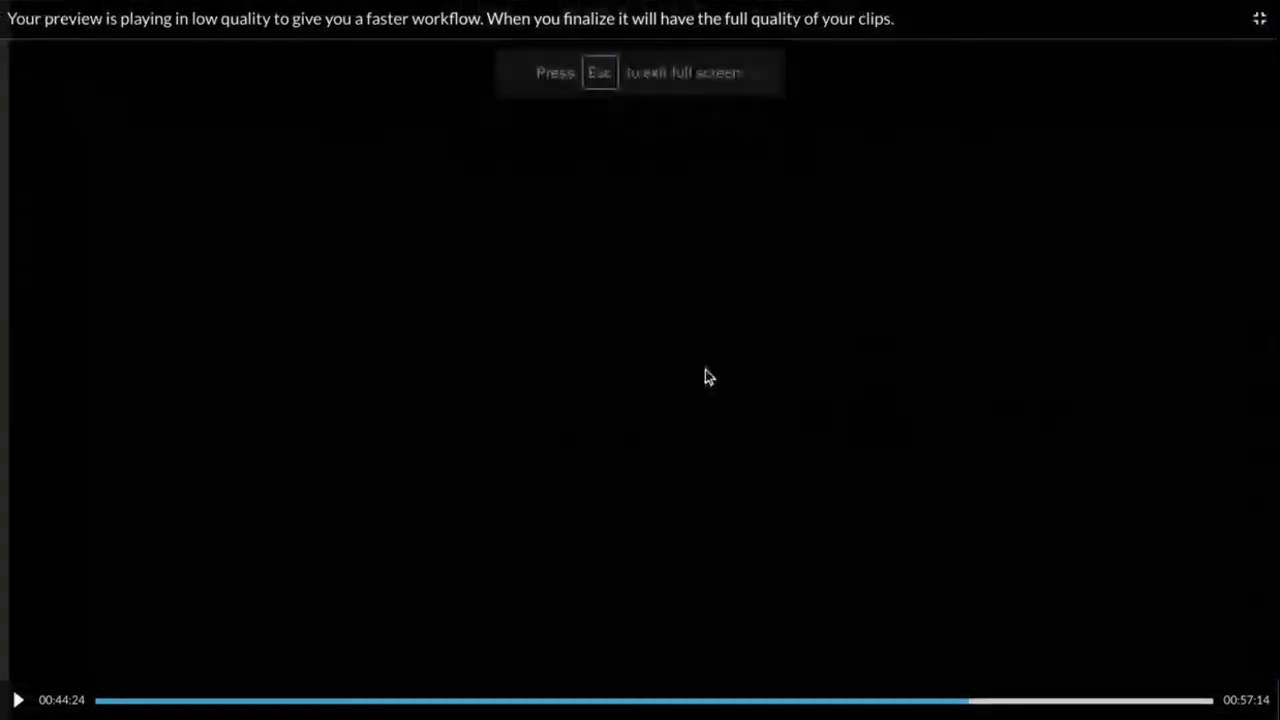